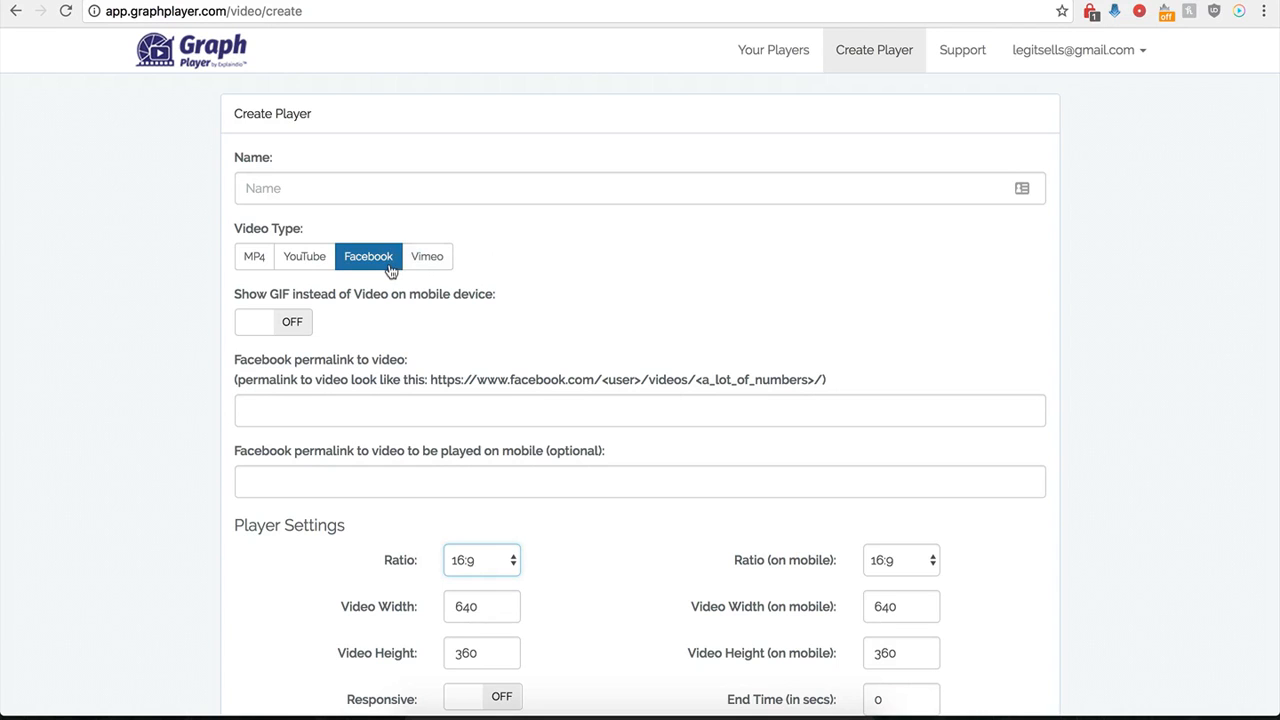
# Step: Name the new player "Demo Name" and choose Facebook as its video type
pyautogui.scroll(-1, 225, 431)
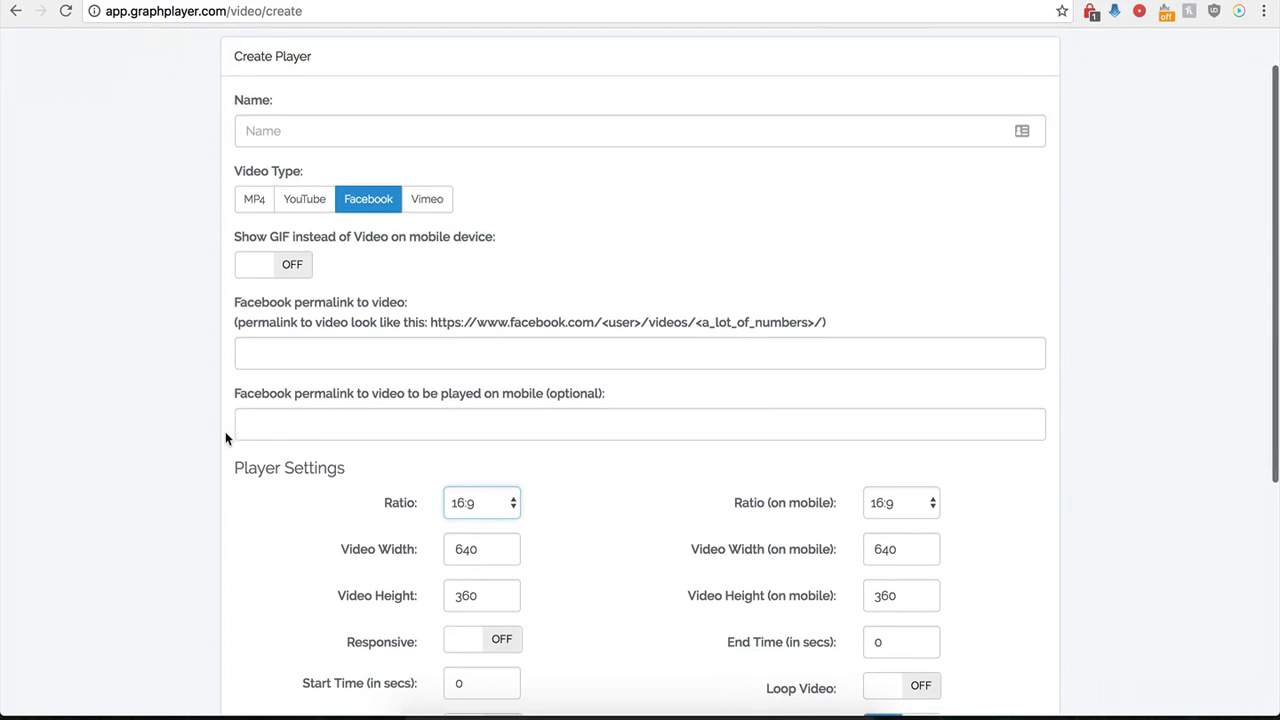
pyautogui.click(346, 130)
pyautogui.write('Demo Name')
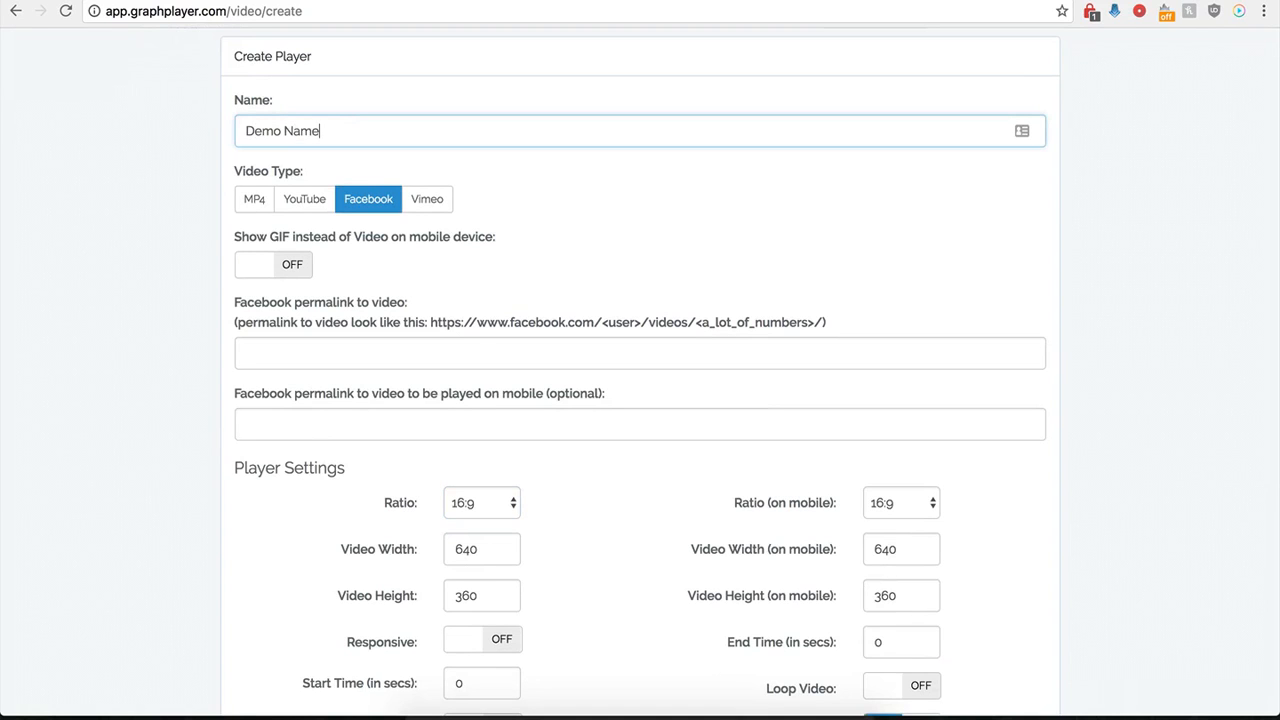
pyautogui.click(345, 210)
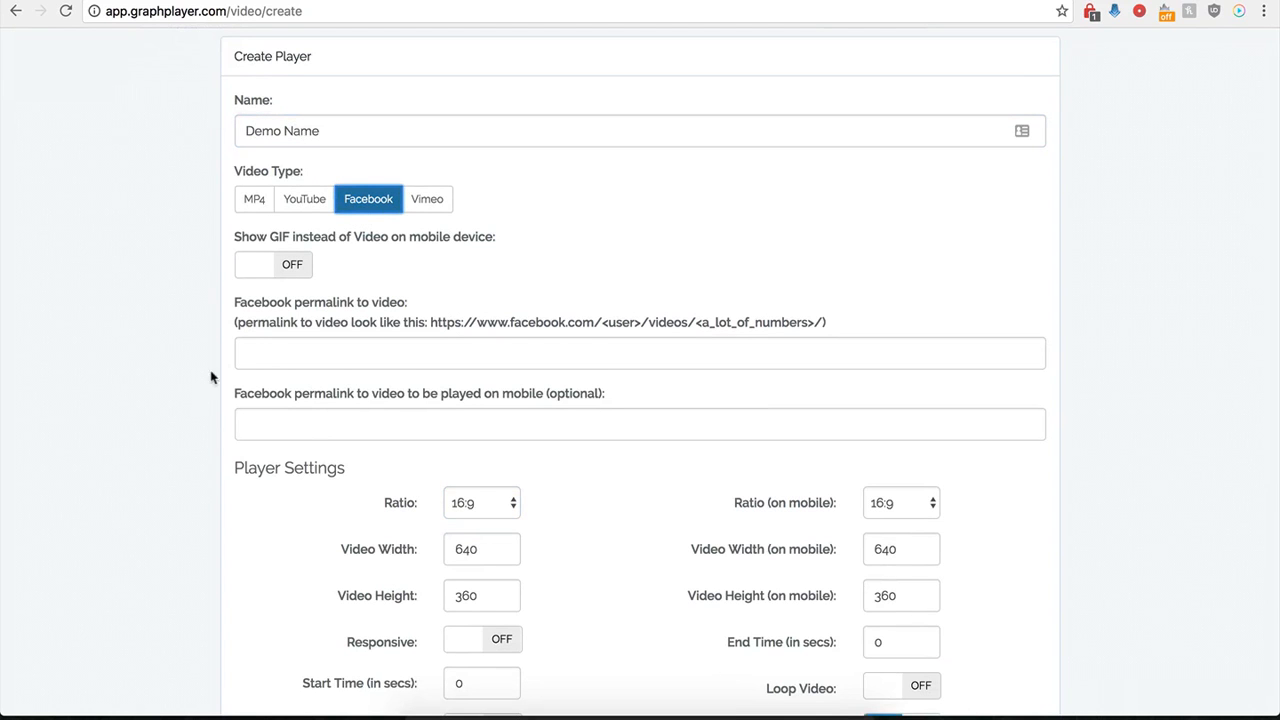
# Step: Copy the address of INSIDER dessert's Creative Cakes video on Facebook and paste it as the player's Facebook permalink to video
pyautogui.scroll(-1, 230, 350)
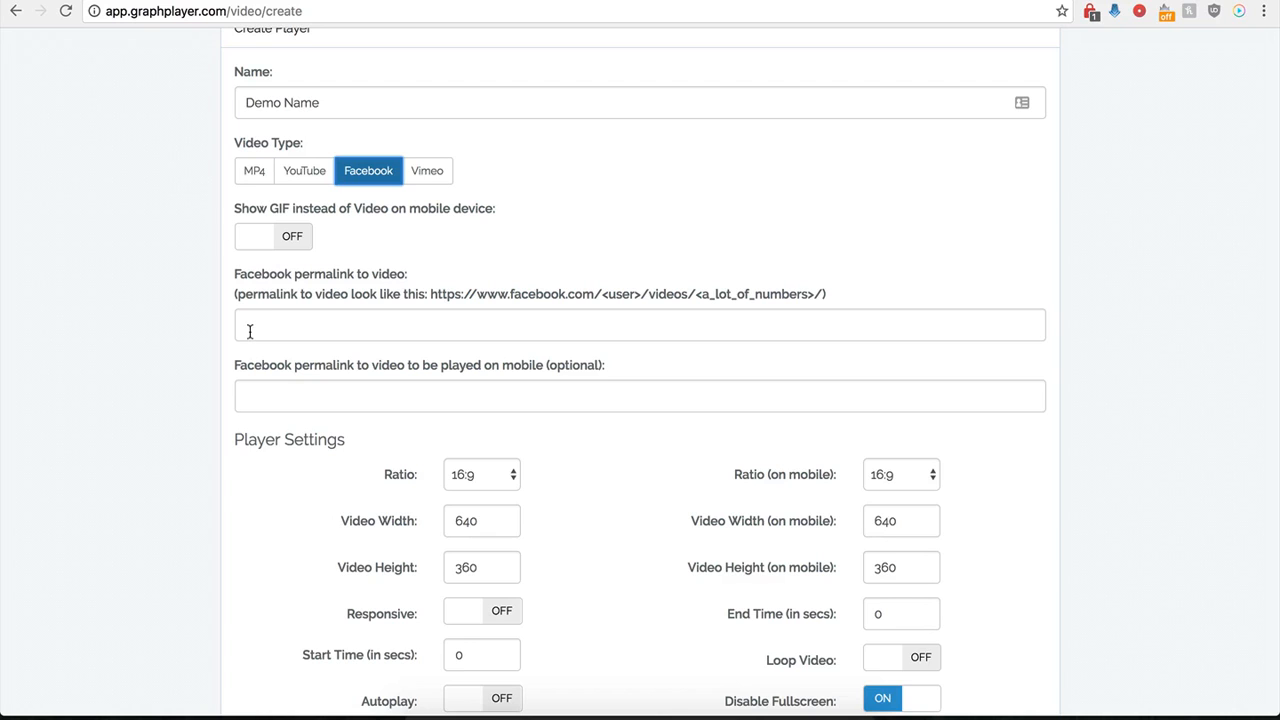
pyautogui.click(250, 331)
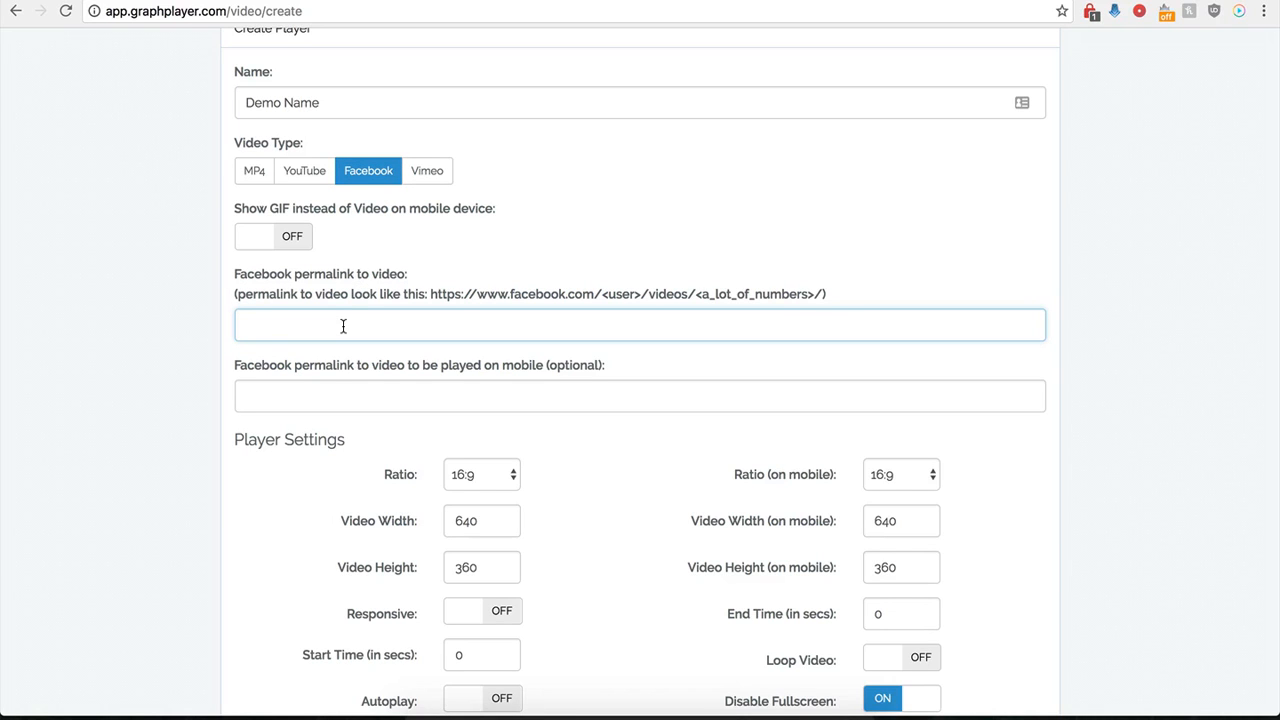
pyautogui.click(800, 2)
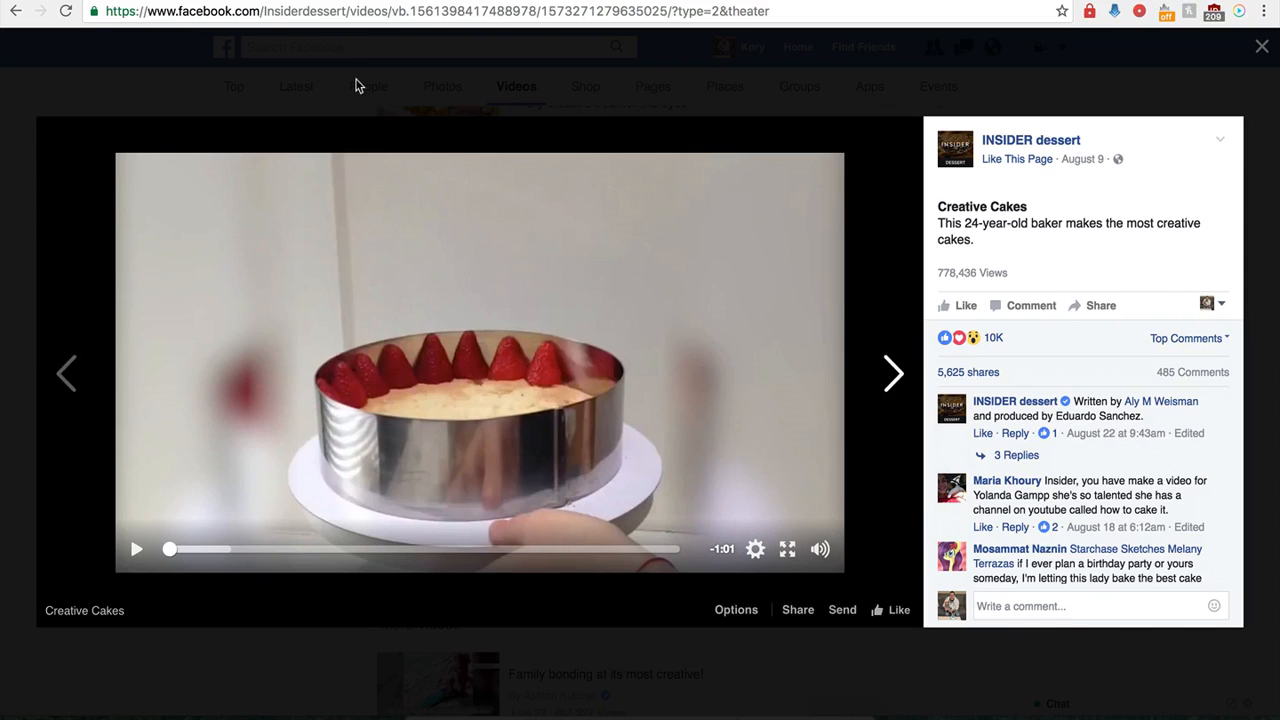
pyautogui.click(376, 14)
pyautogui.press('super+c')
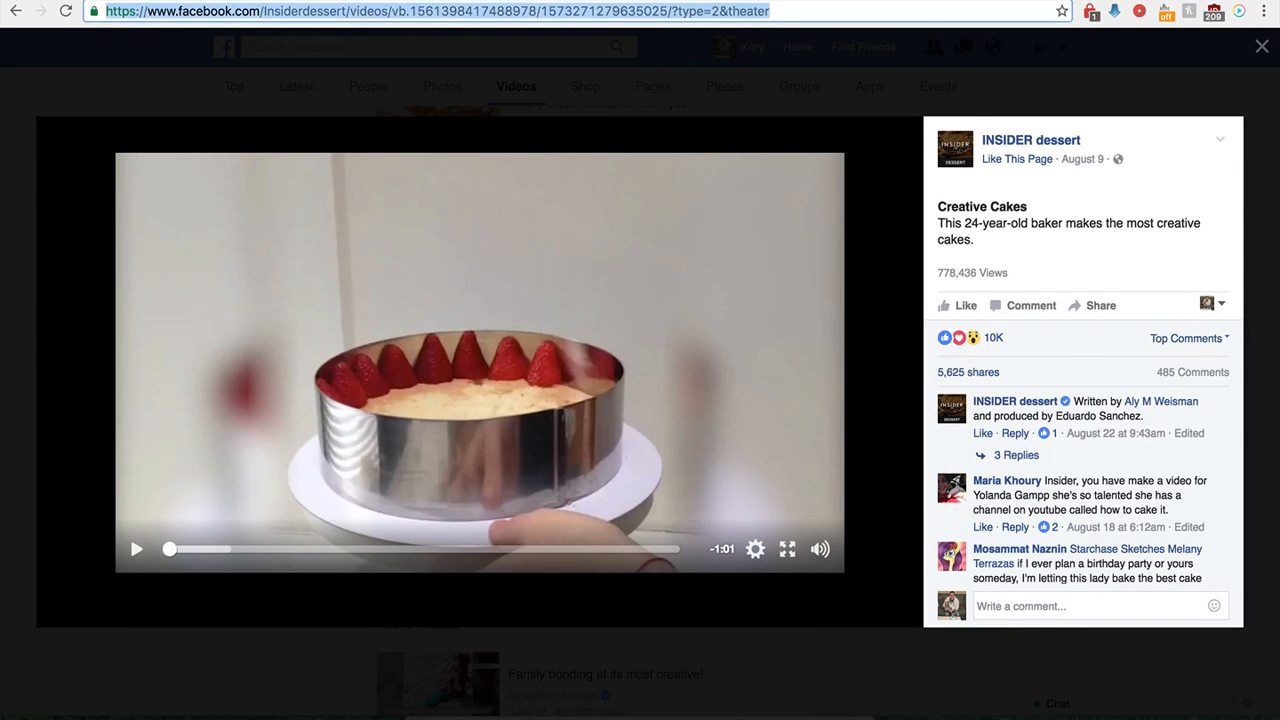
pyautogui.hotkey('ctrl', 'Tab')
pyautogui.press('super+v')
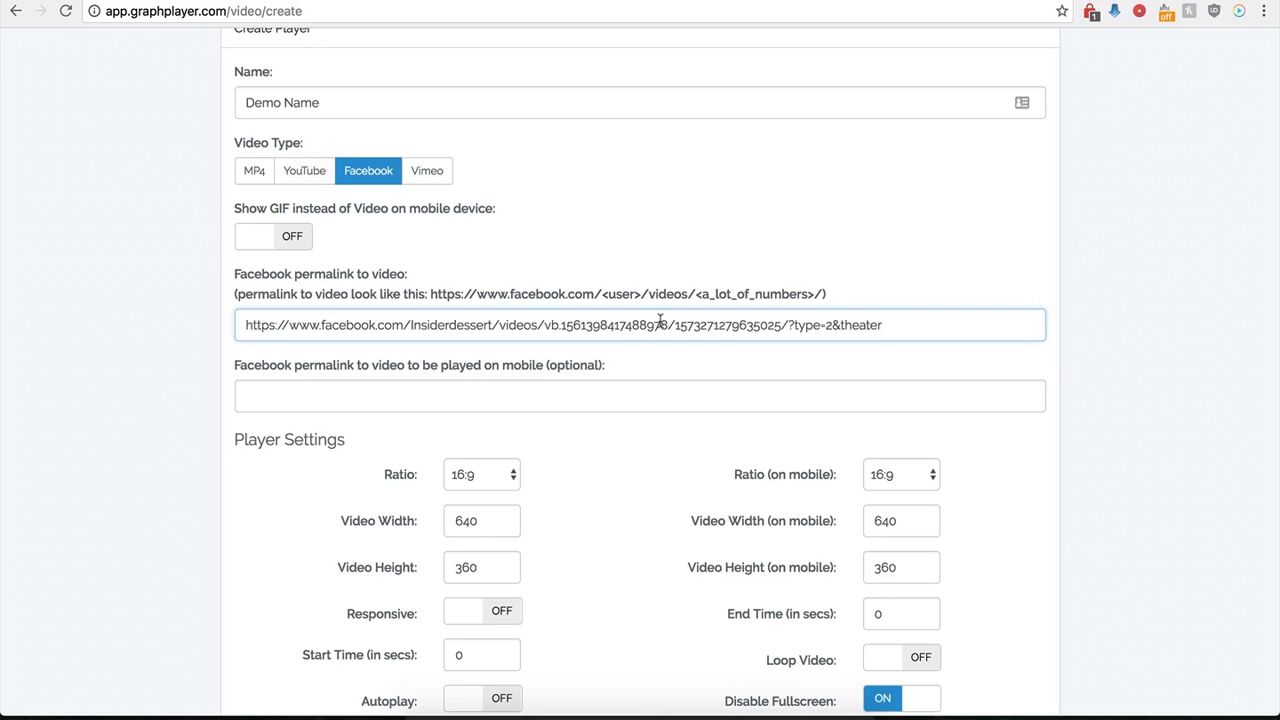
# Step: Remove the ending "?type=2&theater" from the Facebook video permalink so that it ends after the video number and slash
pyautogui.moveTo(906, 325); pyautogui.dragTo(794, 325)
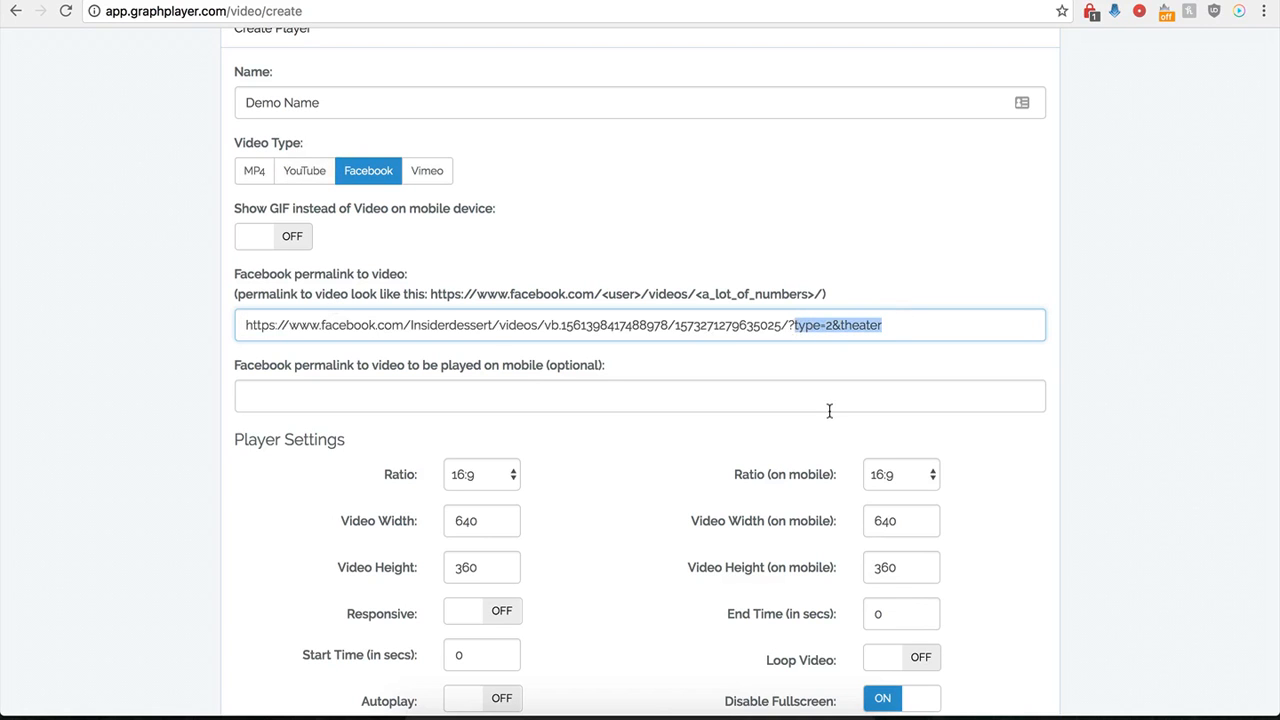
pyautogui.press('BackSpace')
pyautogui.press('BackSpace')
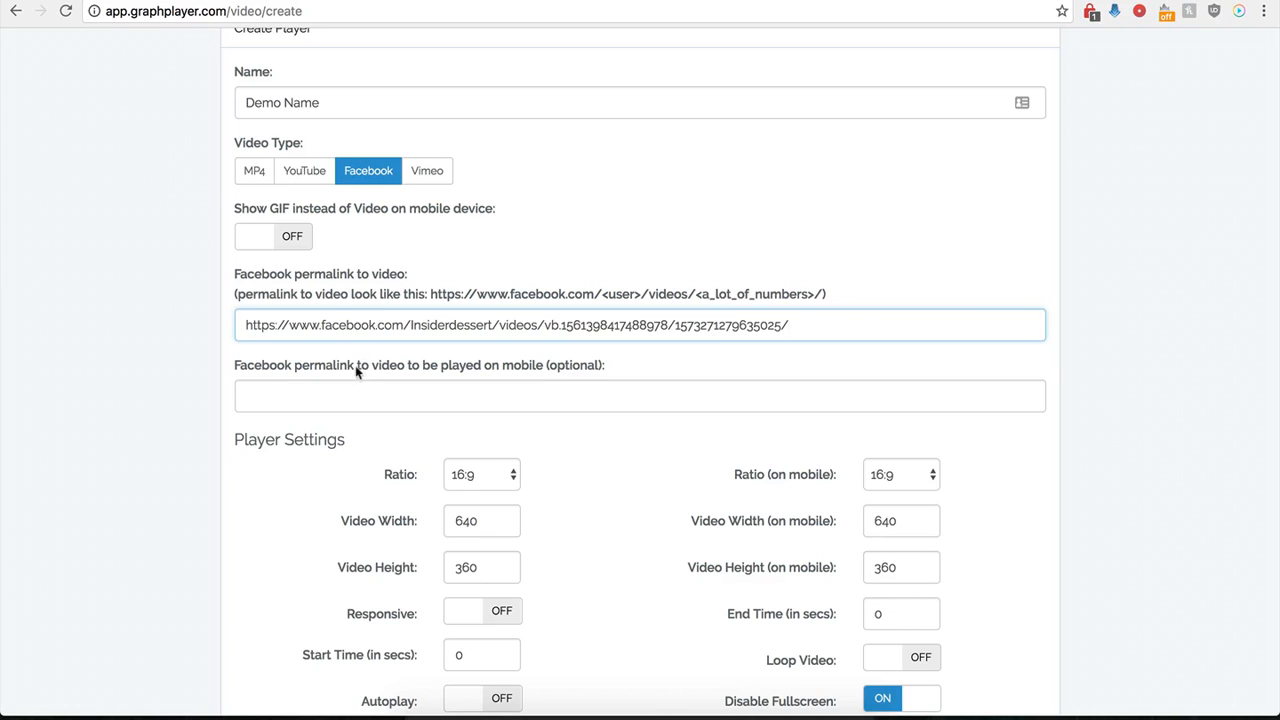
pyautogui.click(319, 402)
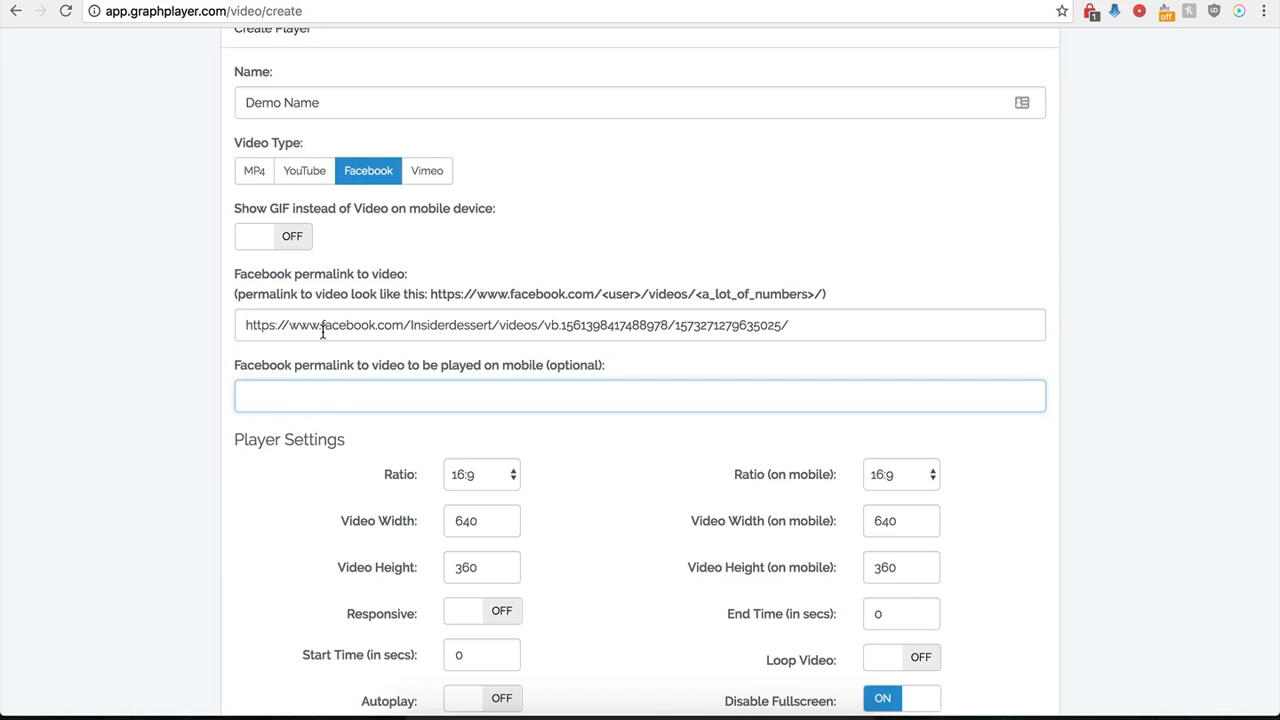
pyautogui.moveTo(360, 325); pyautogui.dragTo(551, 325)
pyautogui.click(276, 326)
pyautogui.moveTo(276, 326); pyautogui.dragTo(567, 323)
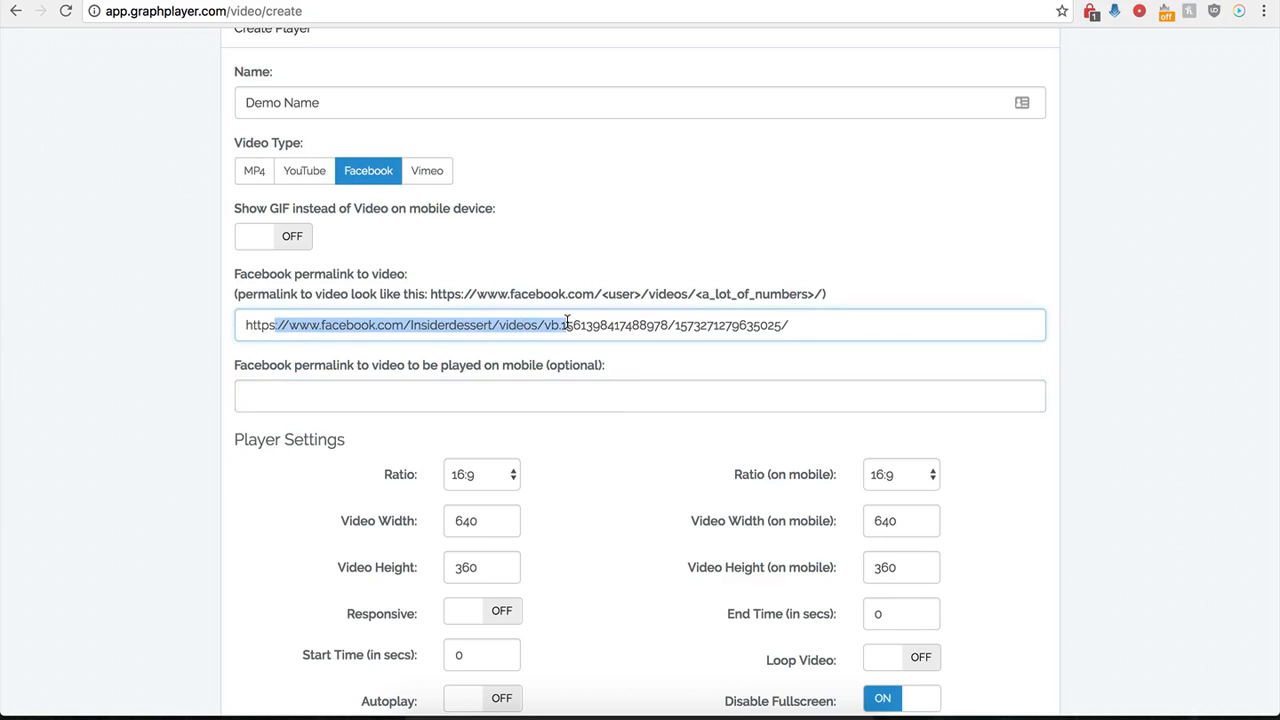
pyautogui.press('Tab')
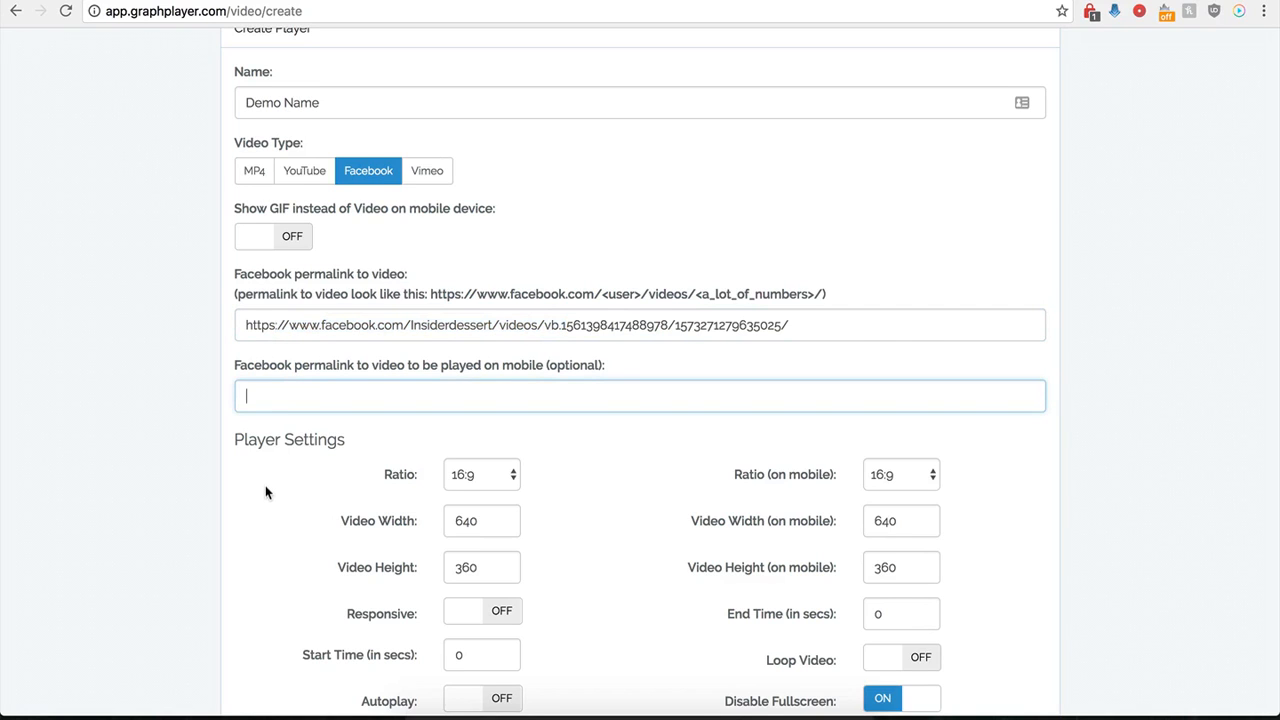
# Step: Review the desktop and mobile ratio options in the player settings, selecting 16:9 as the desktop ratio
pyautogui.scroll(-3, 266, 491)
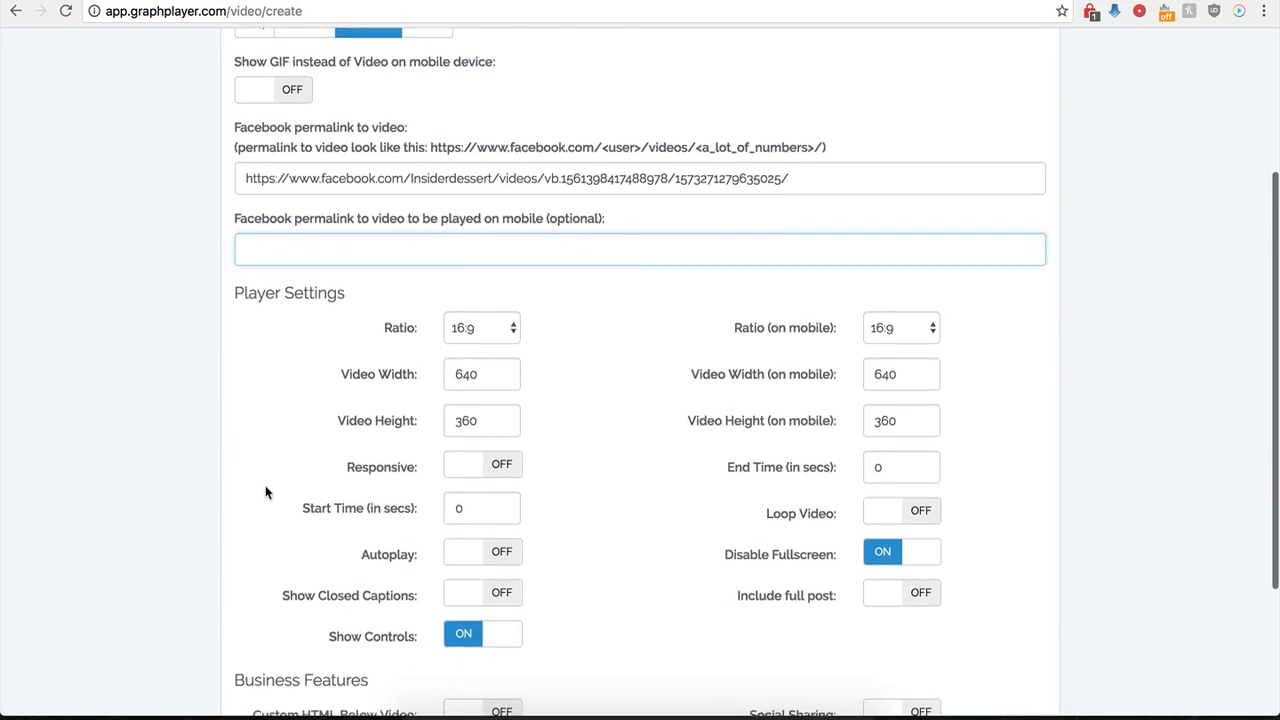
pyautogui.scroll(-2, 266, 491)
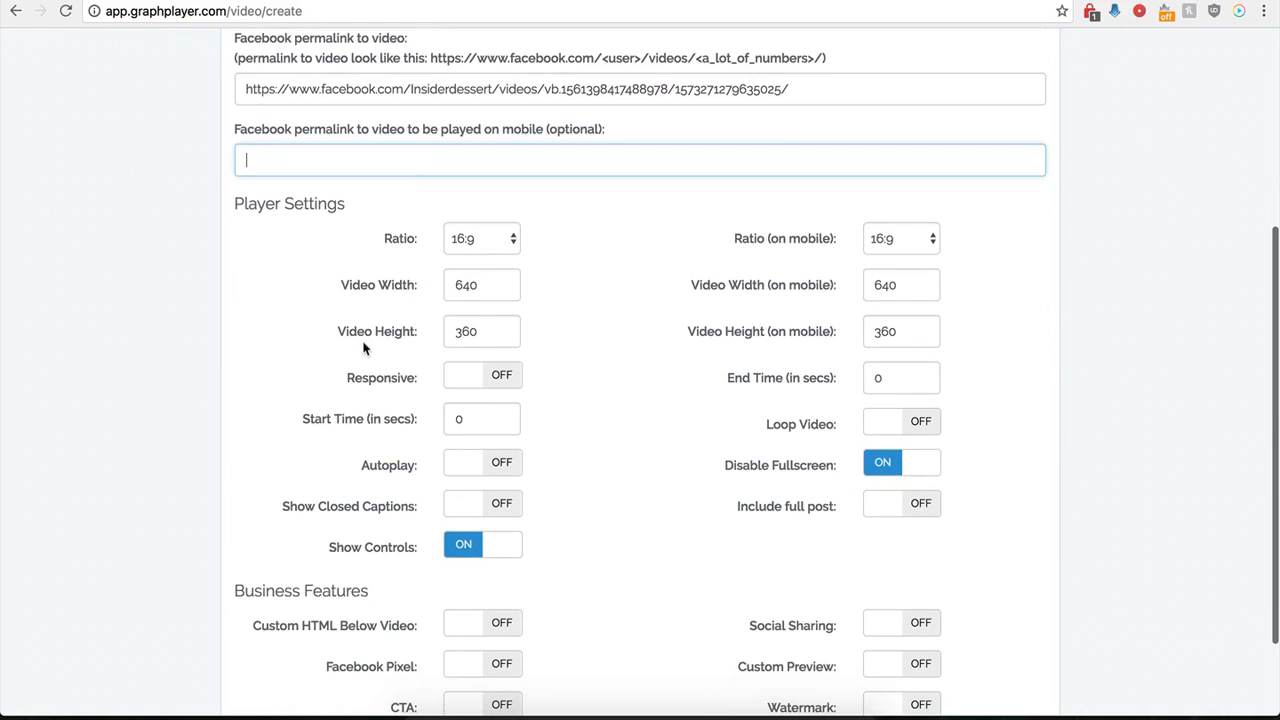
pyautogui.click(505, 242)
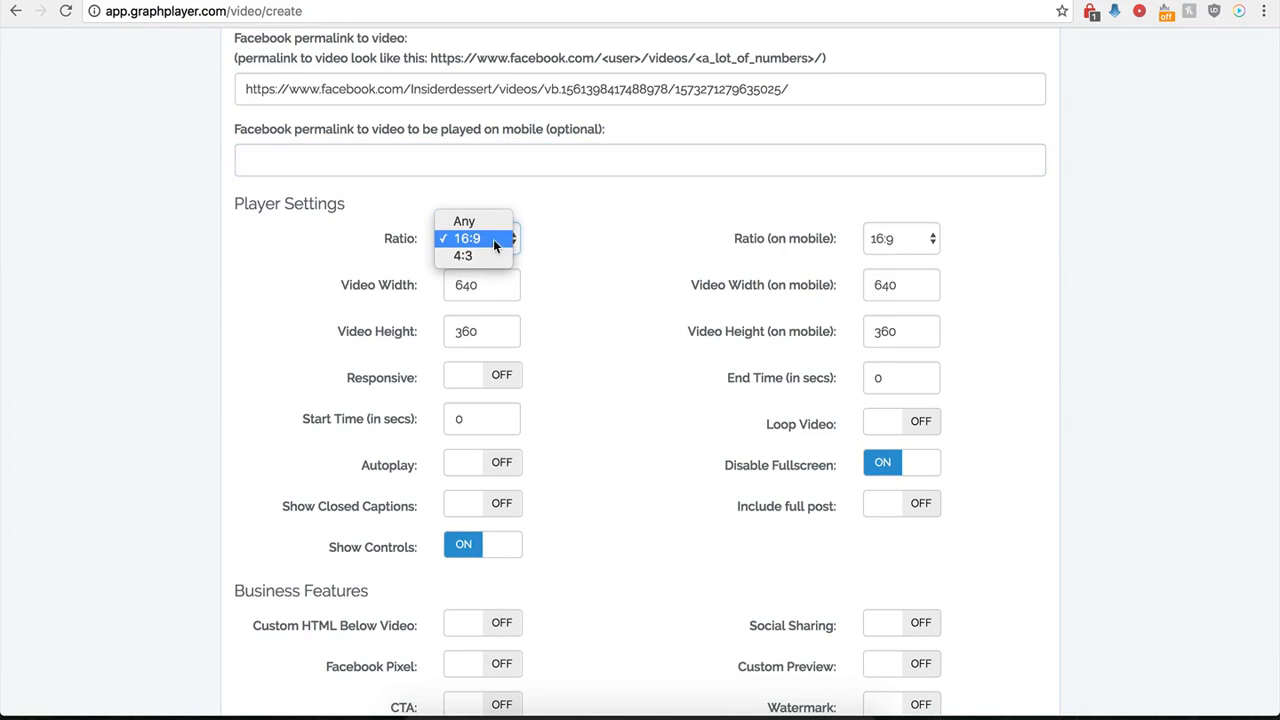
pyautogui.click(478, 242)
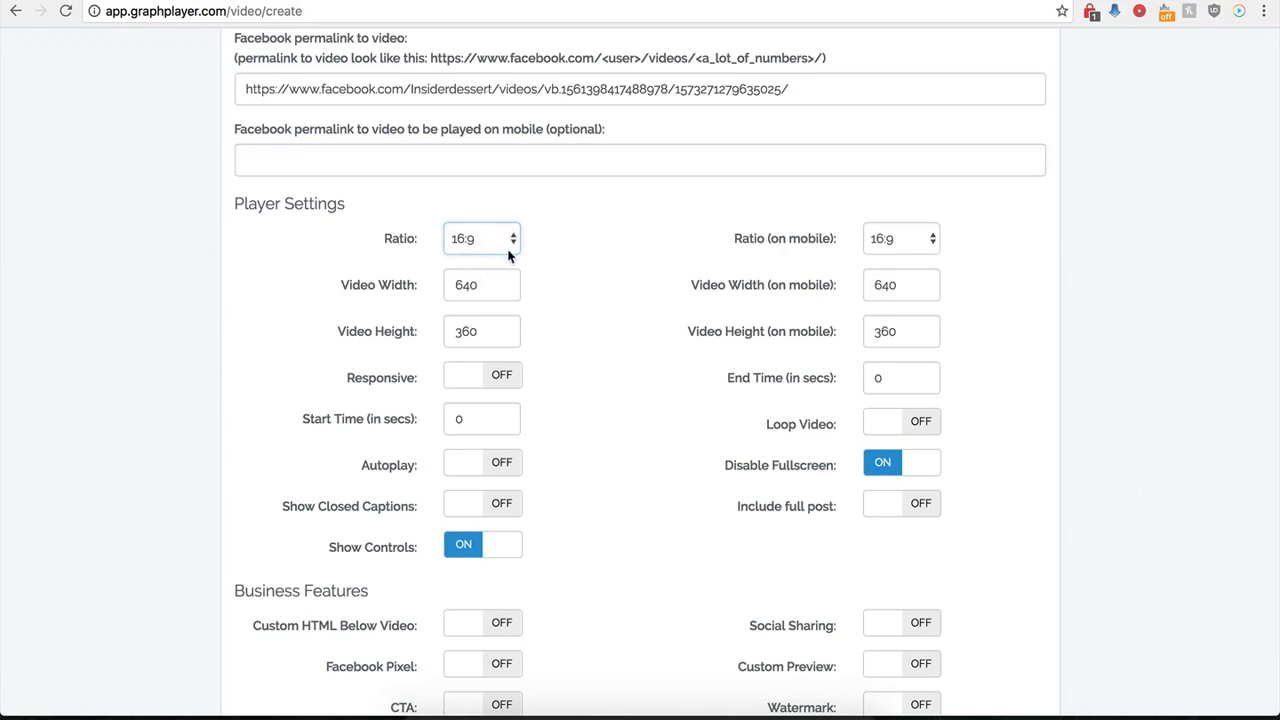
pyautogui.click(905, 242)
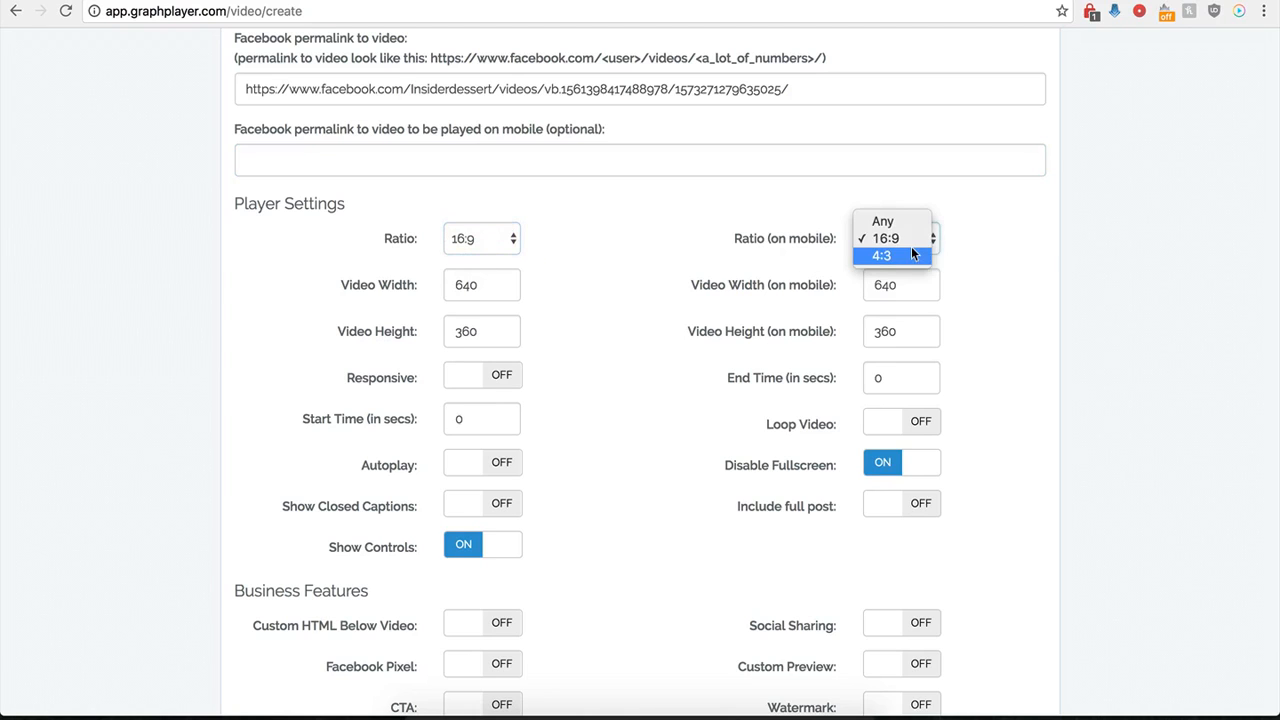
pyautogui.click(725, 231)
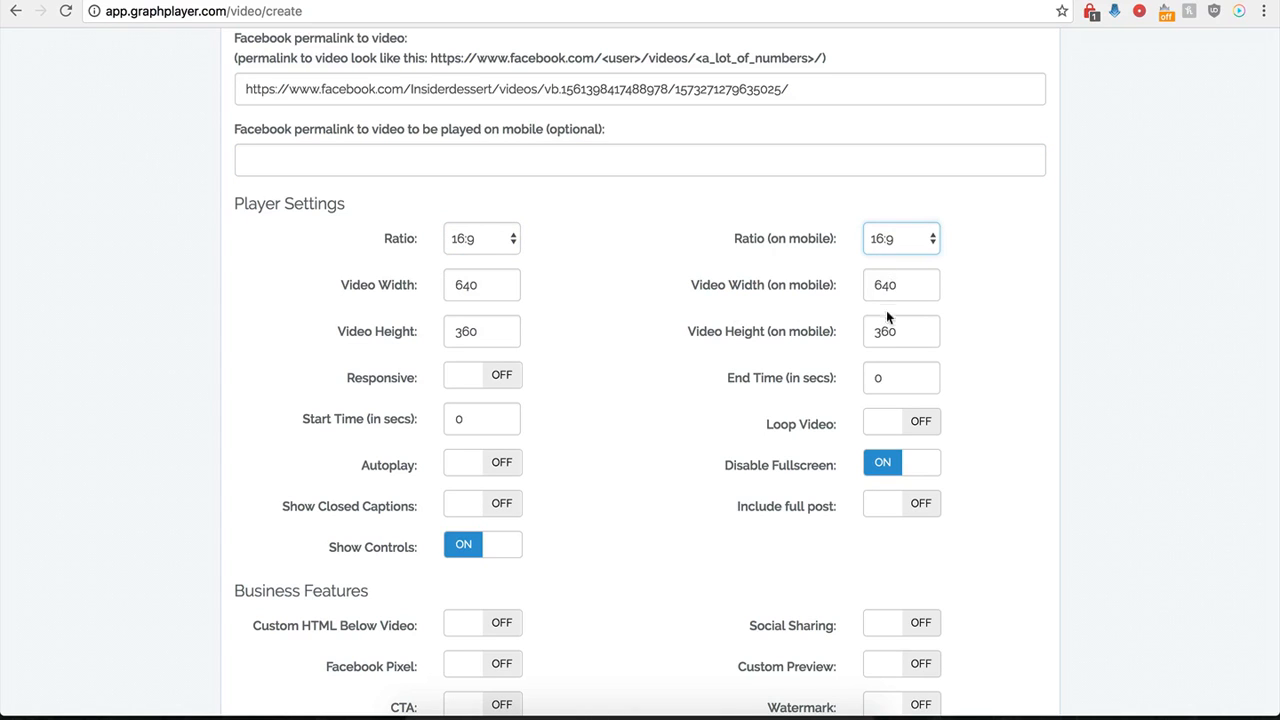
pyautogui.click(494, 377)
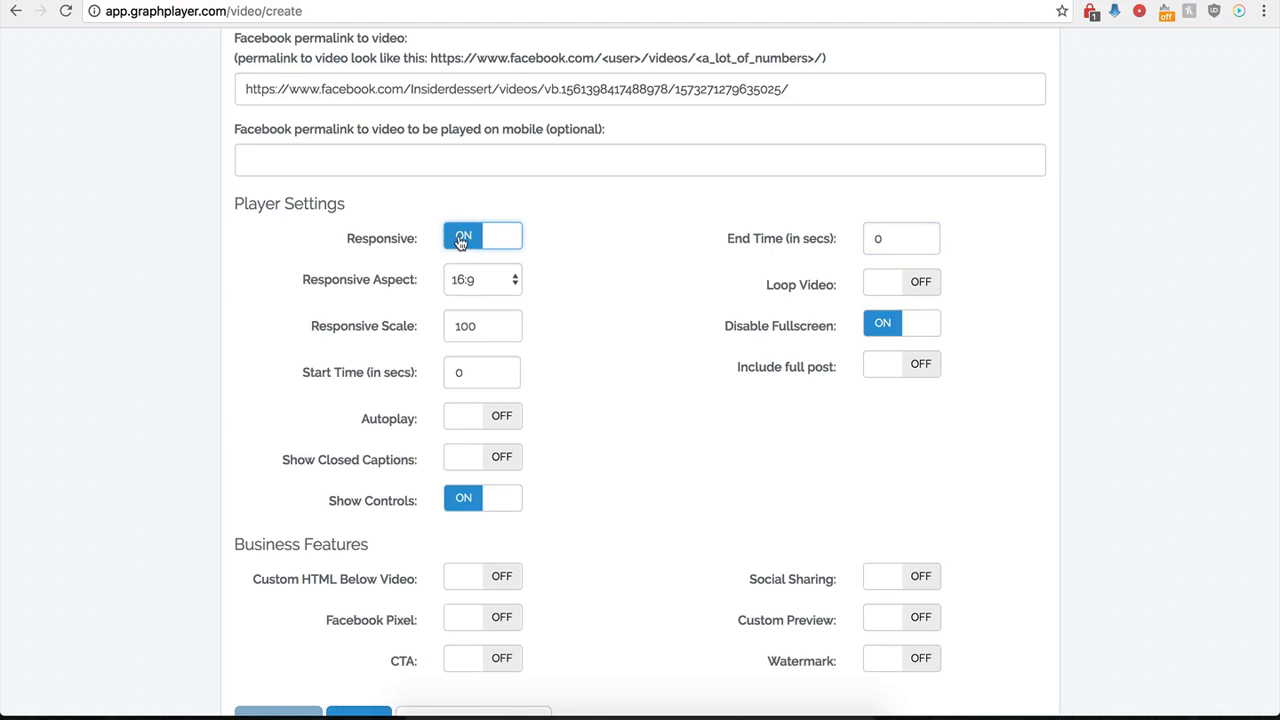
pyautogui.click(458, 235)
pyautogui.click(480, 371)
pyautogui.click(465, 251)
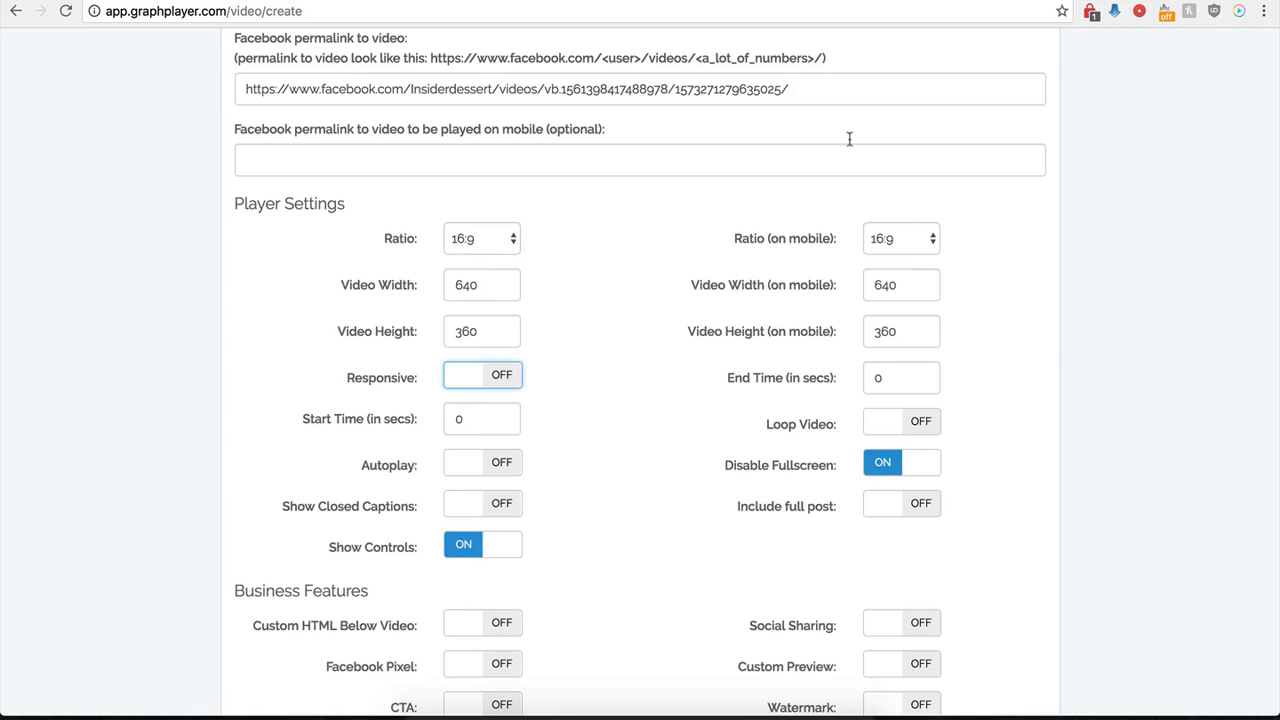
pyautogui.click(930, 2)
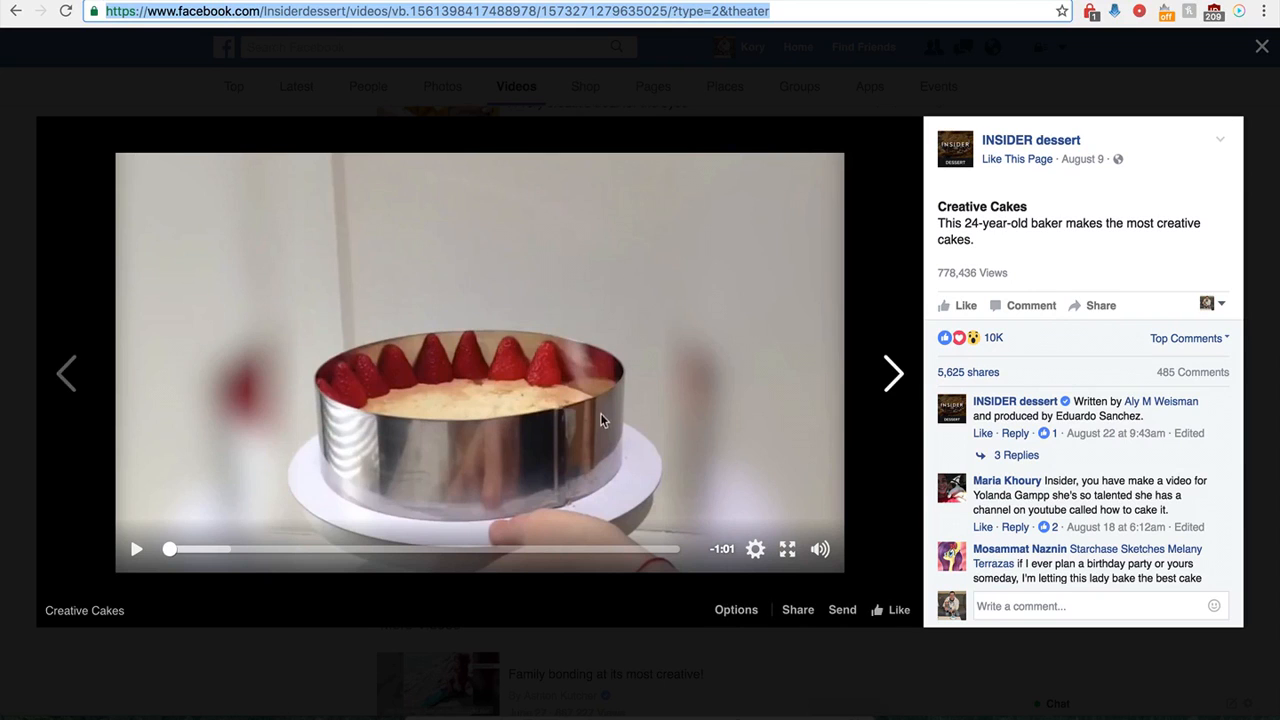
pyautogui.click(412, 2)
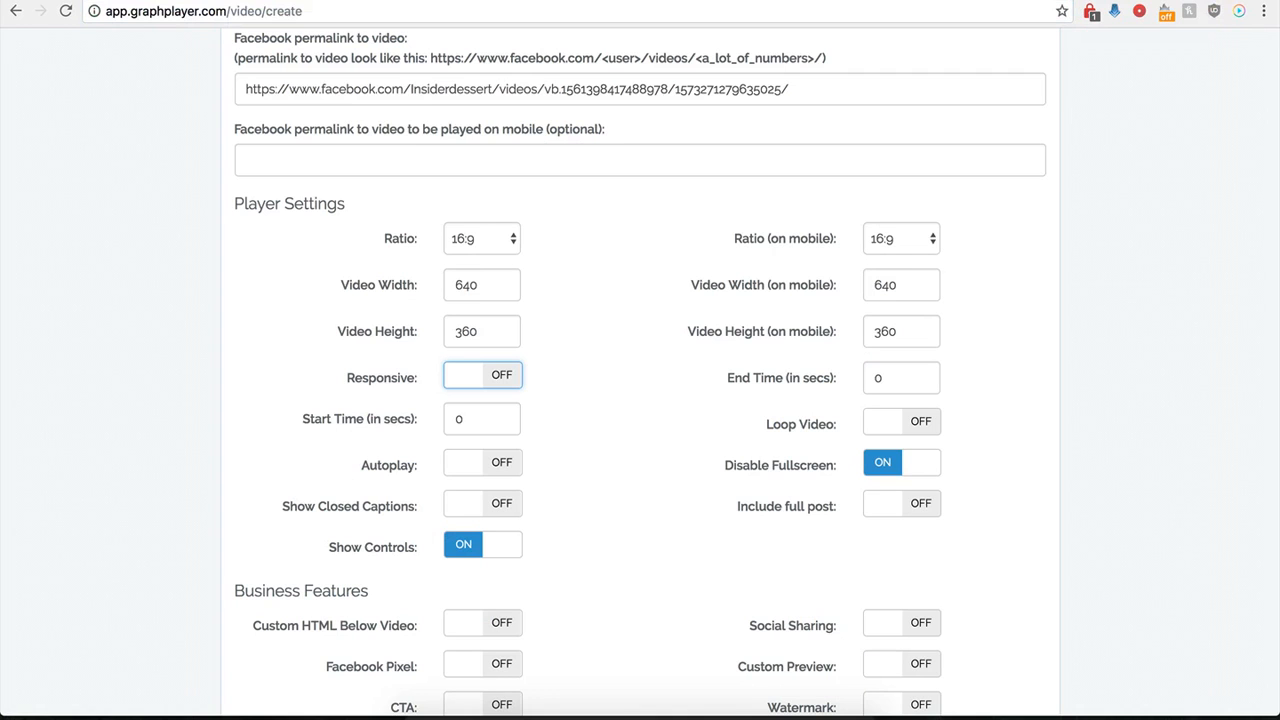
# Step: Set the video's start time to 1 second and its end time to 30 seconds
pyautogui.moveTo(476, 421); pyautogui.dragTo(450, 424)
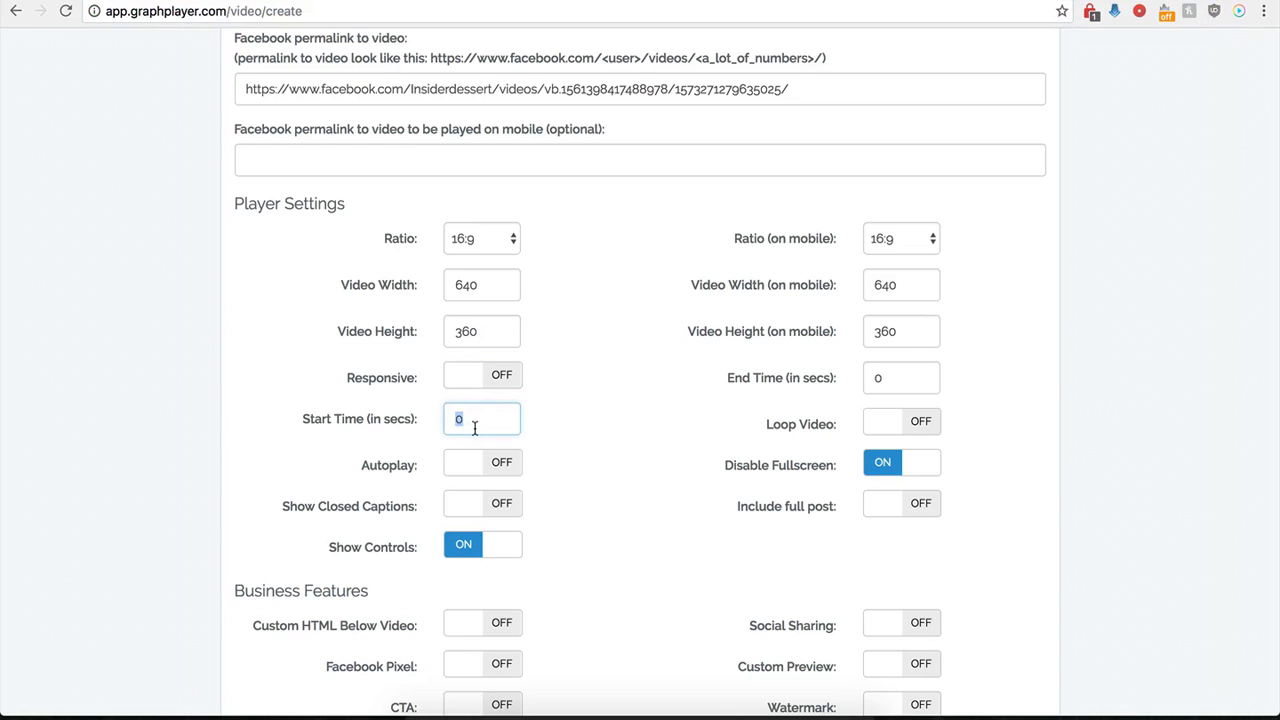
pyautogui.write('1')
pyautogui.moveTo(909, 378); pyautogui.dragTo(867, 378)
pyautogui.write('30')
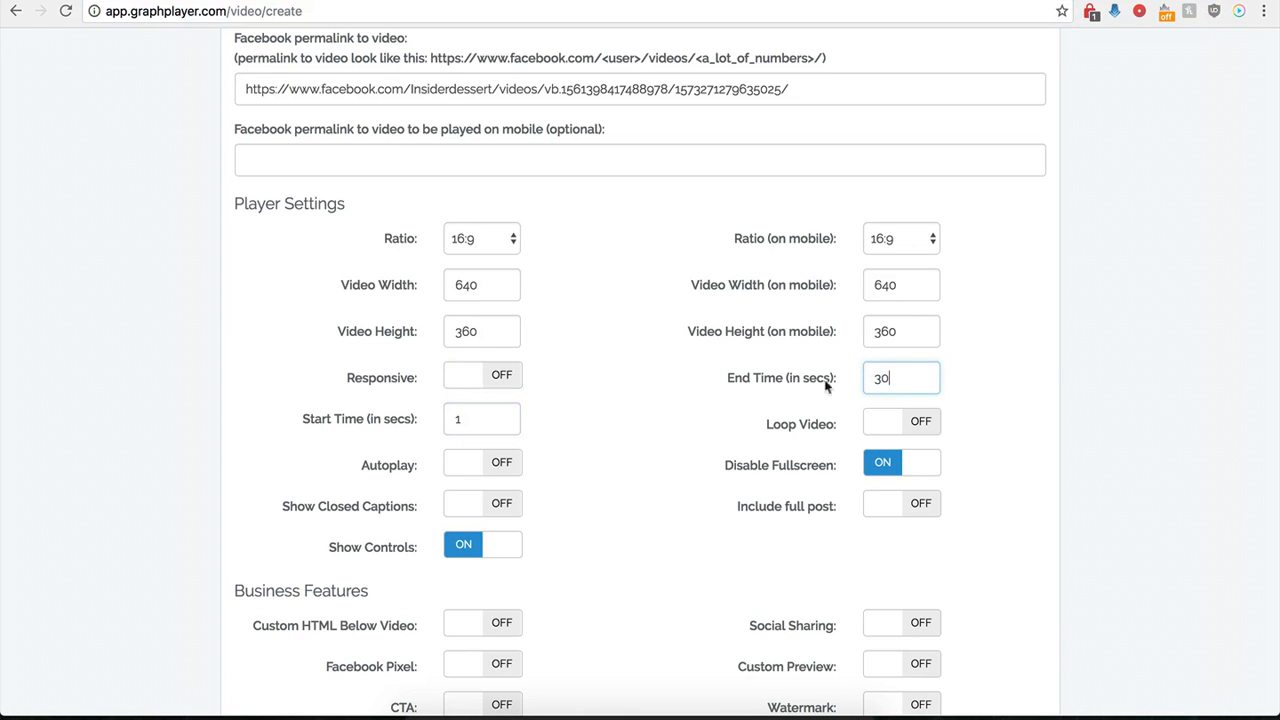
pyautogui.click(631, 411)
pyautogui.scroll(1, 663, 437)
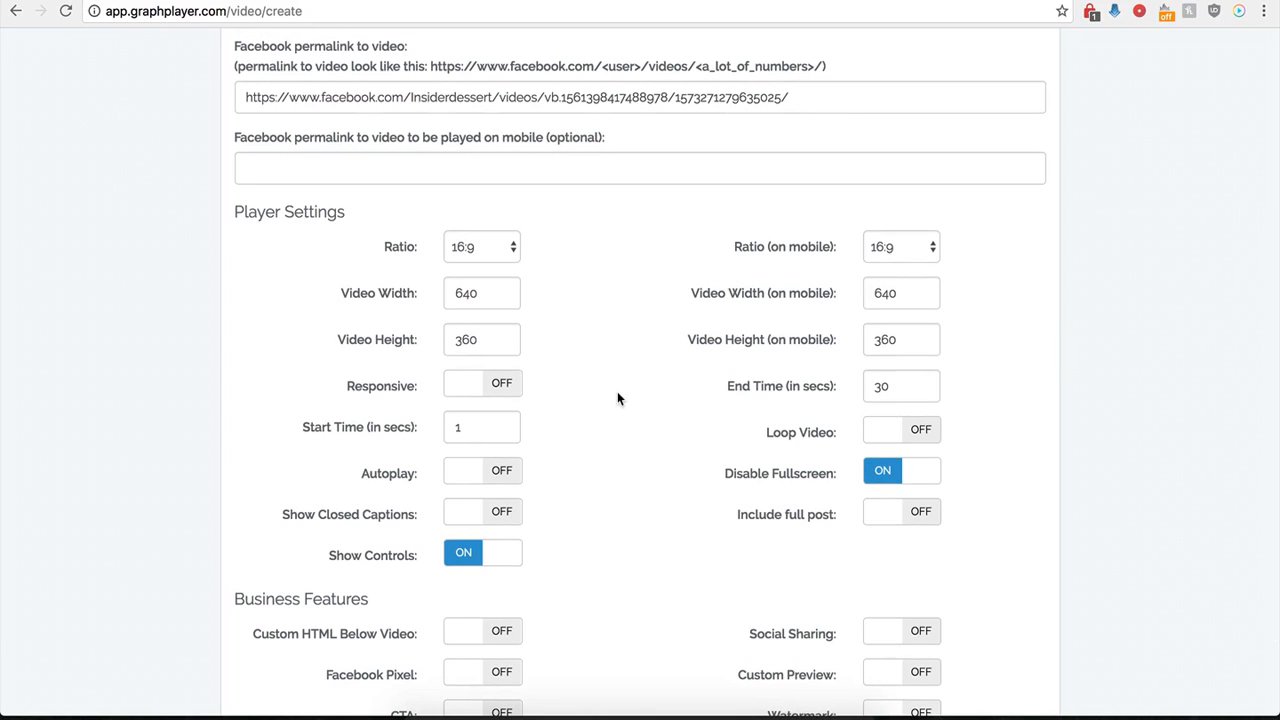
pyautogui.click(912, 520)
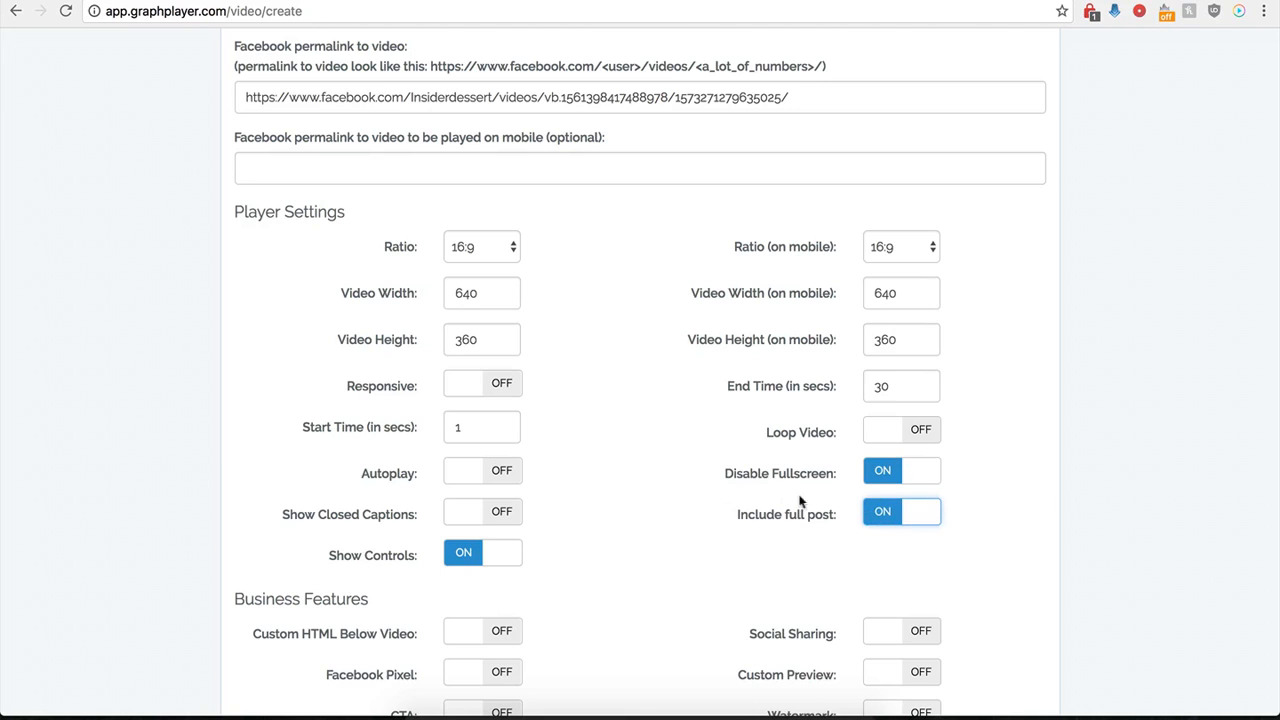
pyautogui.click(876, 518)
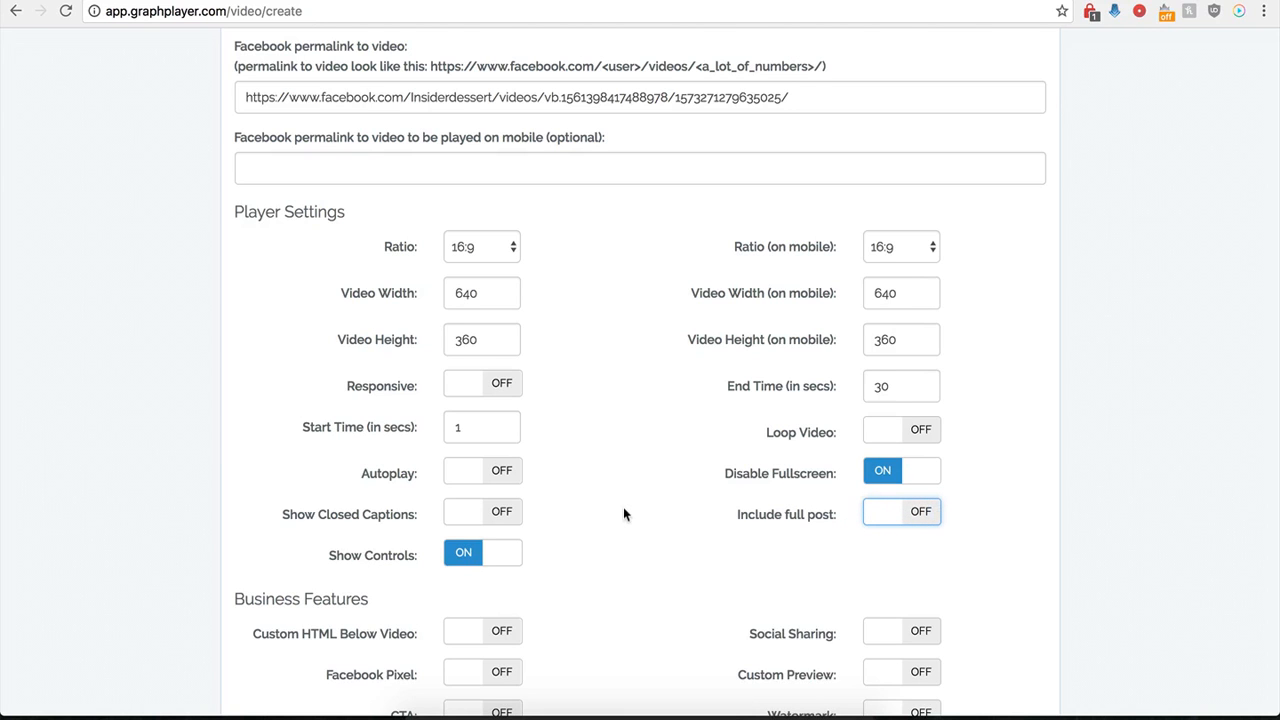
# Step: Save the player and copy its whole secure embed code
pyautogui.scroll(-3, 623, 507)
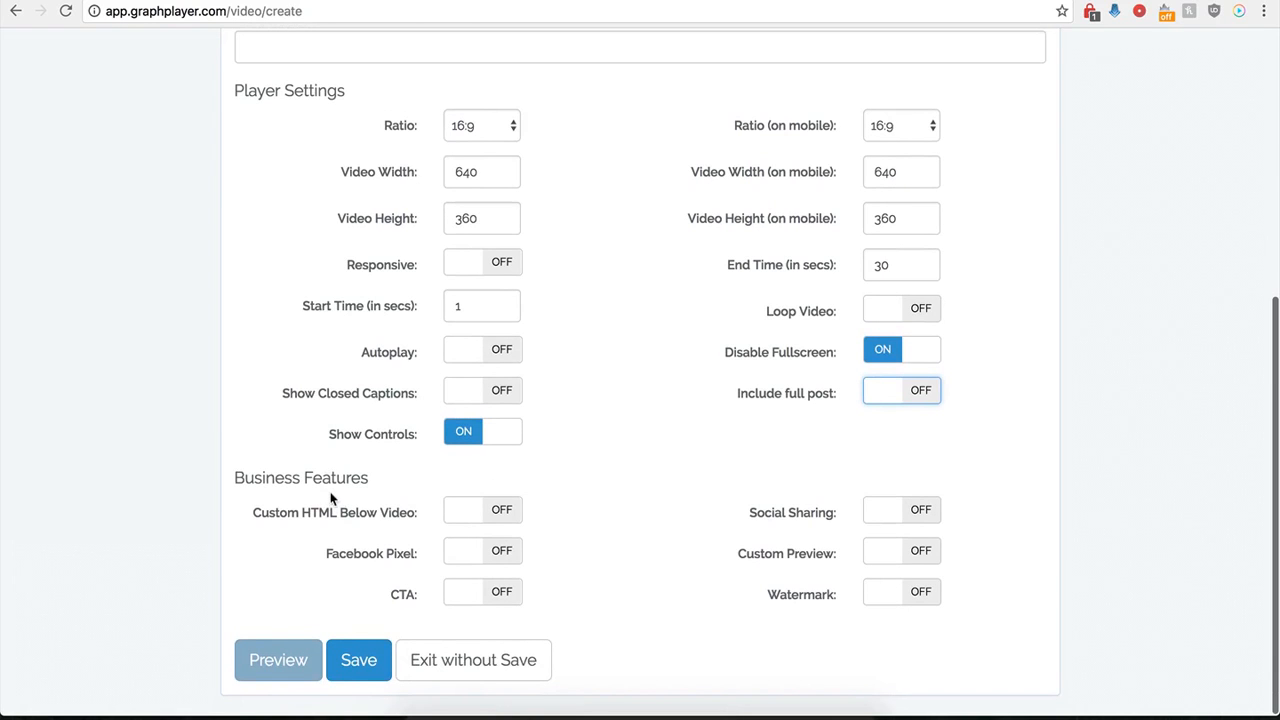
pyautogui.click(357, 660)
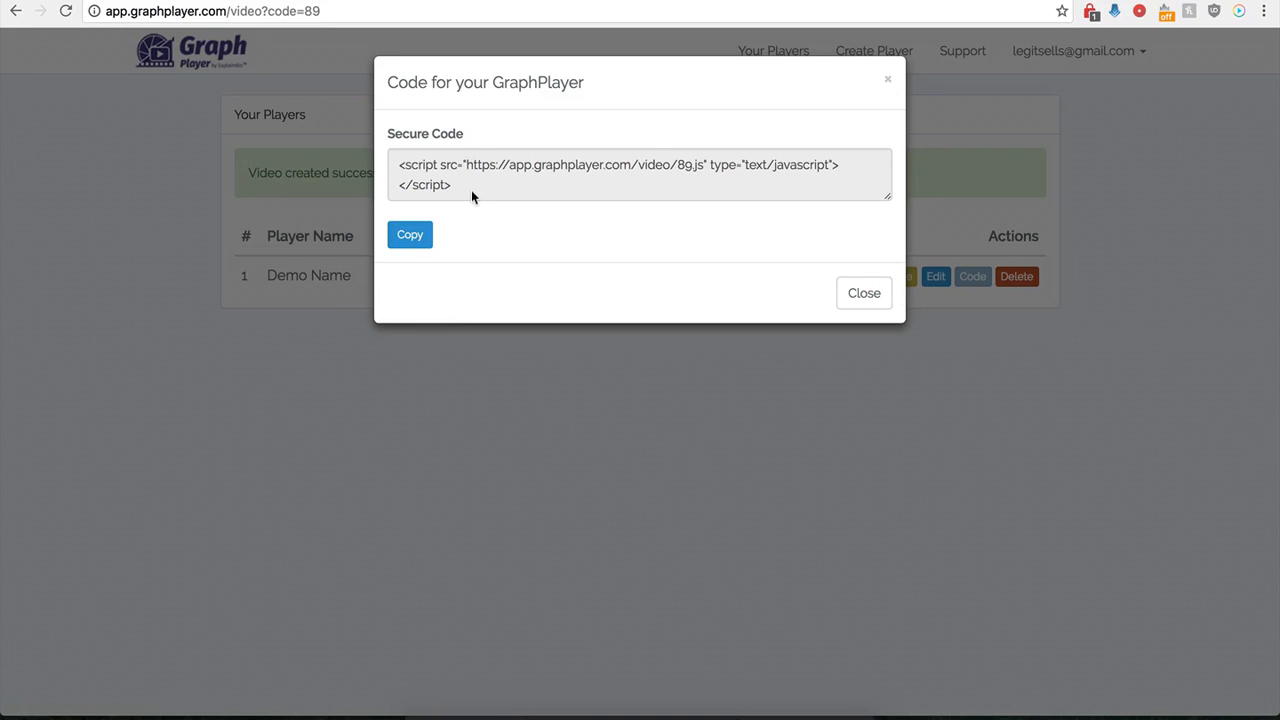
pyautogui.moveTo(470, 187); pyautogui.dragTo(393, 167)
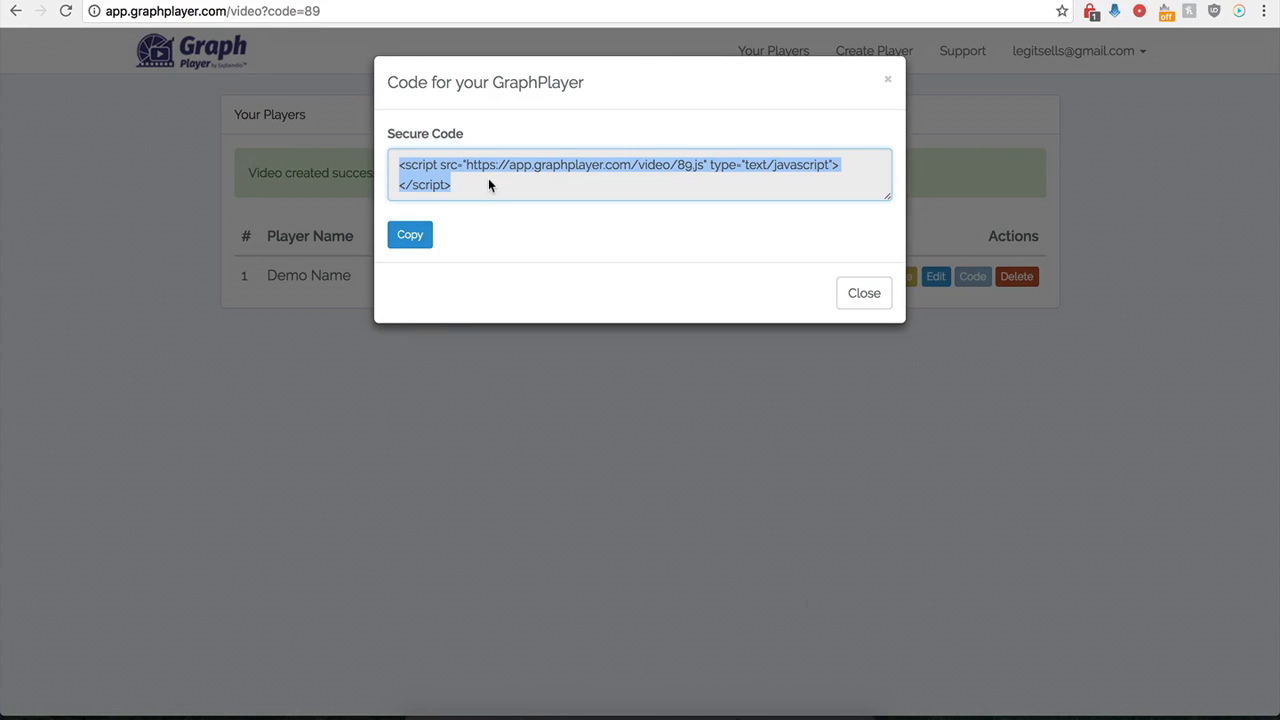
# Step: Switch to the WordPress "Hello world!" post, paste the GraphPlayer embed script into its text content and update the post
pyautogui.click(530, 2)
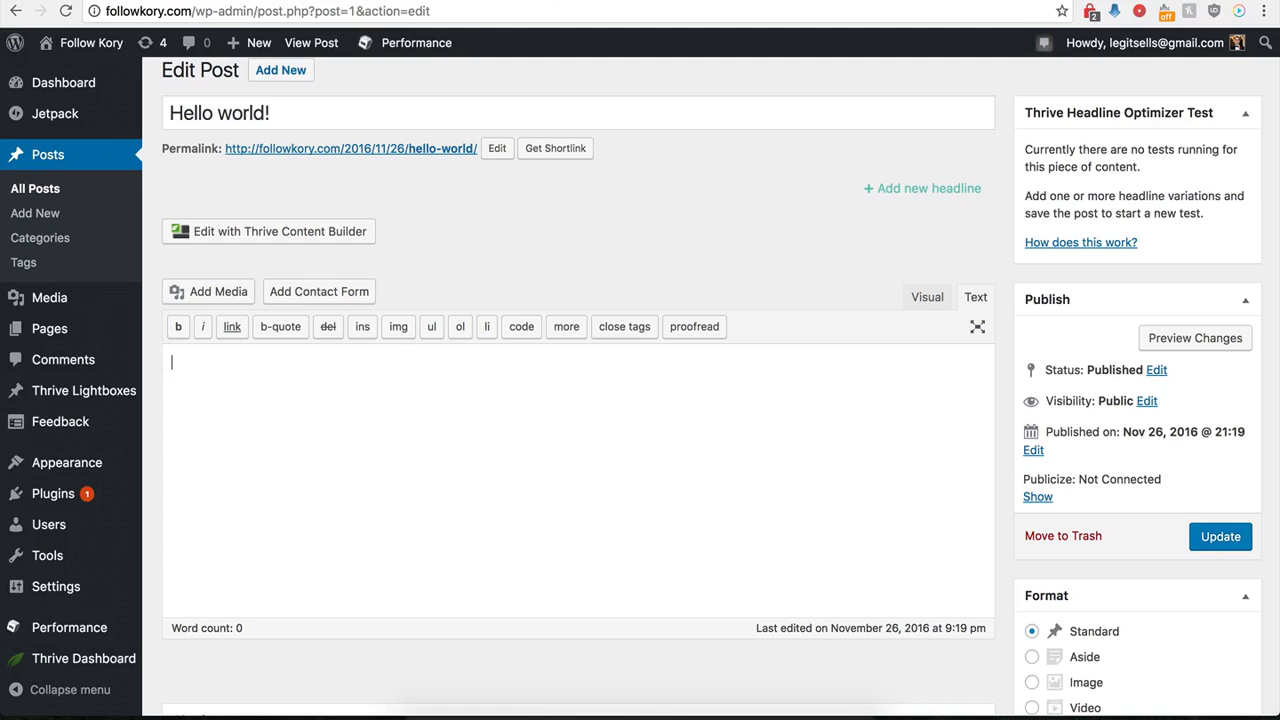
pyautogui.click(326, 431)
pyautogui.write('<script src="https://app.graphplayer.com/video/89.js" type="text/javascript"></script>')
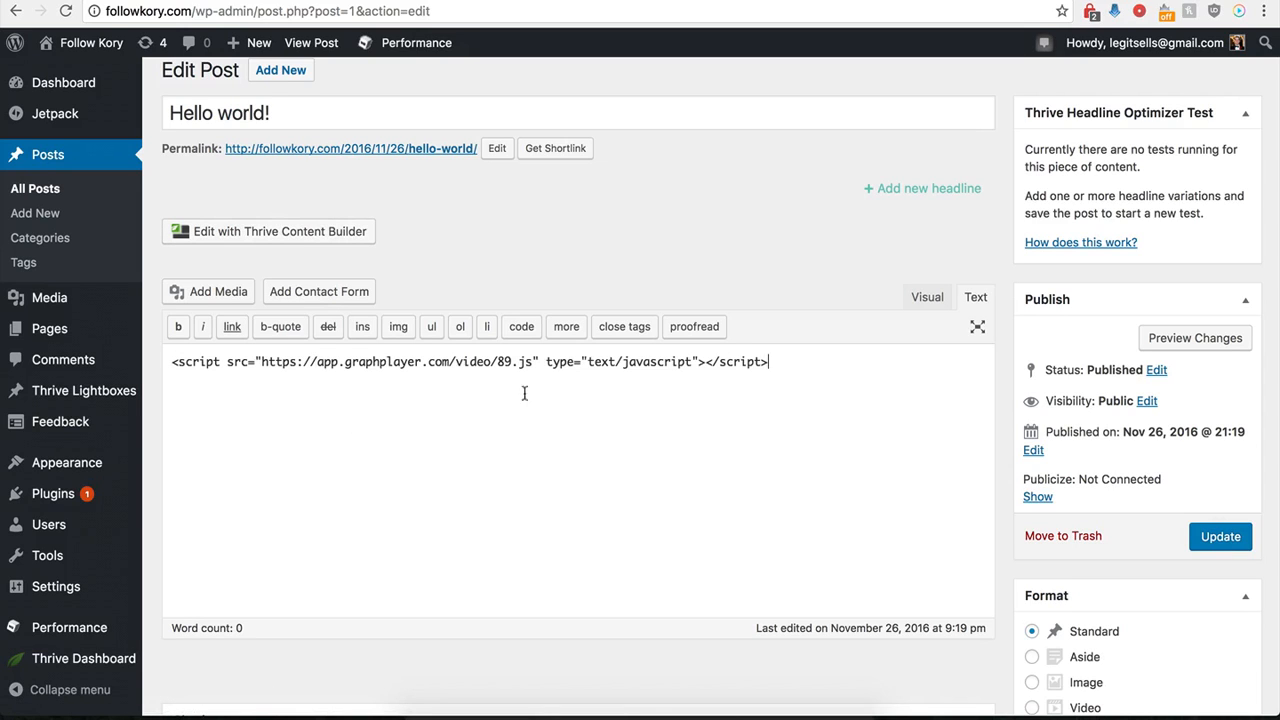
pyautogui.click(1222, 542)
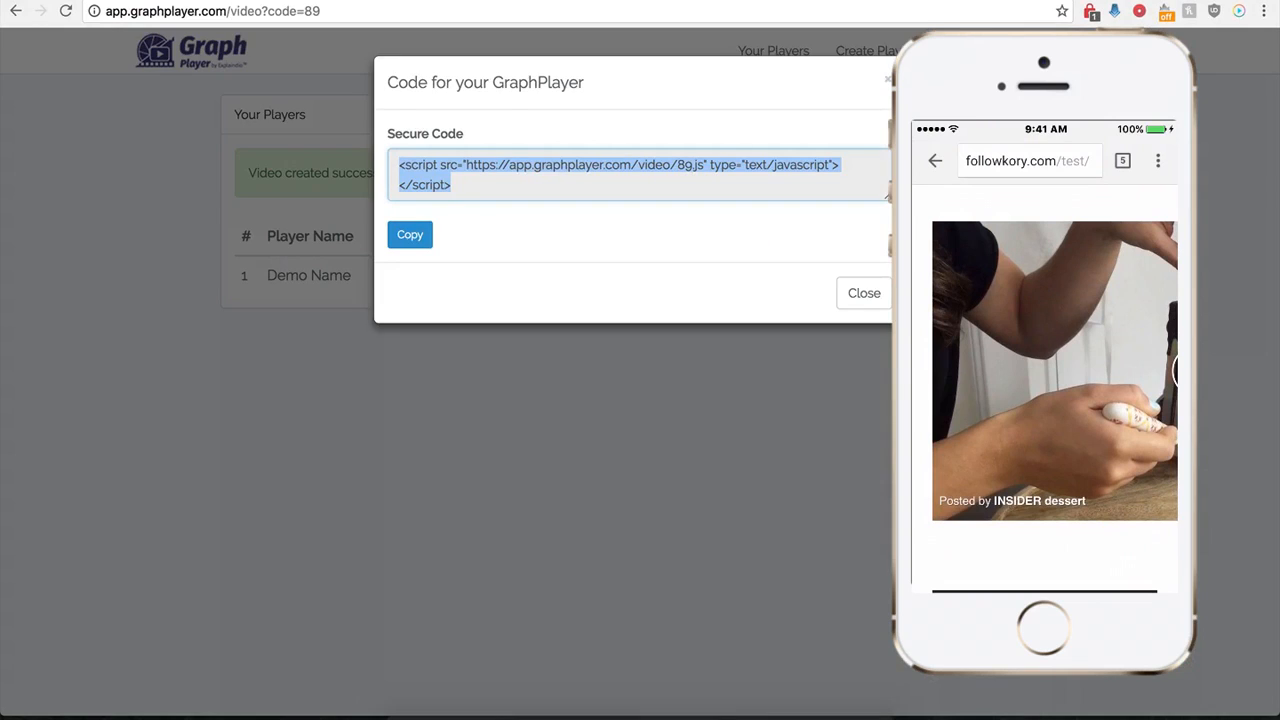
# Step: Close the embed code dialog in GraphPlayer to return to the player list
pyautogui.click(852, 299)
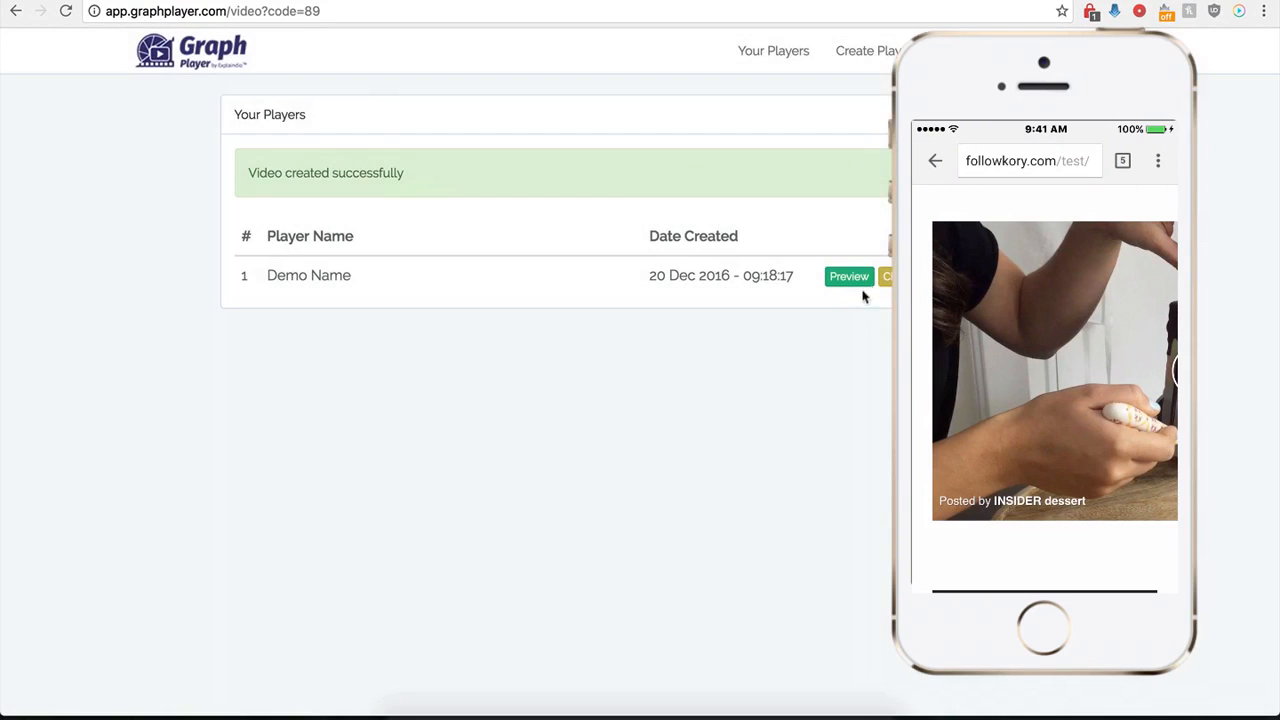
# Step: Open the Demo Name player's settings and turn on showing a GIF instead of the video on mobile devices
pyautogui.click(886, 276)
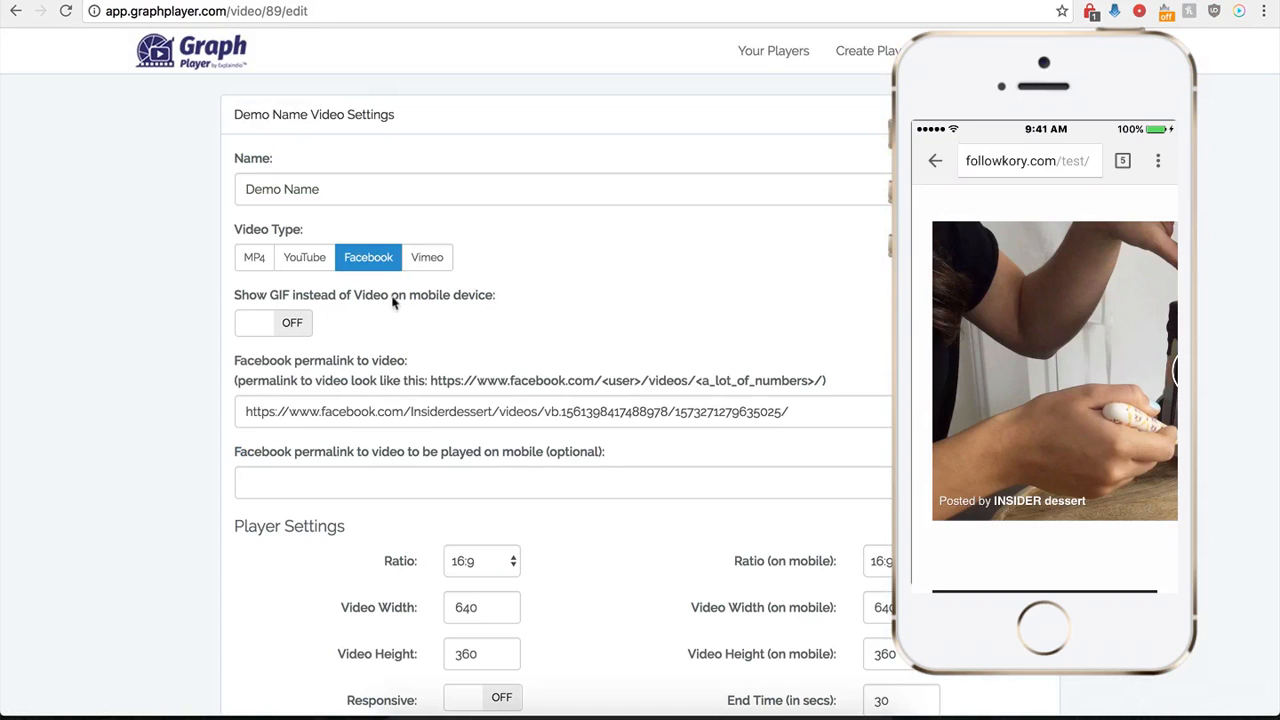
pyautogui.click(296, 323)
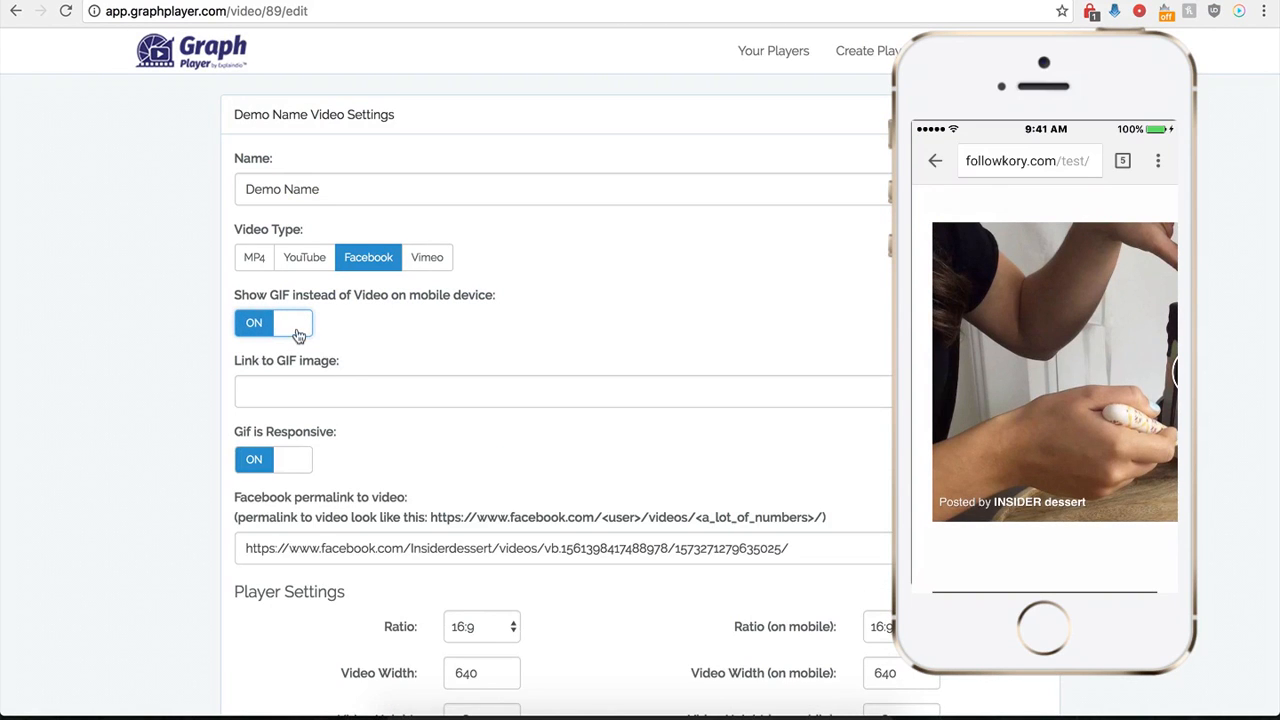
pyautogui.click(299, 390)
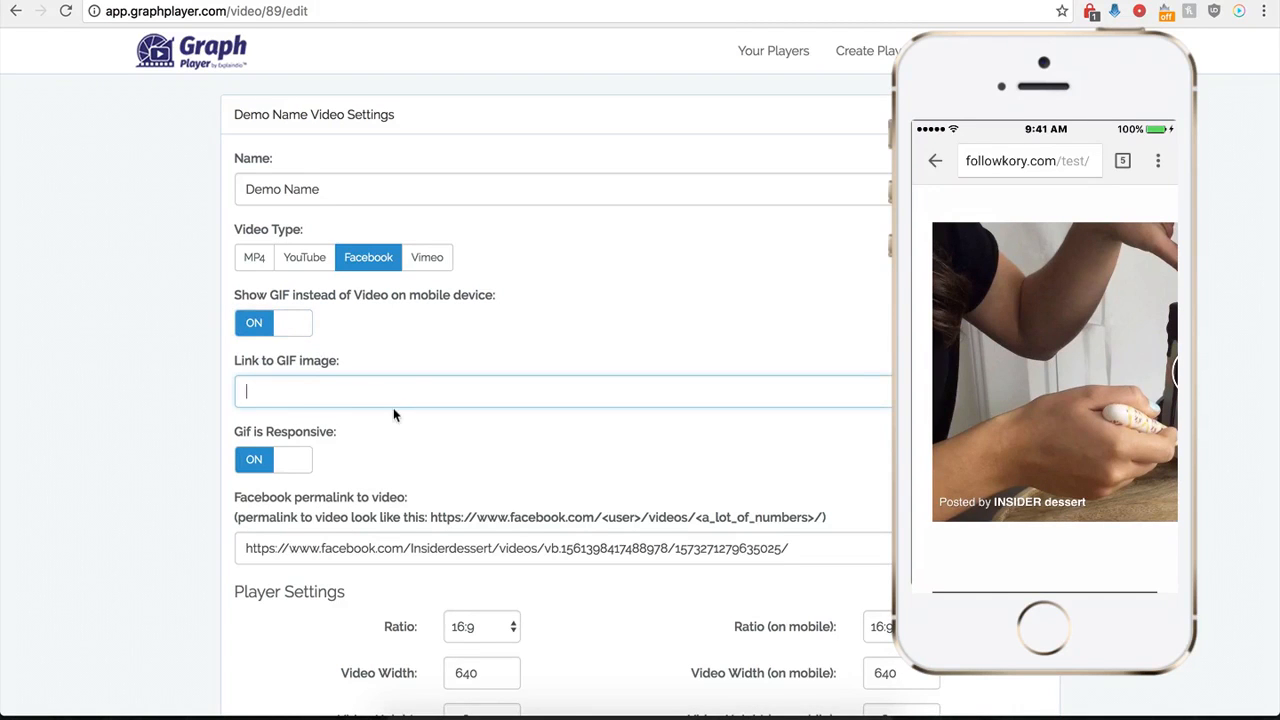
# Step: Switch to the cake GIF's page on Giphy and copy its link
pyautogui.hotkey('ctrl', 'Tab')
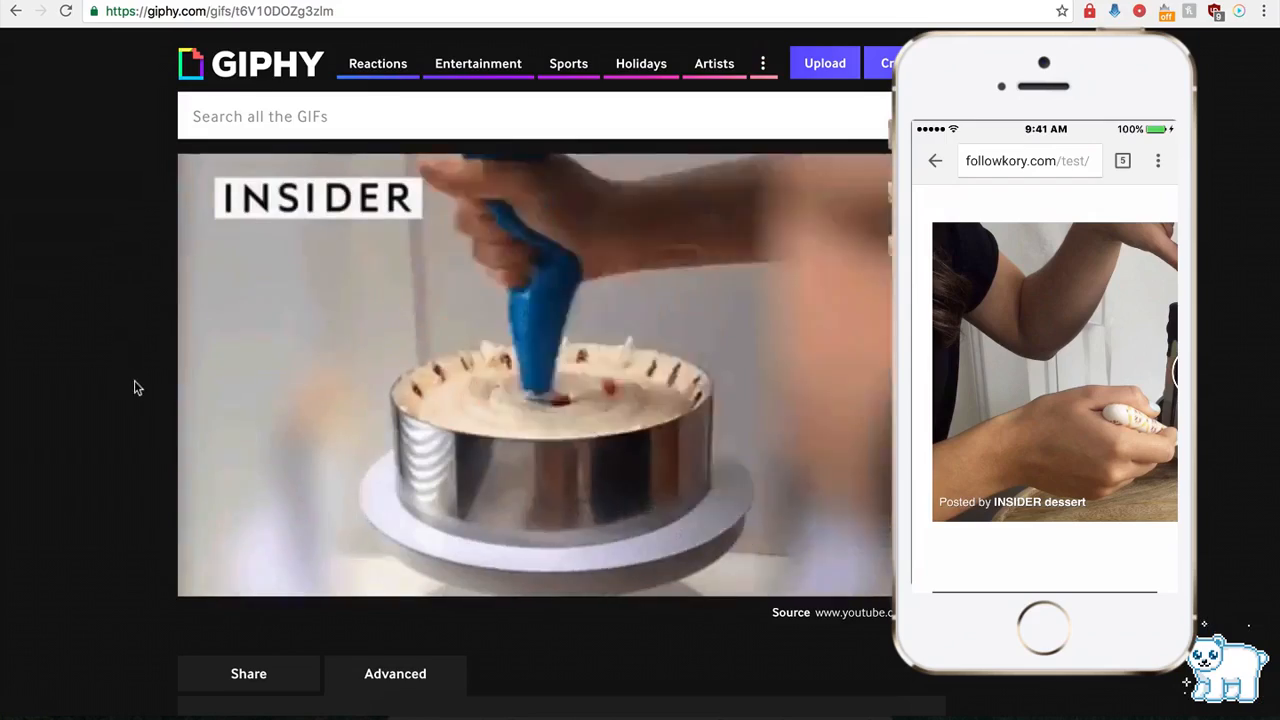
pyautogui.scroll(-1, 132, 406)
pyautogui.scroll(1, 130, 407)
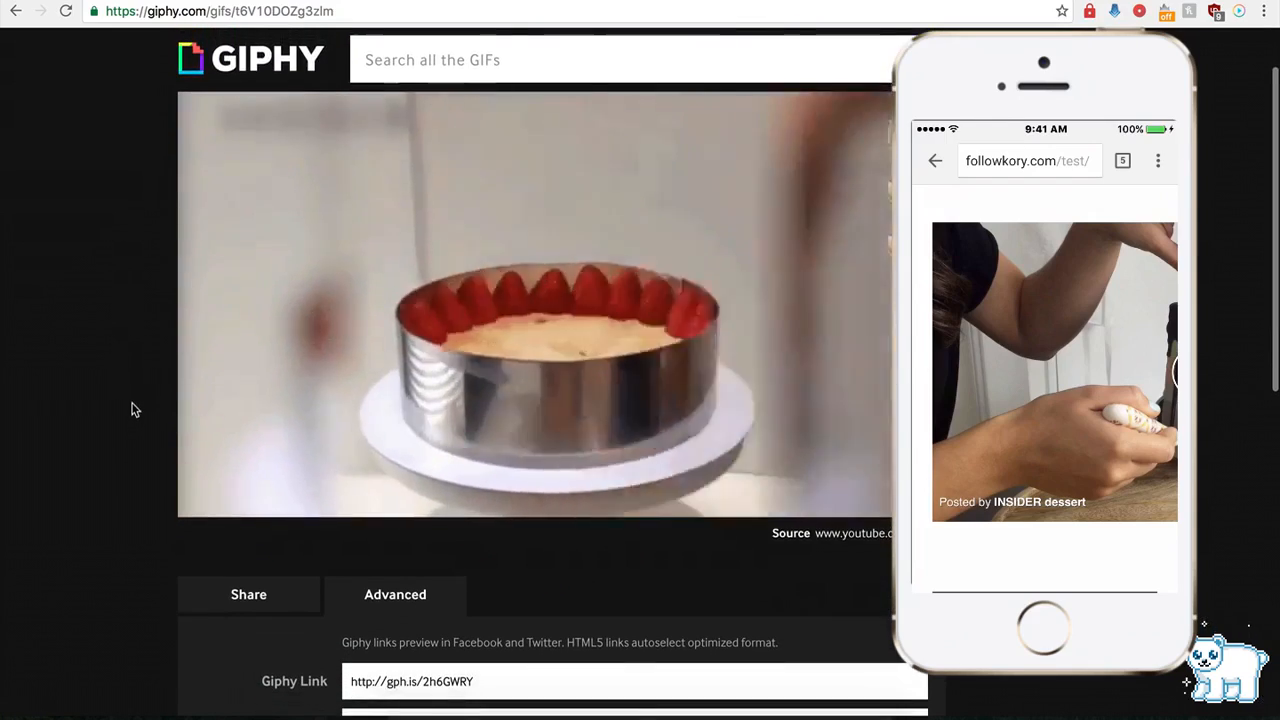
pyautogui.moveTo(329, 351)
pyautogui.scroll(-3, 295, 413)
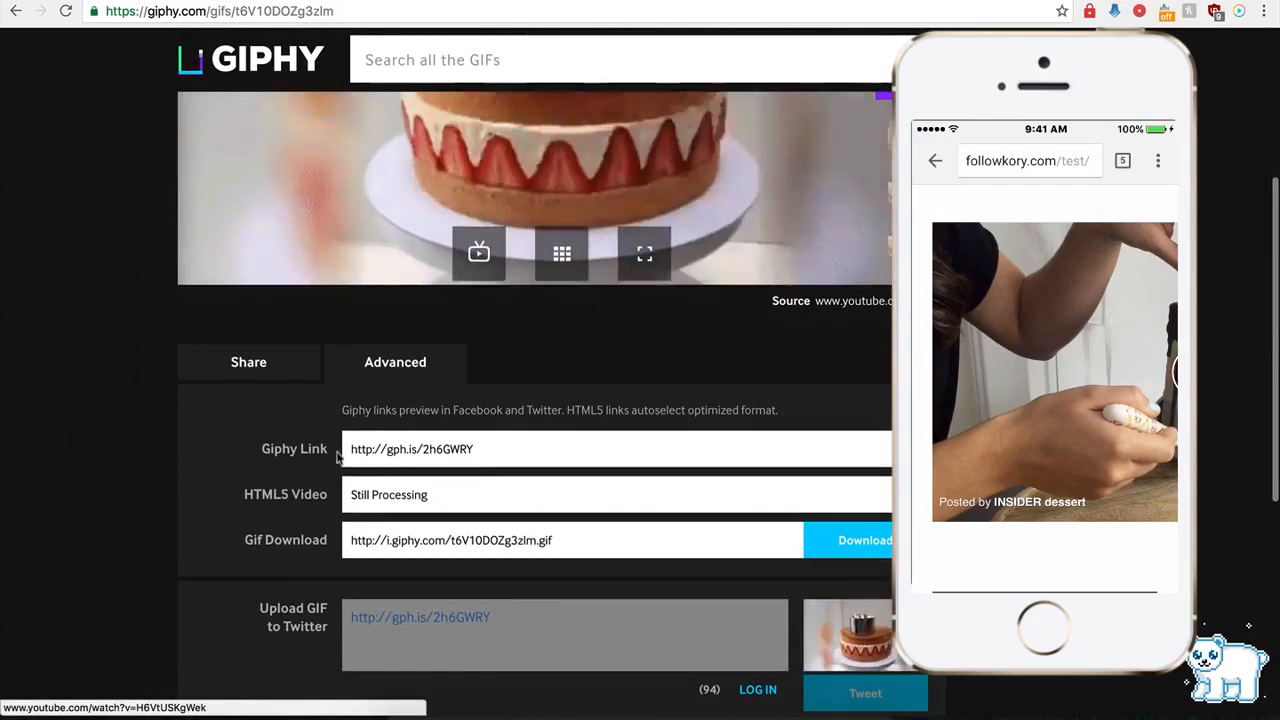
pyautogui.click(397, 450)
pyautogui.hotkey('ctrl', 'c')
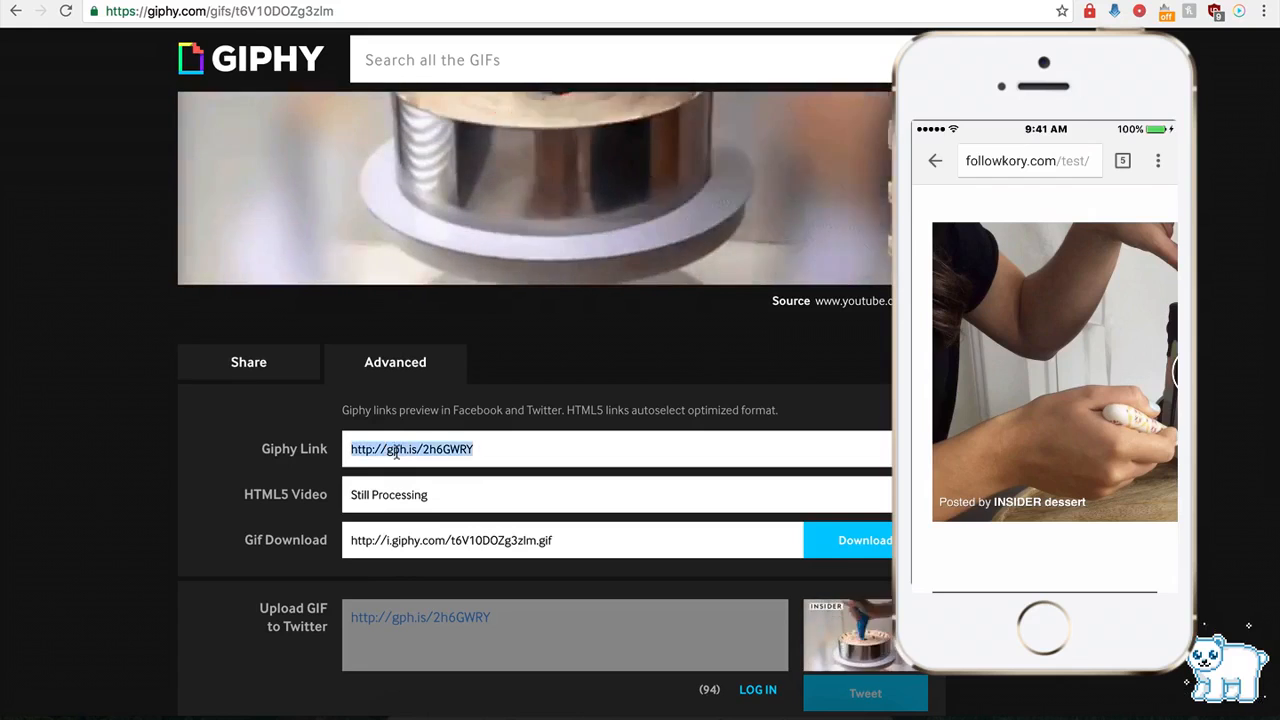
pyautogui.hotkey('ctrl', 'Tab')
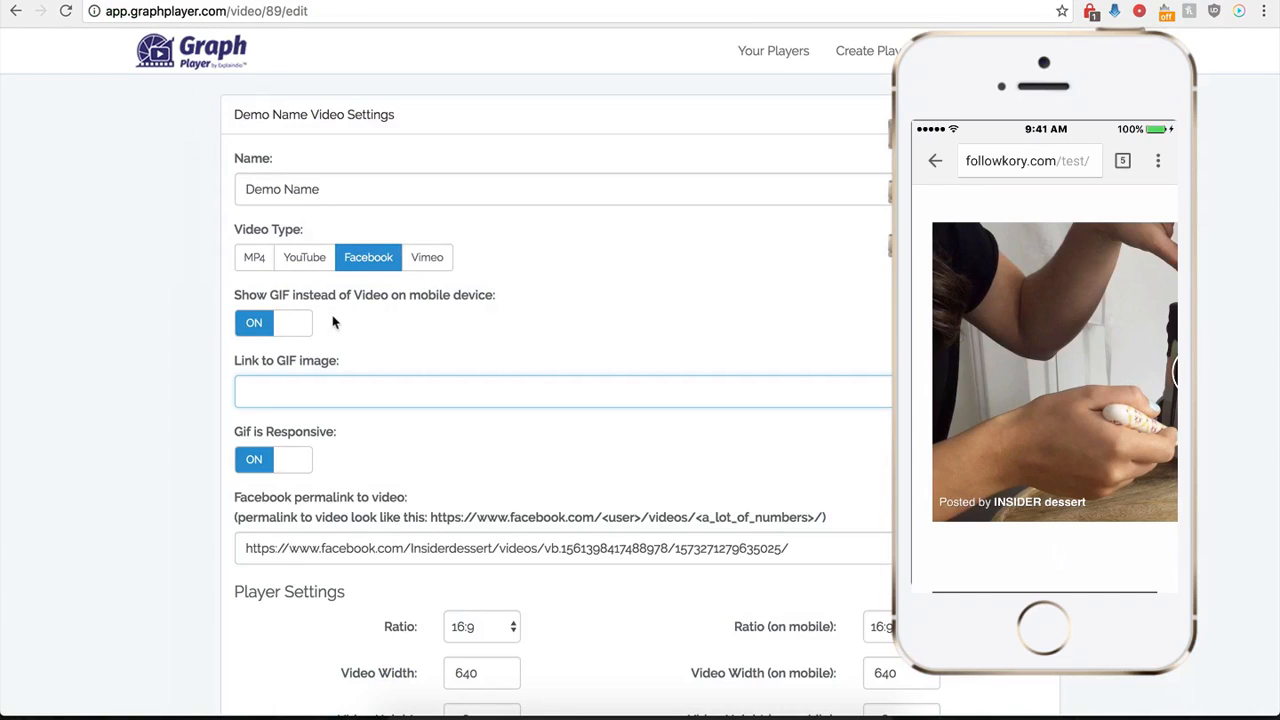
pyautogui.hotkey('ctrl', 'v')
pyautogui.scroll(-3, 193, 497)
pyautogui.scroll(-4, 190, 490)
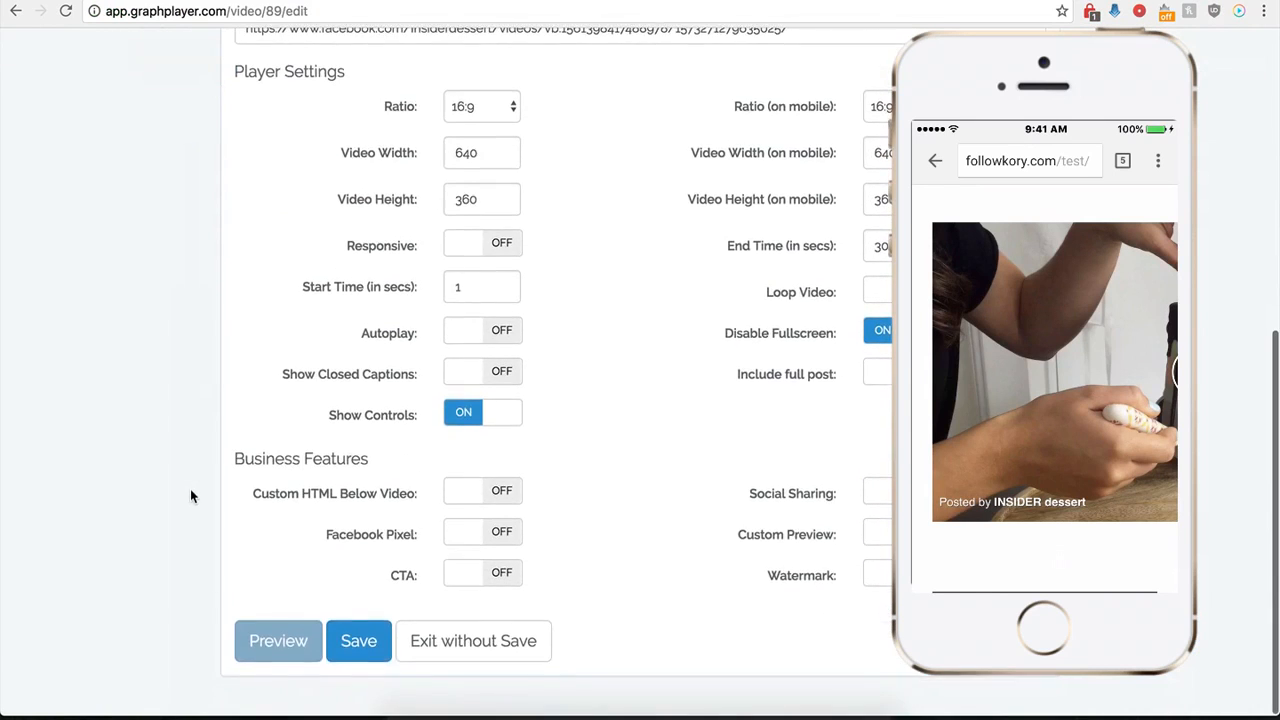
pyautogui.click(355, 658)
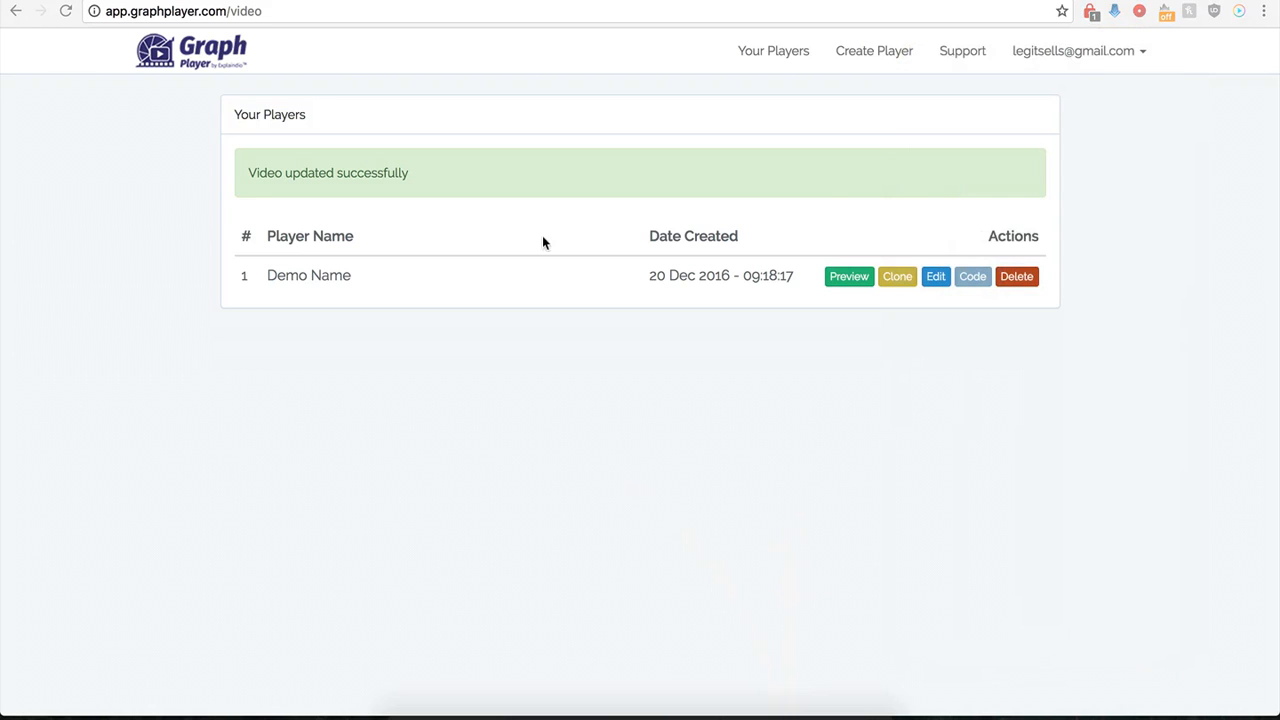
# Step: Reopen the Demo Name player's settings, turn on including the full Facebook post and save the player
pyautogui.click(933, 280)
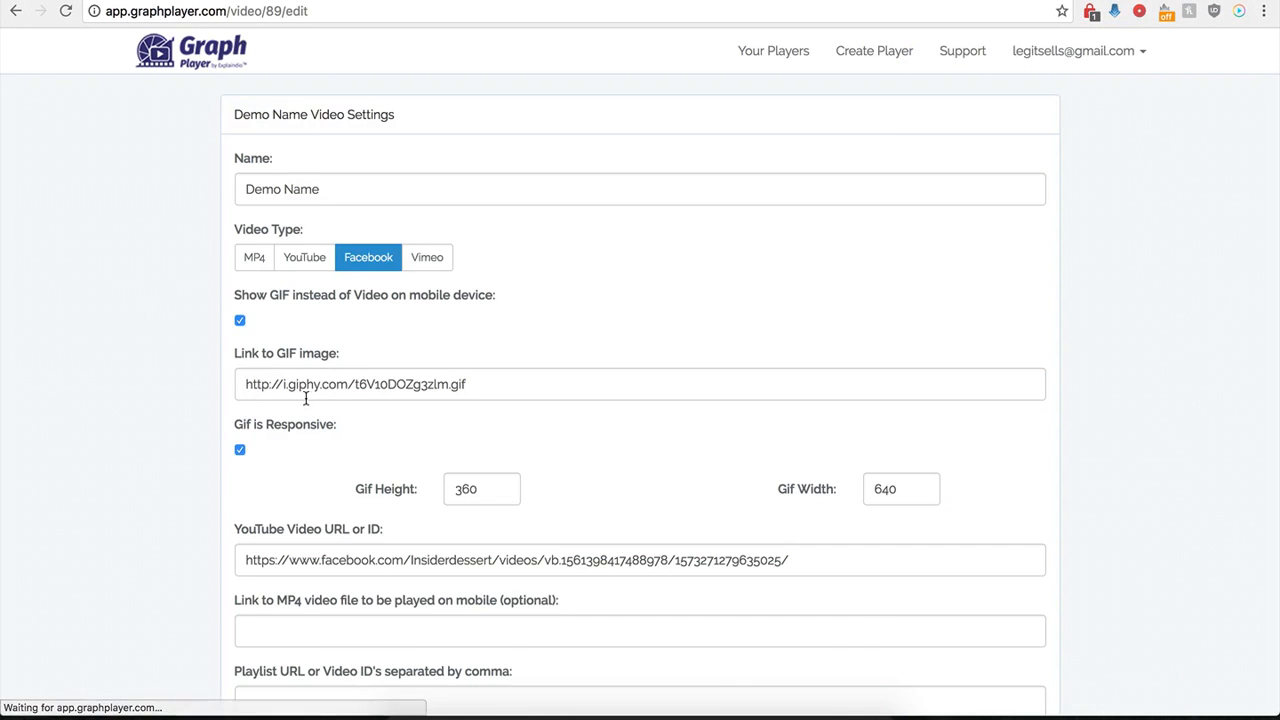
pyautogui.scroll(-2, 213, 484)
pyautogui.scroll(-5, 213, 484)
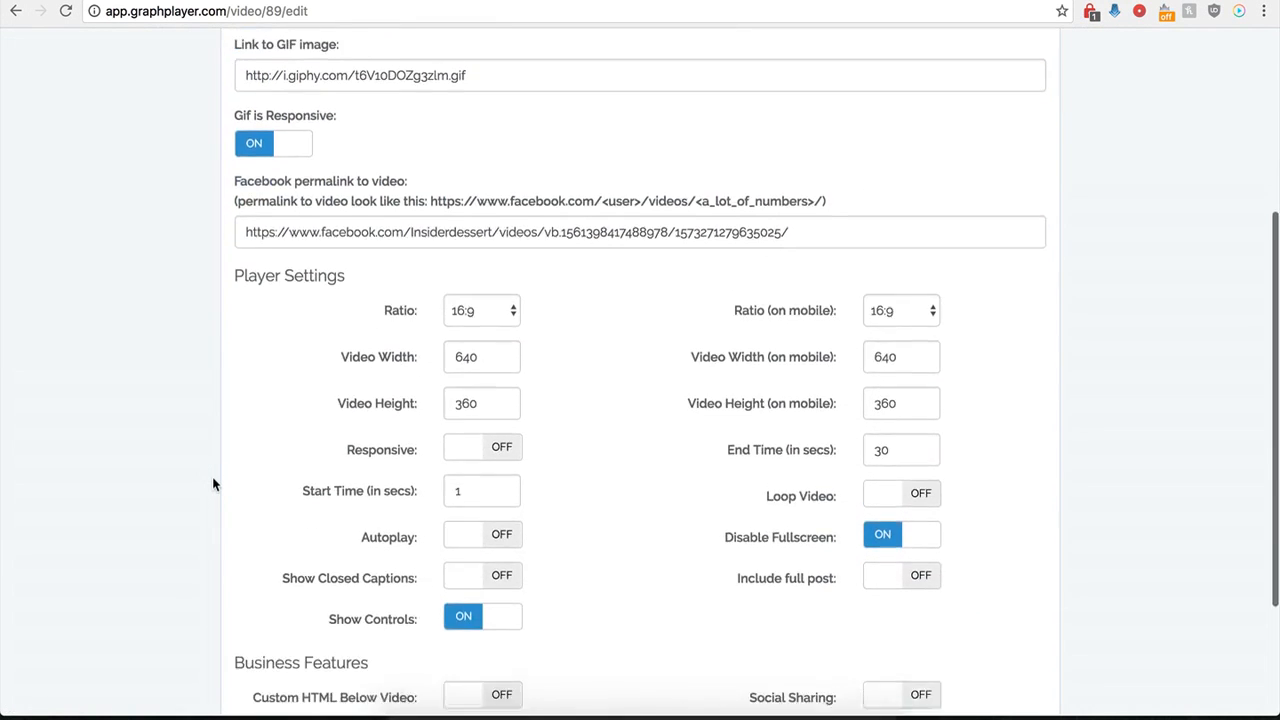
pyautogui.scroll(-1, 213, 484)
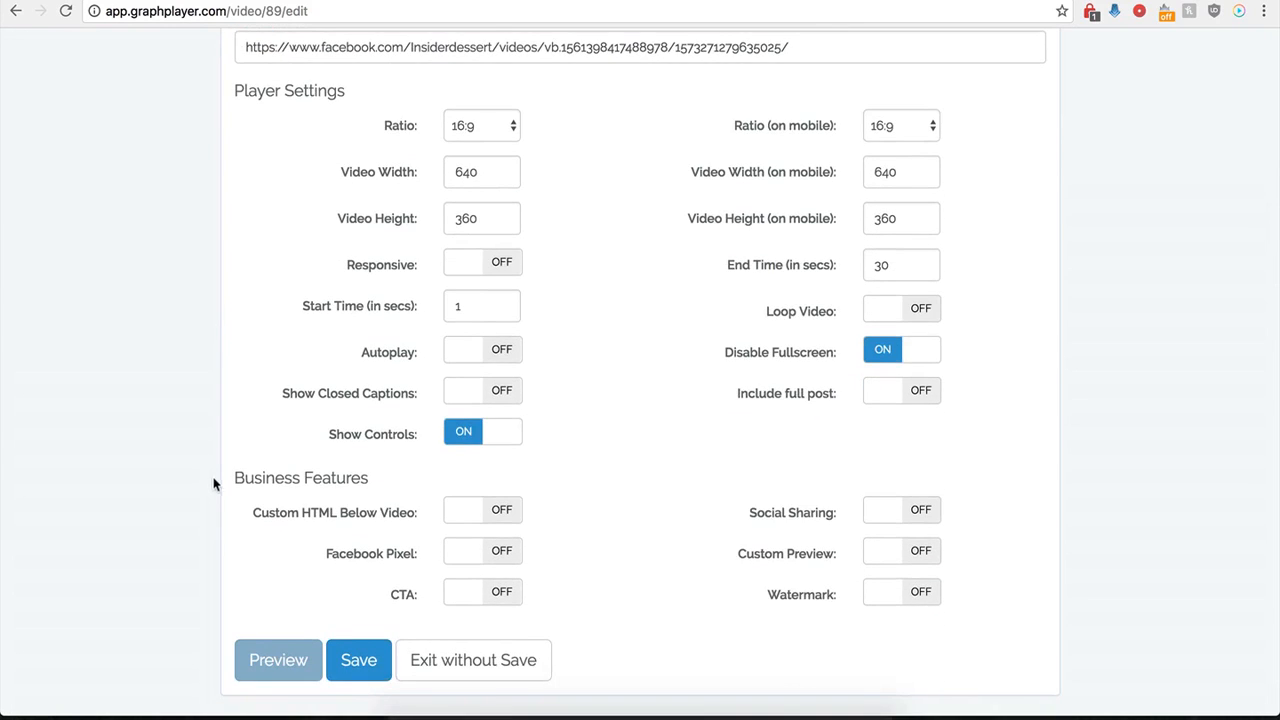
pyautogui.click(920, 397)
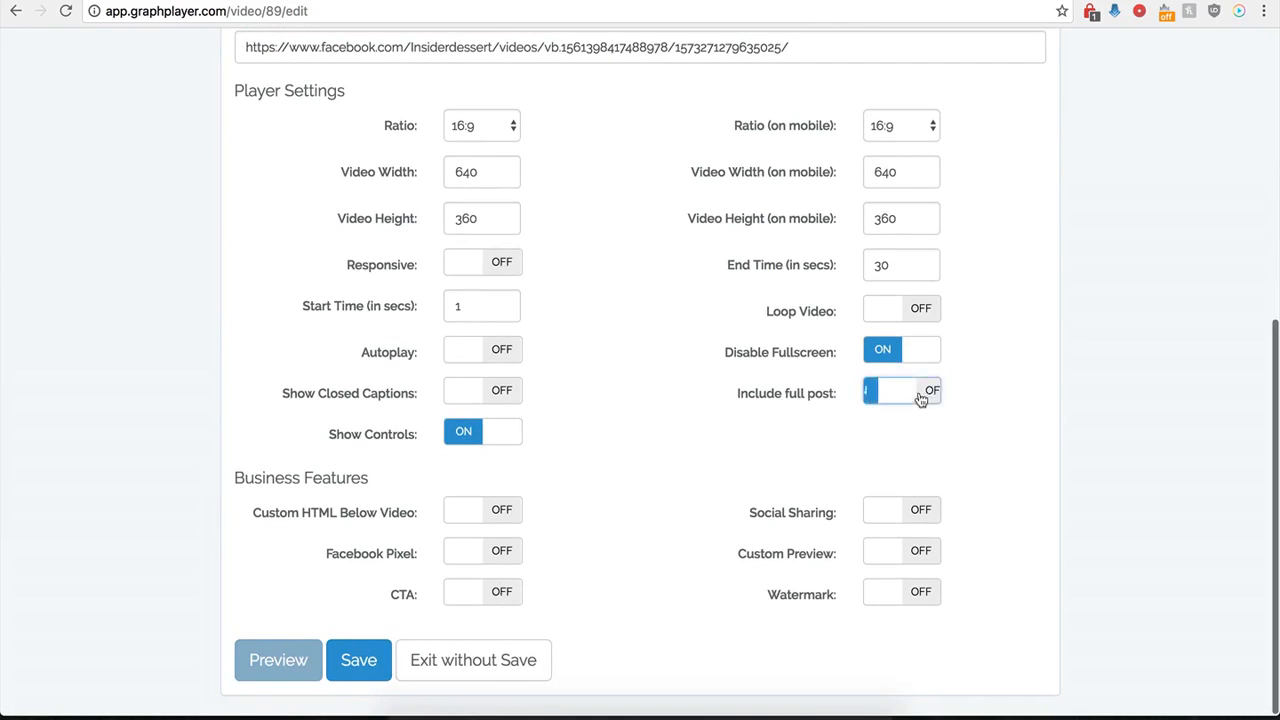
pyautogui.click(352, 662)
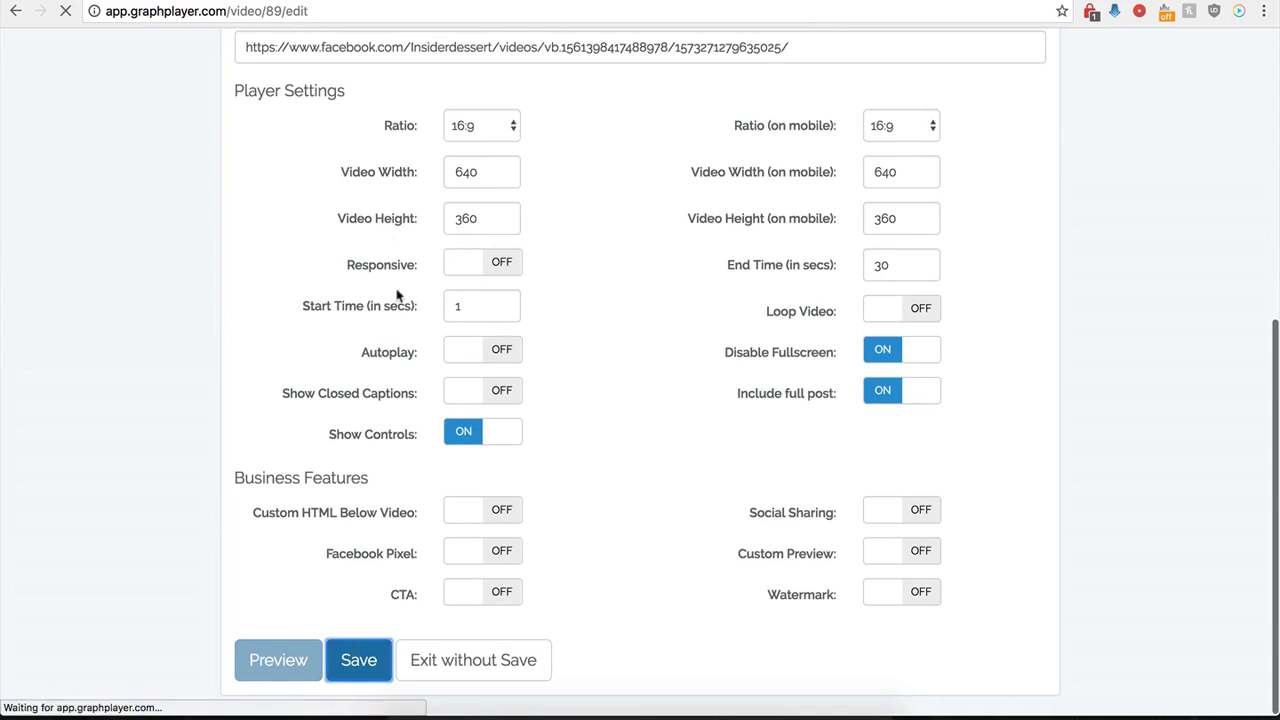
# Step: Switch to the published WordPress Test page and reload it to check the embedded full post
pyautogui.click(552, 2)
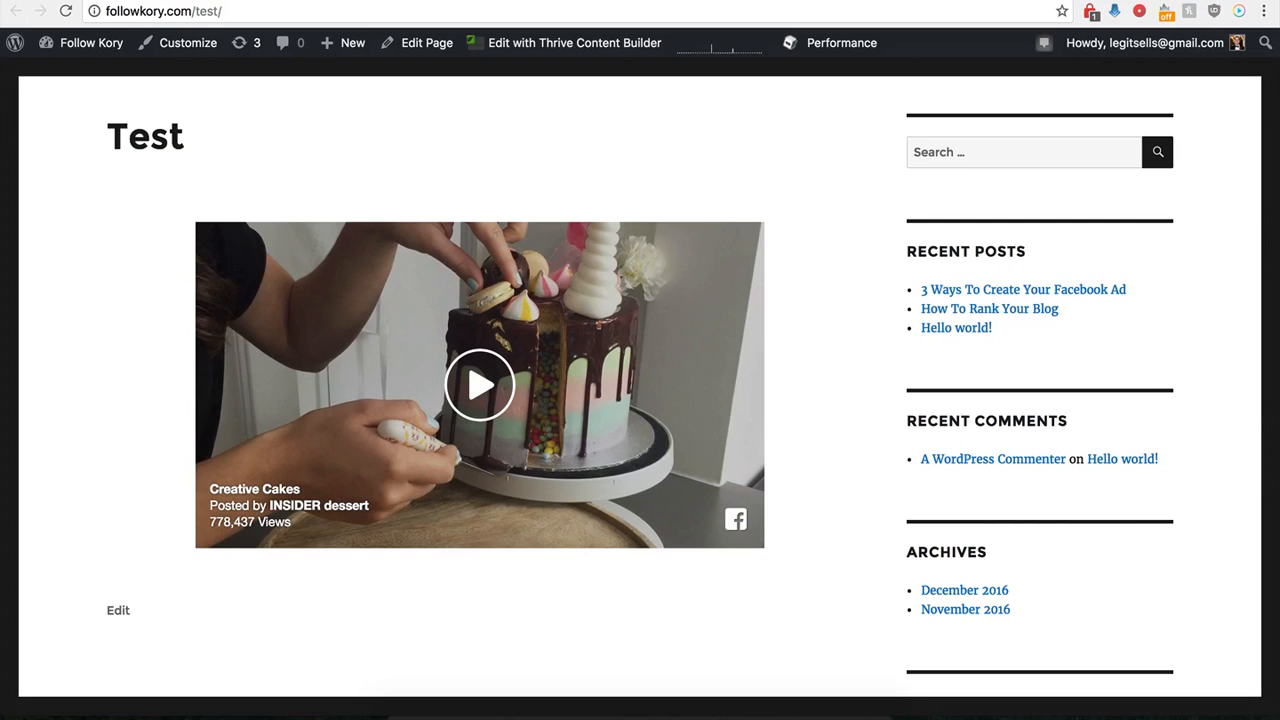
pyautogui.click(65, 11)
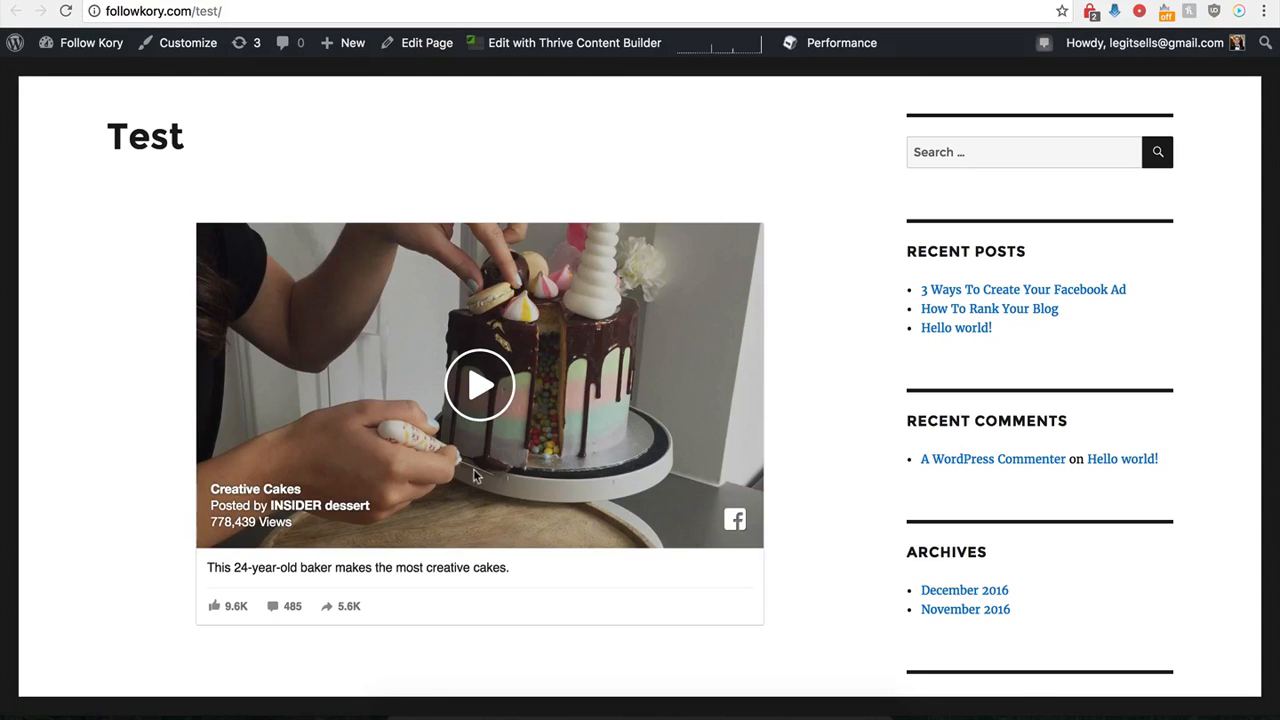
pyautogui.scroll(-1, 185, 585)
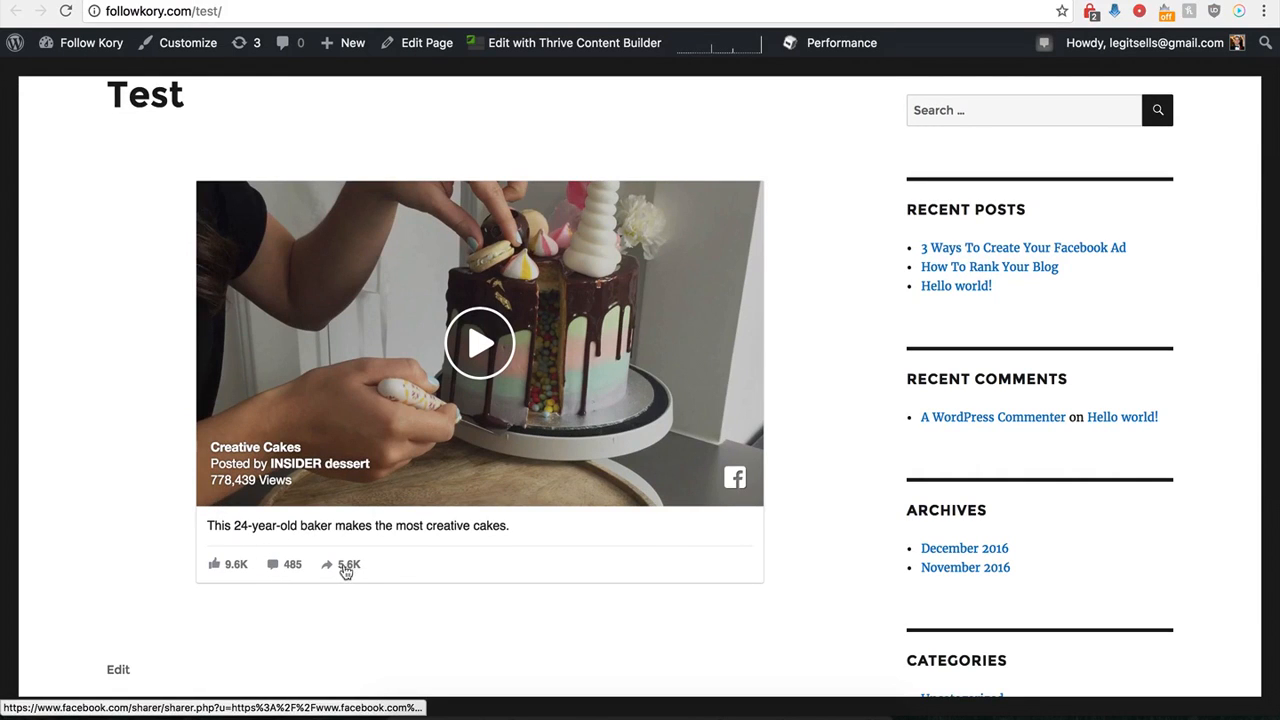
# Step: Open the embedded post's comments on Facebook, close that page and return to the GraphPlayer player list
pyautogui.click(274, 568)
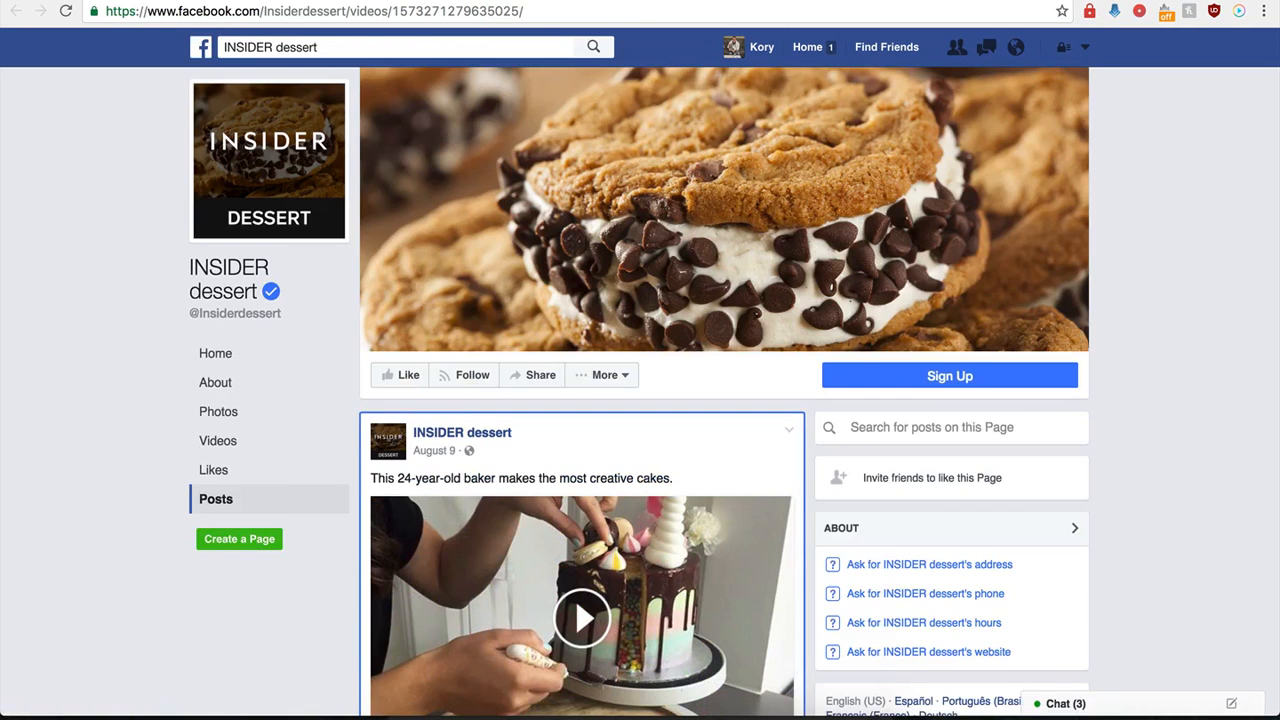
pyautogui.hotkey('ctrl', 'w')
pyautogui.hotkey('ctrl', 'w')
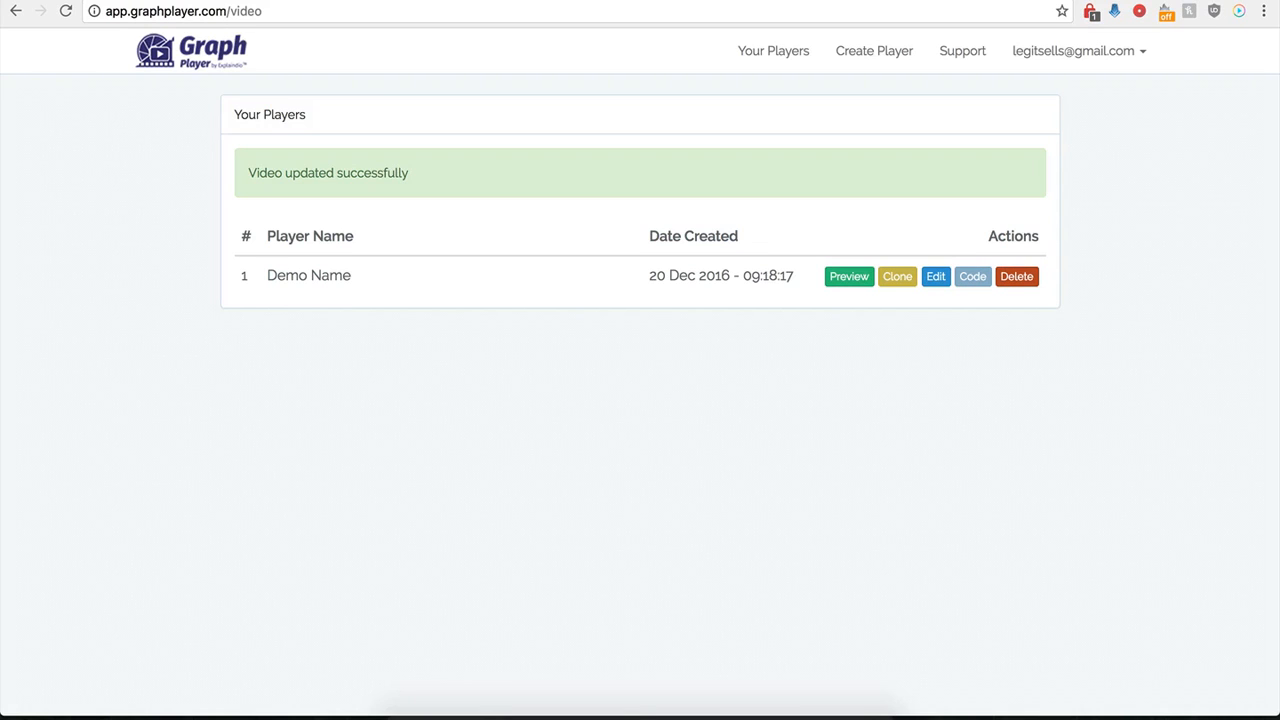
# Step: Reopen the Demo Name player's settings and turn on custom HTML below the video
pyautogui.click(938, 284)
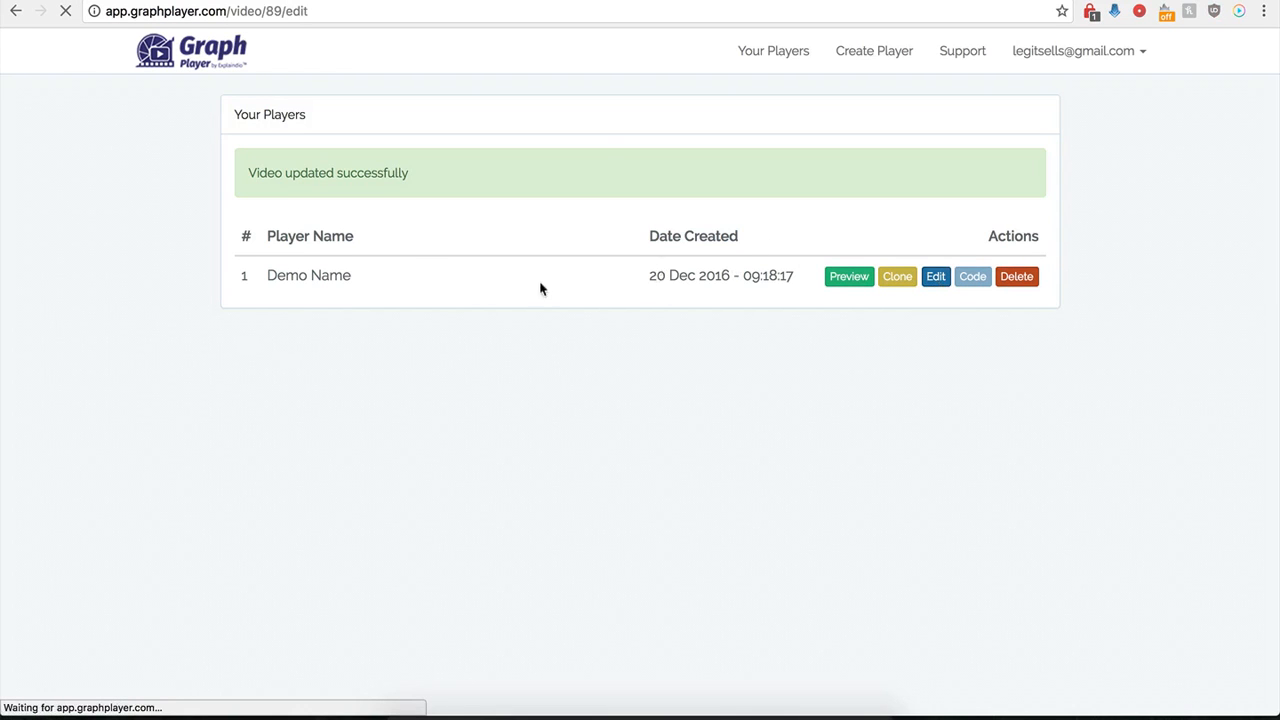
pyautogui.scroll(-5, 654, 556)
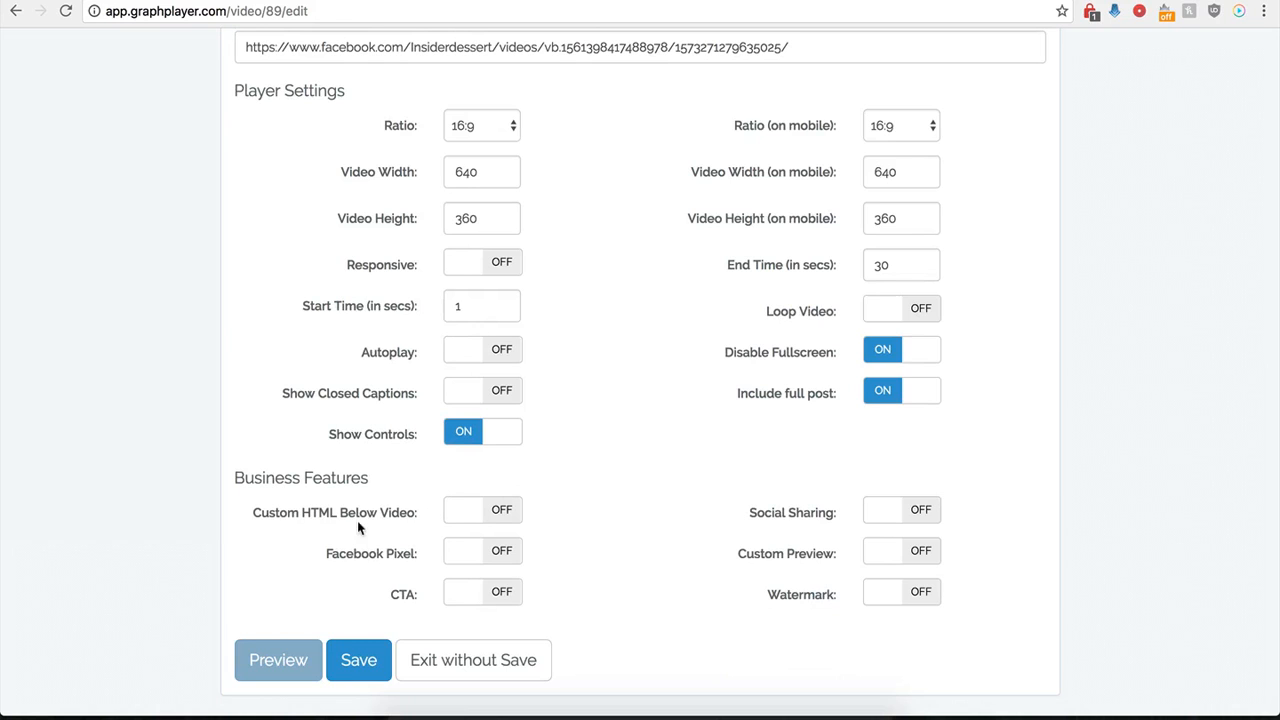
pyautogui.click(501, 510)
pyautogui.scroll(-3, 545, 555)
pyautogui.click(471, 394)
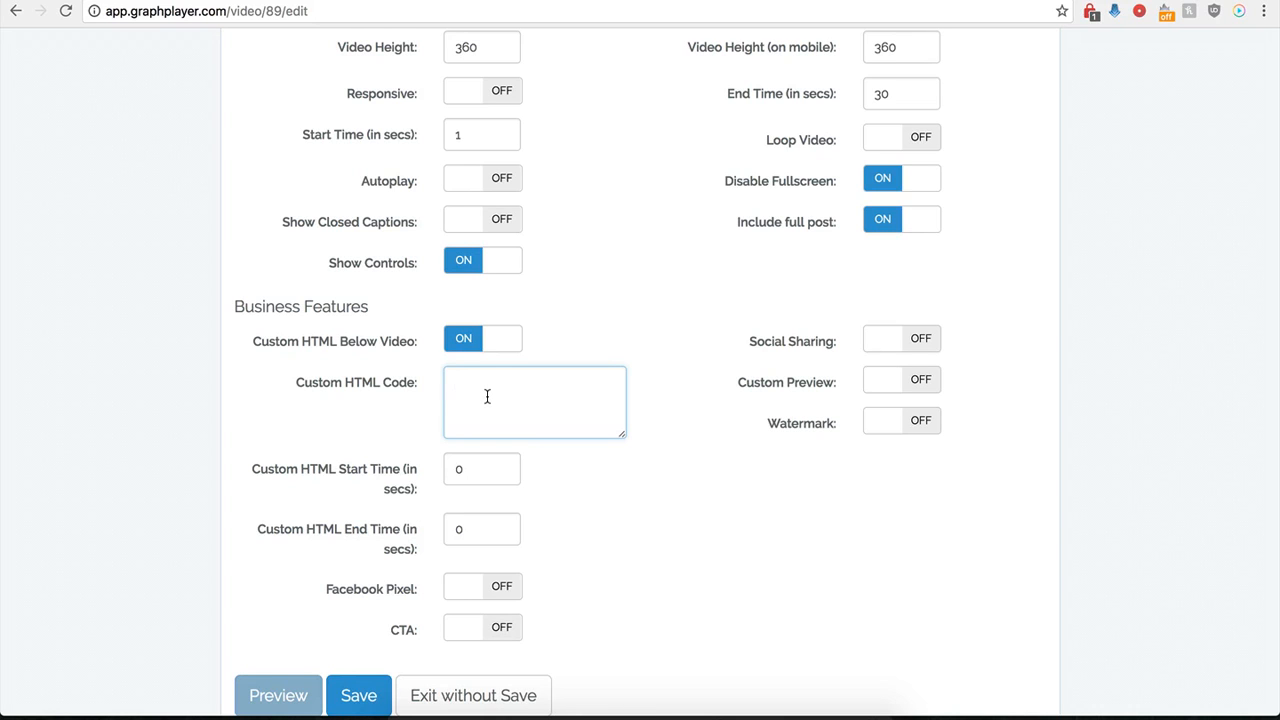
pyautogui.click(474, 476)
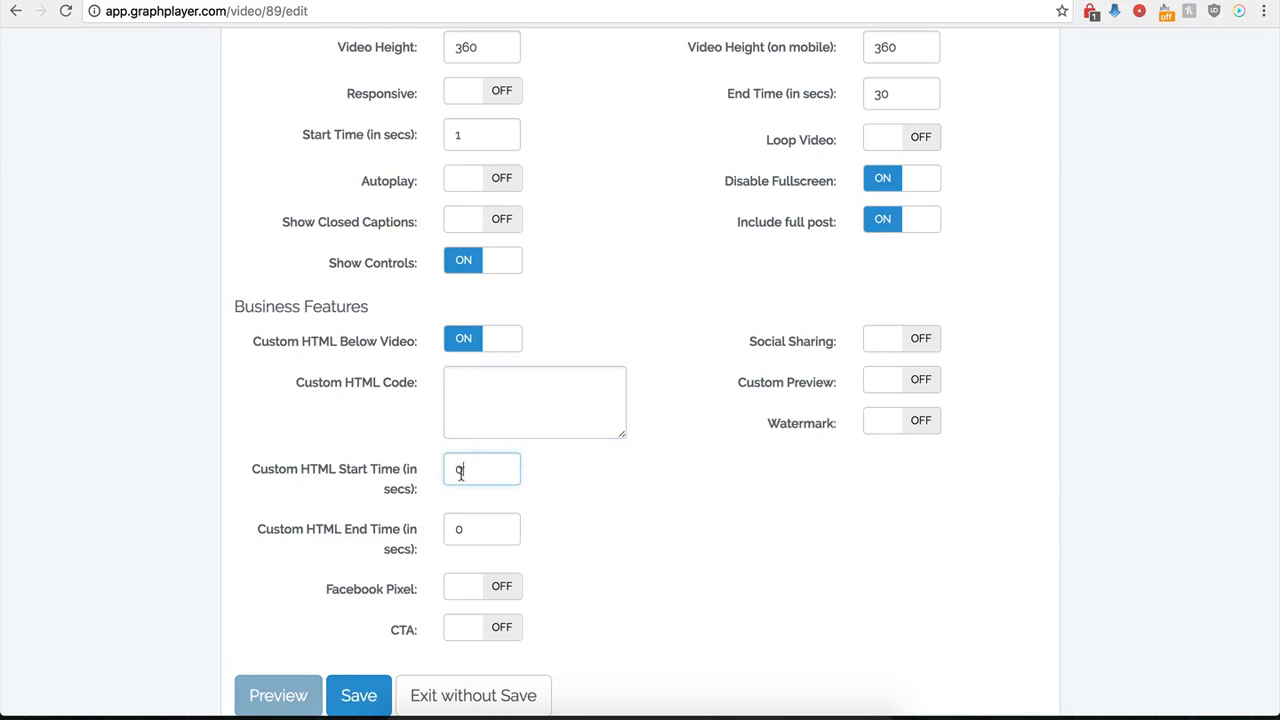
pyautogui.doubleClick(461, 470)
pyautogui.click(455, 529)
pyautogui.click(472, 477)
pyautogui.click(497, 398)
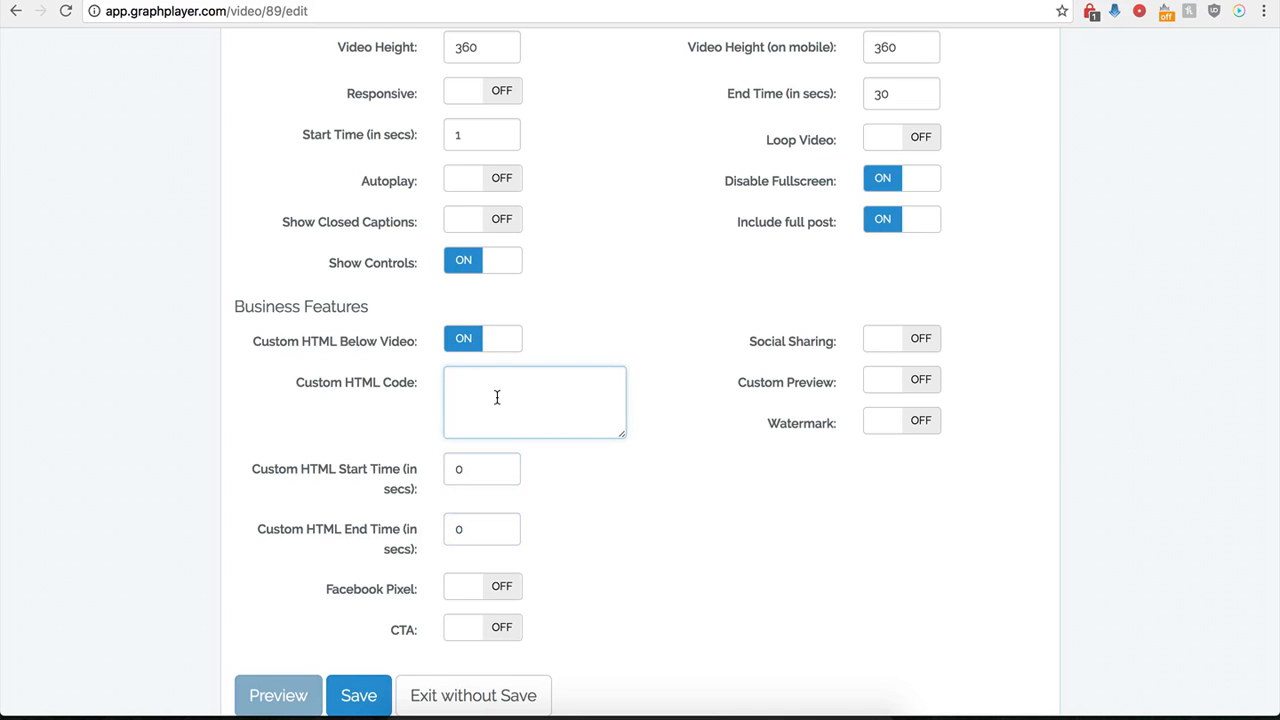
# Step: Set the custom HTML start time to 120 seconds
pyautogui.scroll(3, 497, 398)
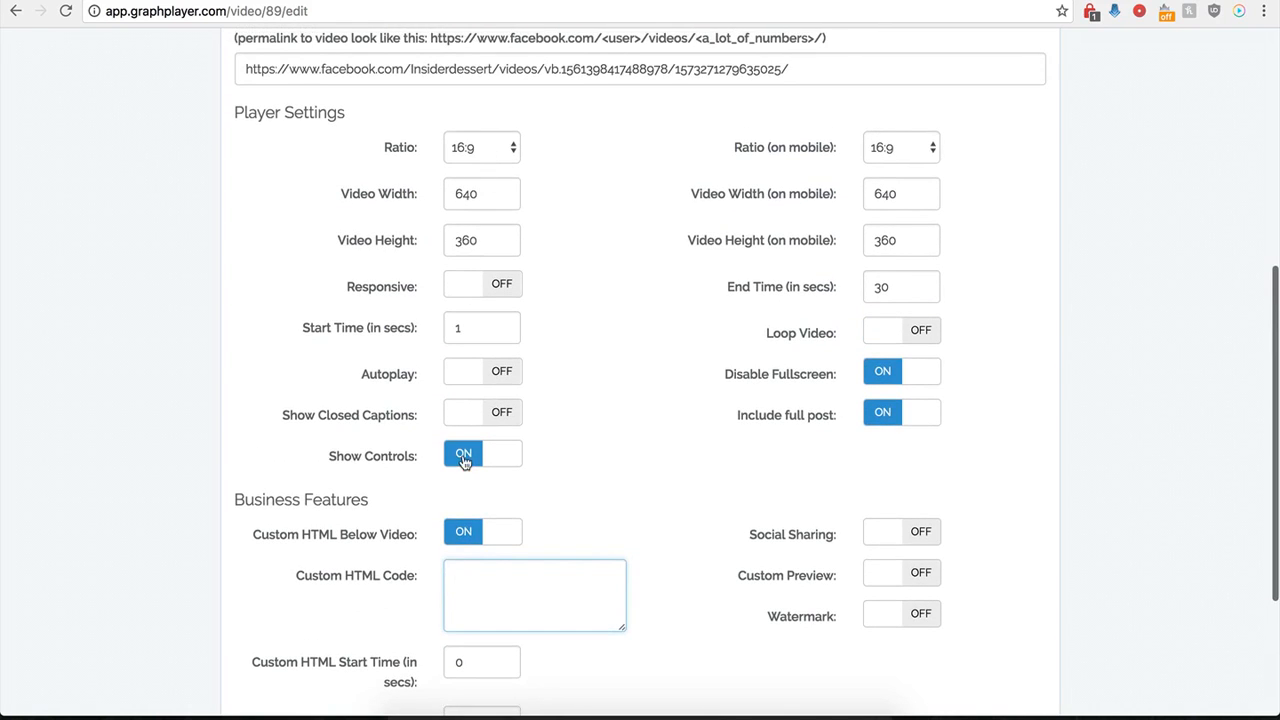
pyautogui.scroll(-2, 463, 458)
pyautogui.scroll(-1, 489, 477)
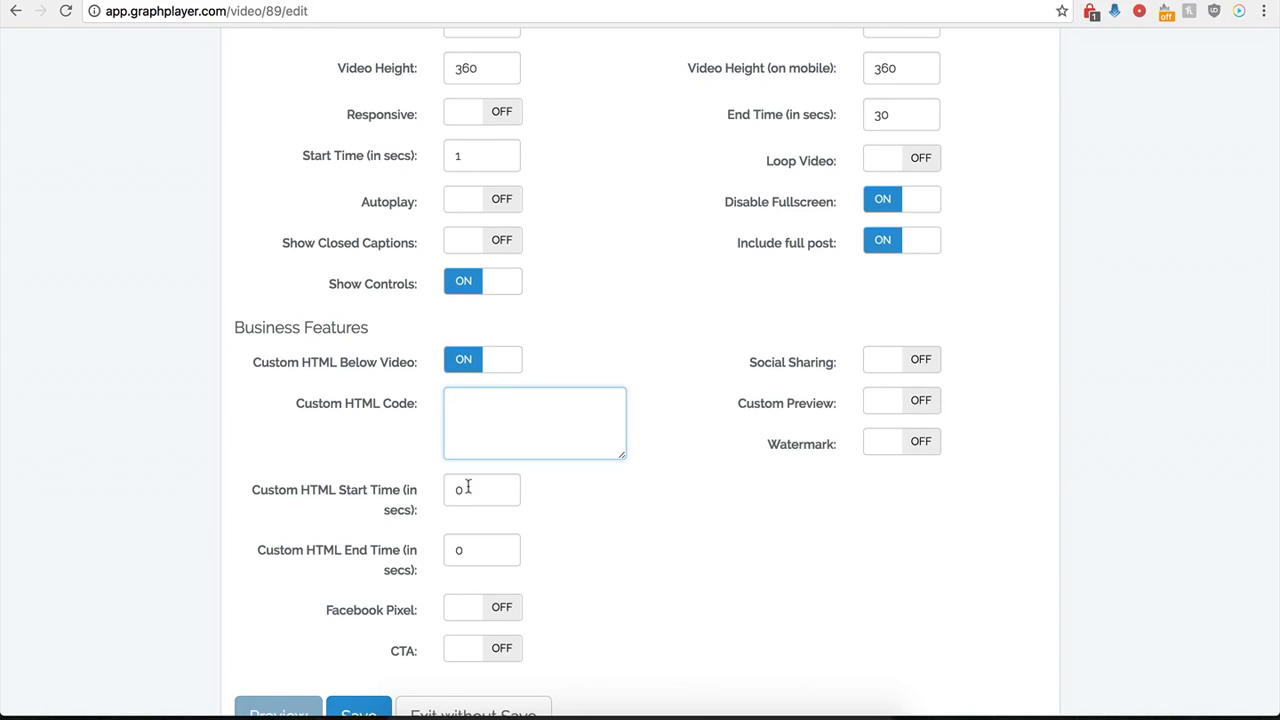
pyautogui.moveTo(491, 489); pyautogui.dragTo(447, 490)
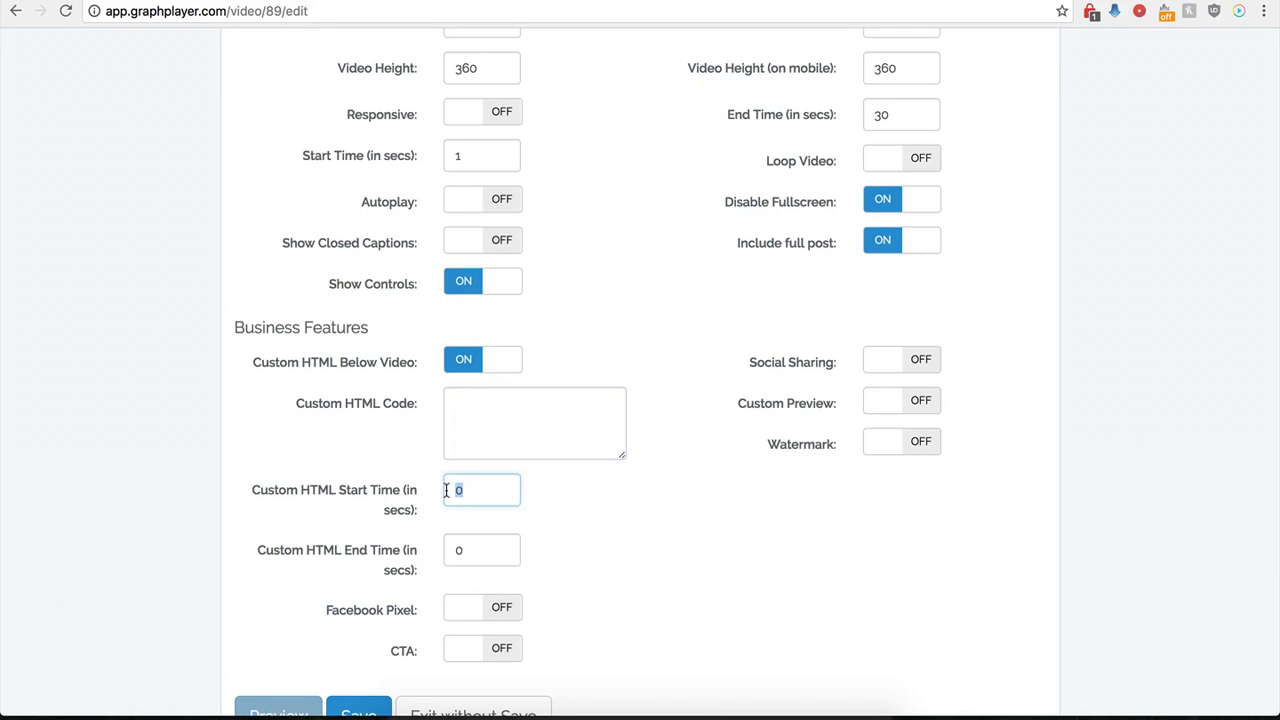
pyautogui.write('12')
pyautogui.click(477, 412)
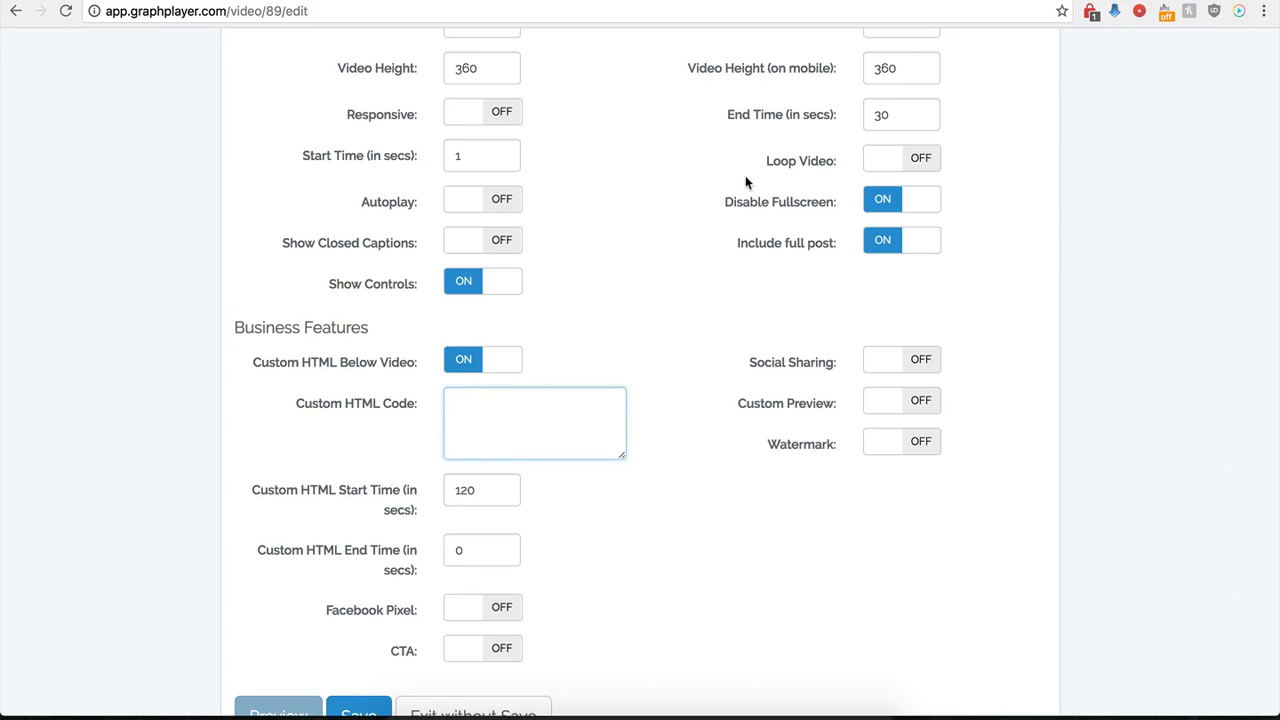
pyautogui.scroll(-1, 567, 415)
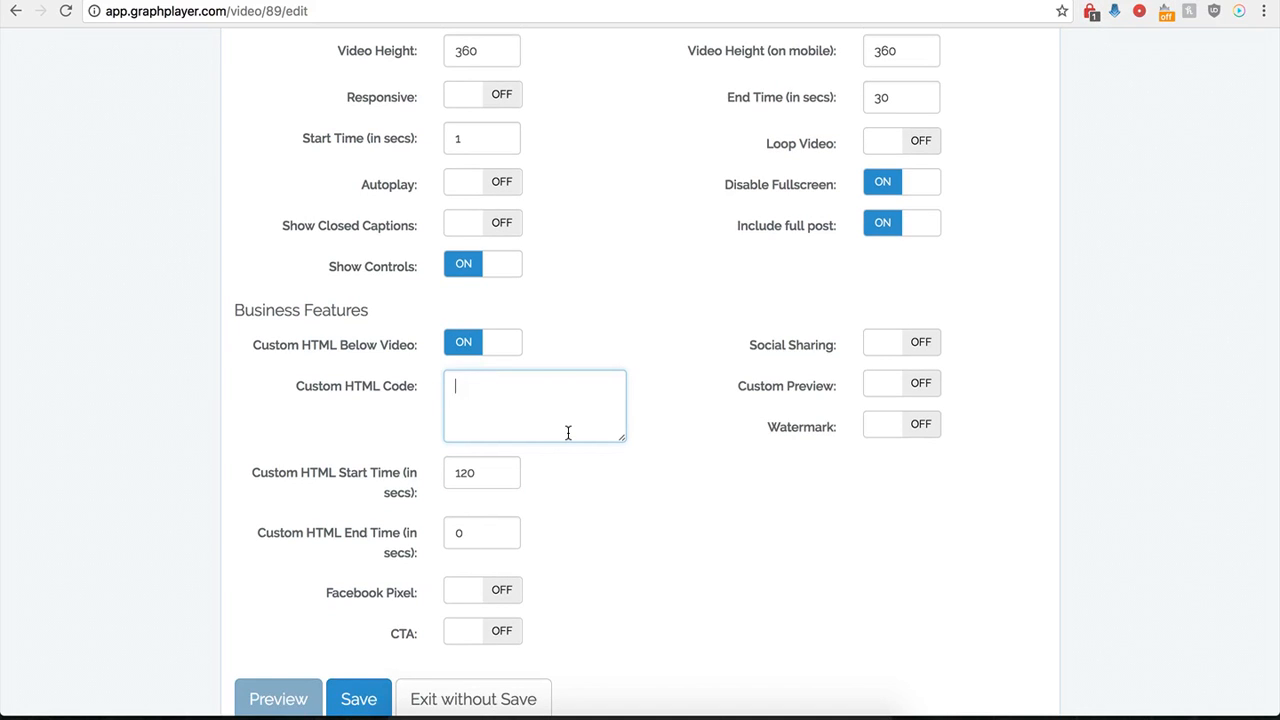
pyautogui.write('<center><img src="http://kompozer-tutorial.com/BootGifts/Buttons/Buy%20Now%20Buttons/buy-now-button-16.png"></center>')
pyautogui.moveTo(622, 440); pyautogui.dragTo(665, 500)
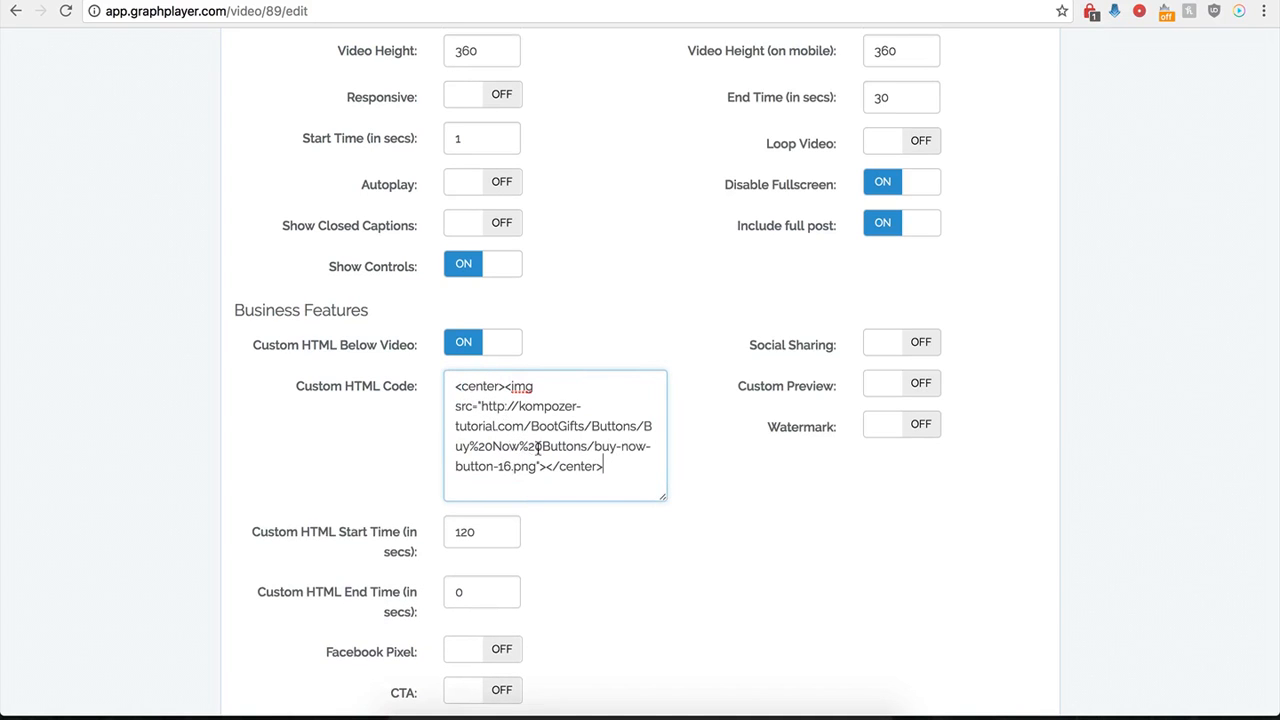
pyautogui.click(486, 508)
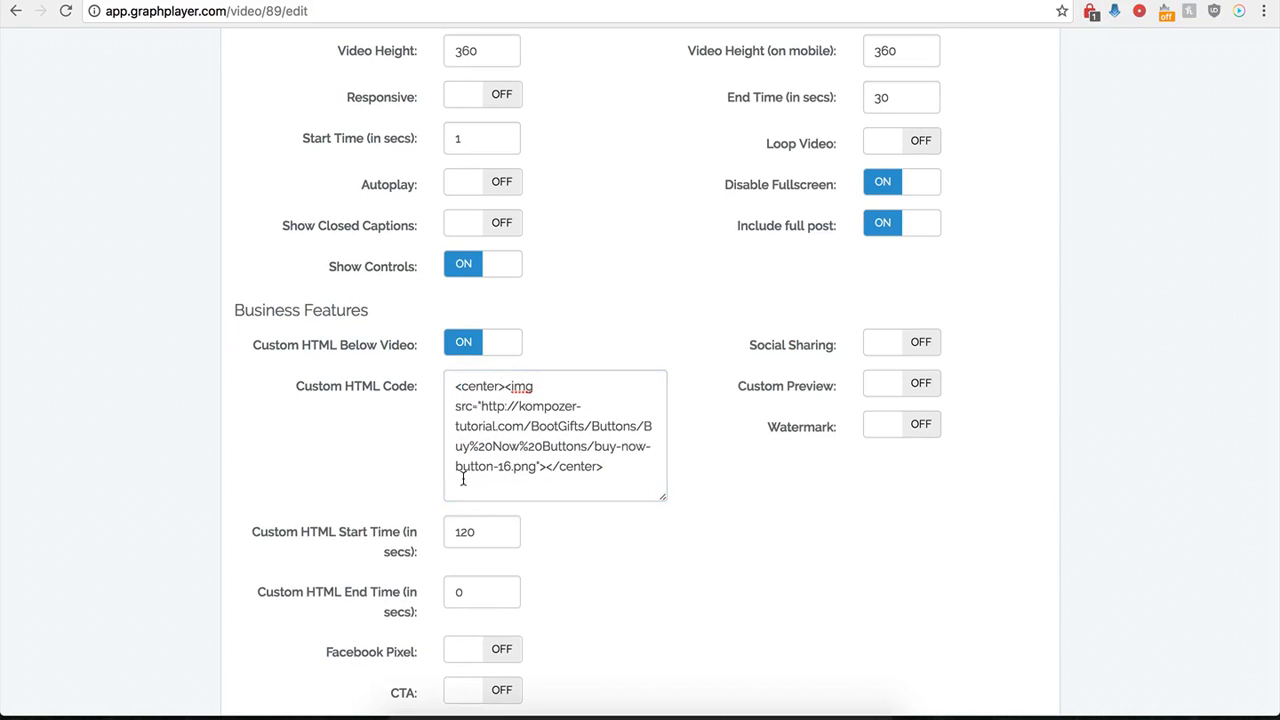
# Step: Set the custom HTML start time to 0 seconds and save the player
pyautogui.moveTo(478, 532); pyautogui.dragTo(446, 532)
pyautogui.write('0')
pyautogui.click(597, 594)
pyautogui.click(361, 661)
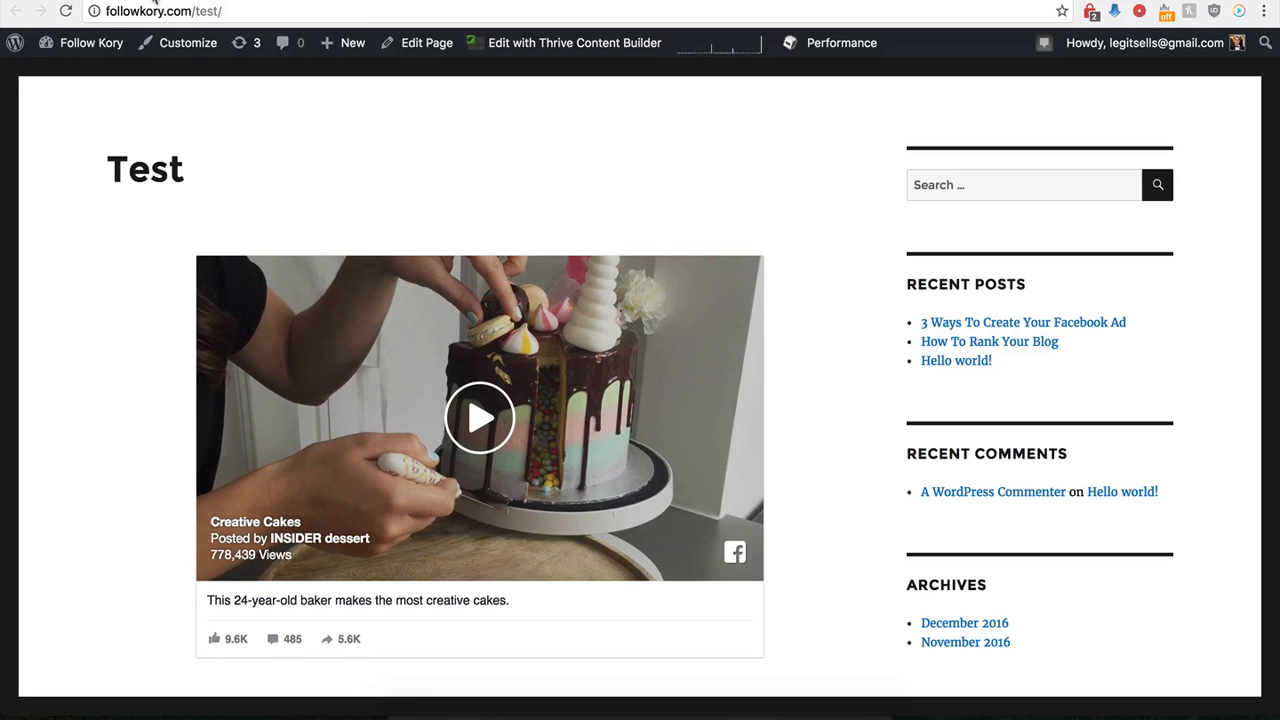
# Step: Reload the published WordPress Test page and examine the custom HTML content below the embedded video
pyautogui.click(65, 11)
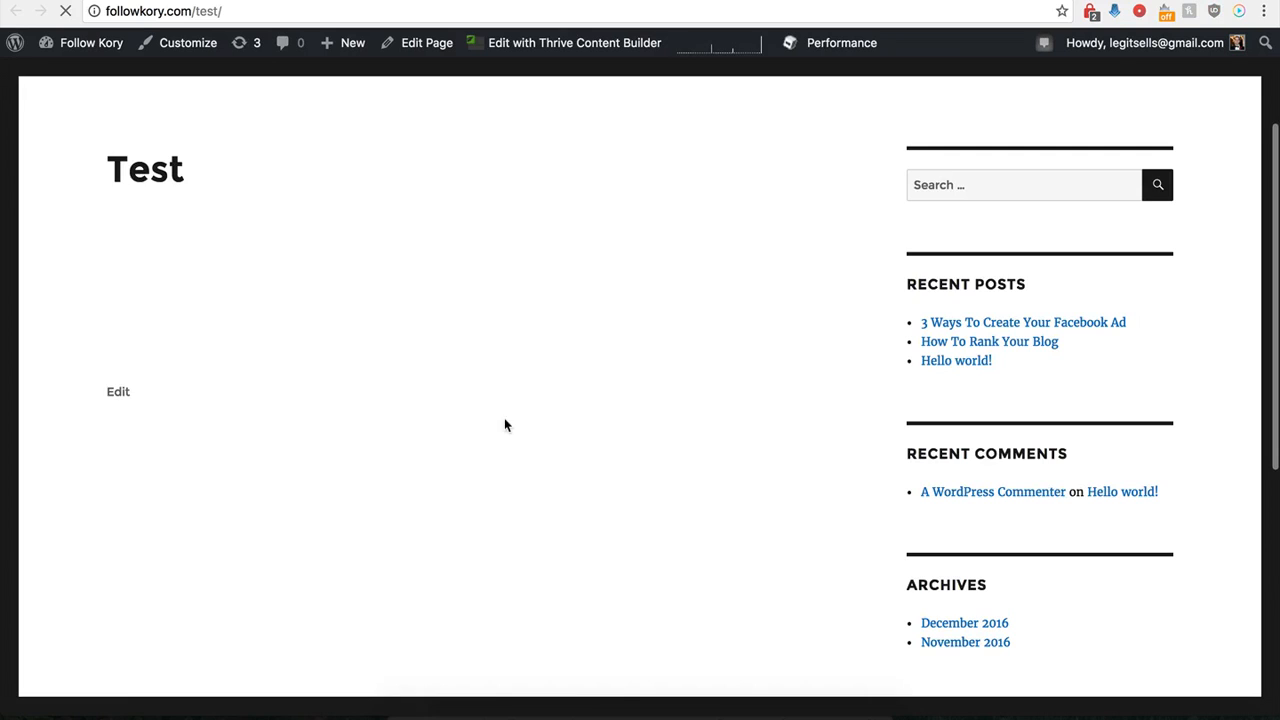
pyautogui.scroll(-2, 457, 450)
pyautogui.scroll(-3, 457, 450)
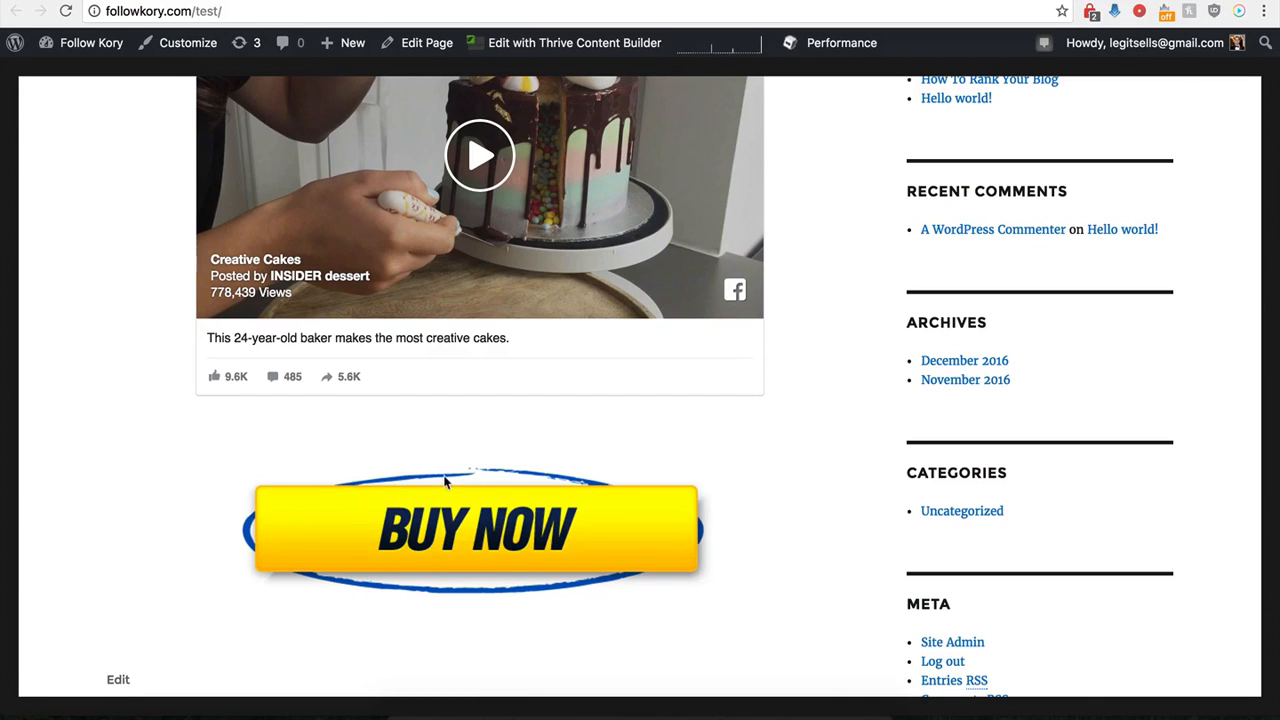
# Step: Return to GraphPlayer, reopen the Demo Name player's settings and turn off Custom HTML Below Video
pyautogui.scroll(2, 444, 476)
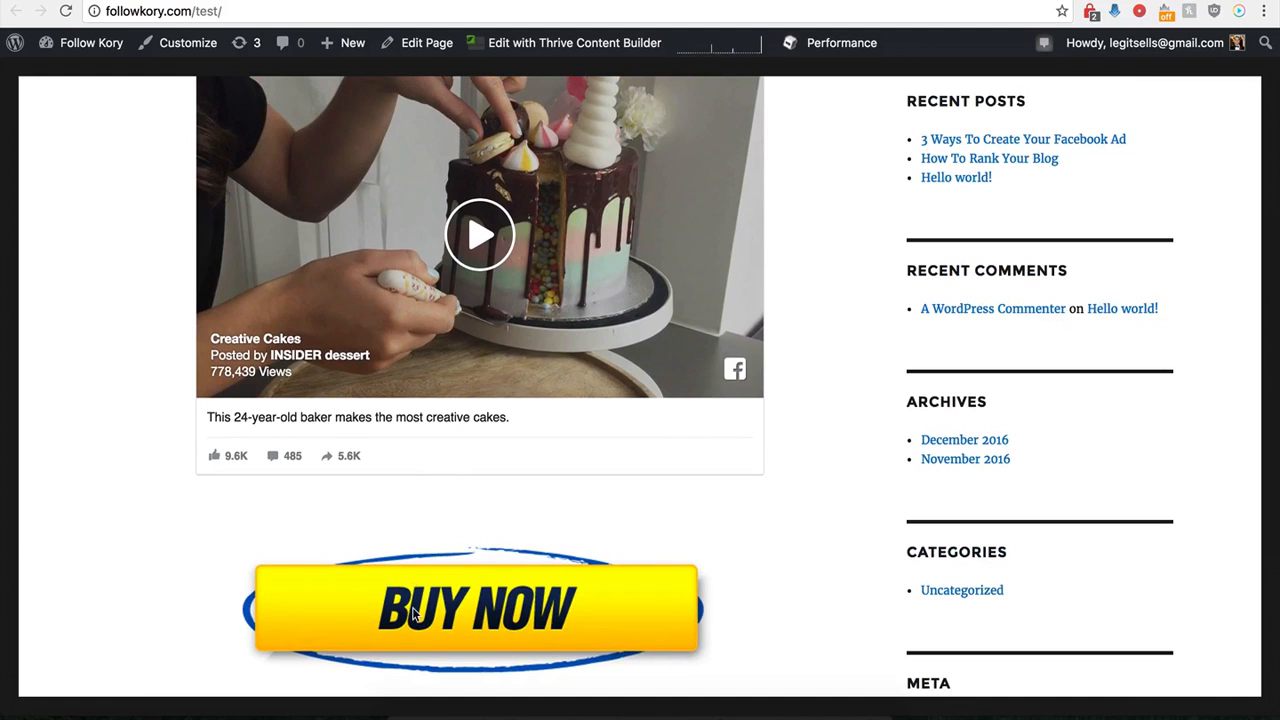
pyautogui.scroll(2, 436, 563)
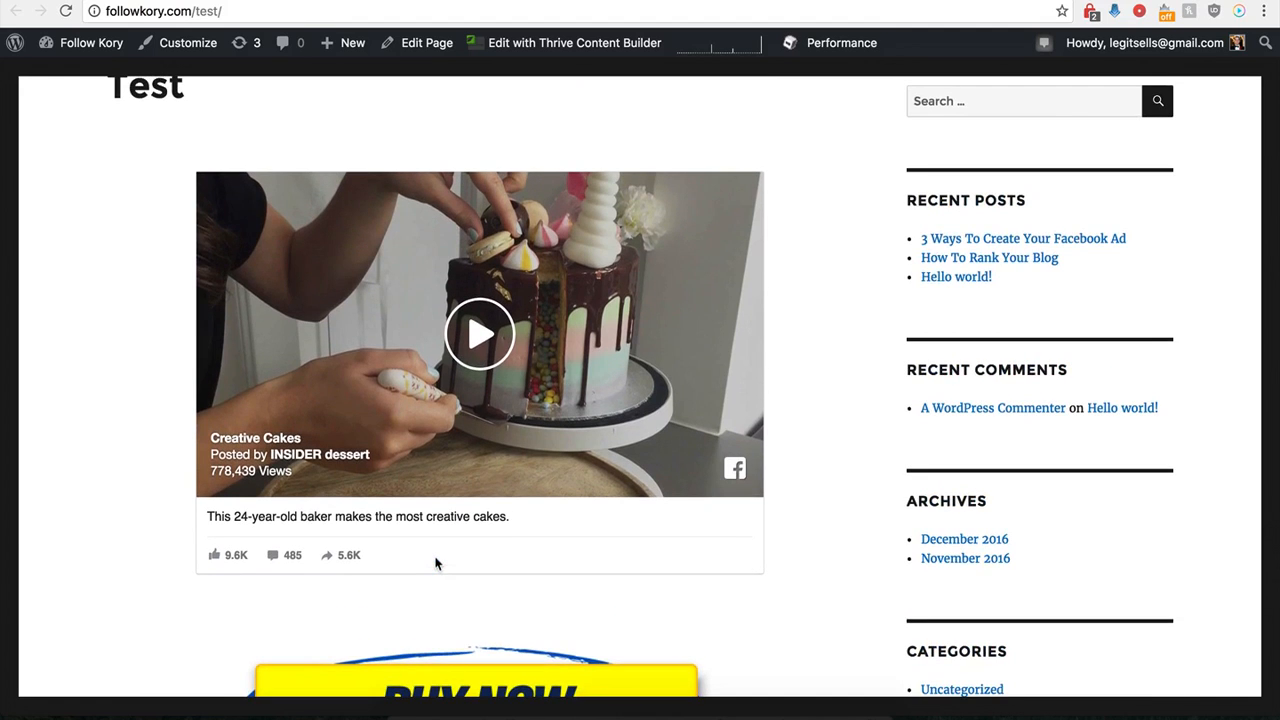
pyautogui.scroll(-1, 435, 563)
pyautogui.scroll(3, 435, 563)
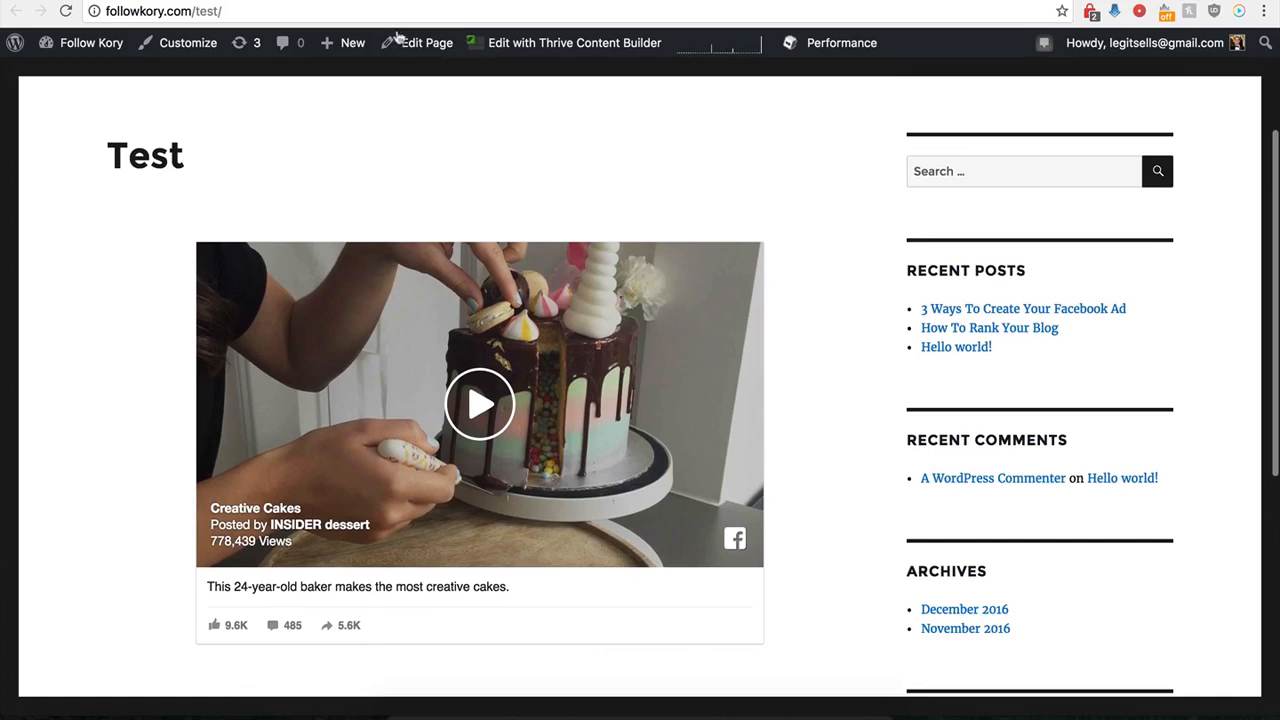
pyautogui.hotkey('ctrl', 'Tab')
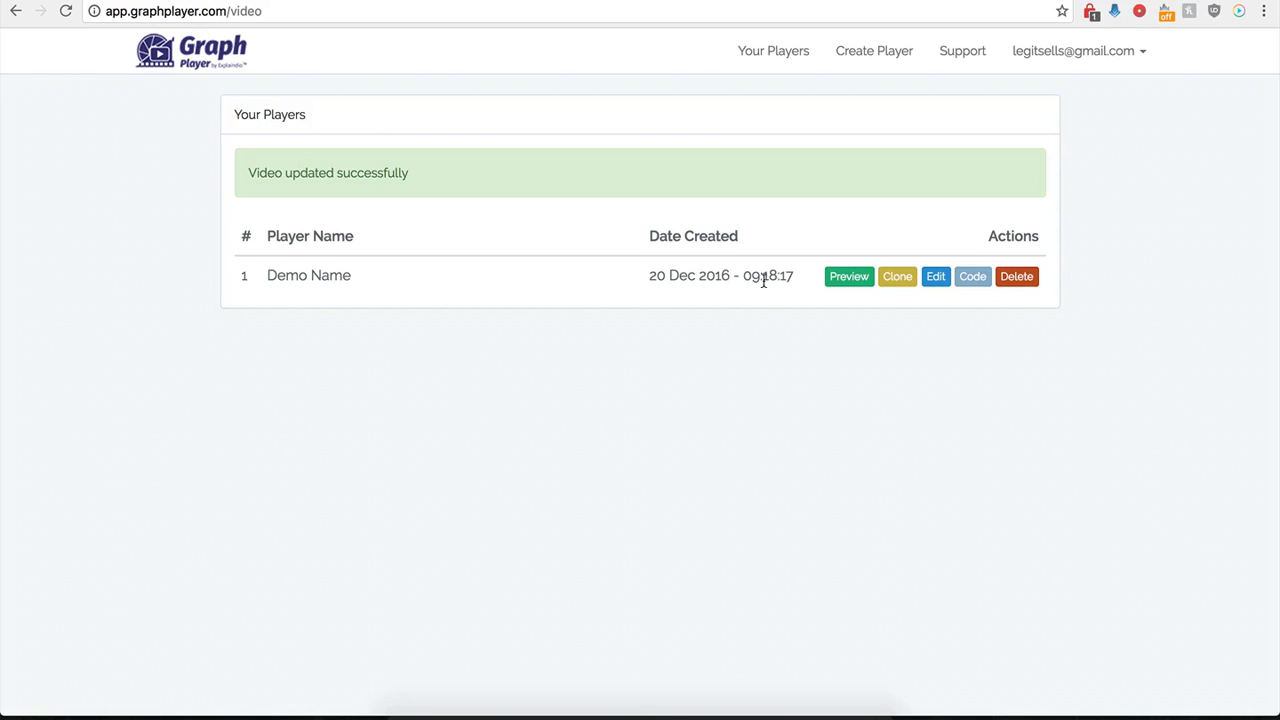
pyautogui.click(930, 282)
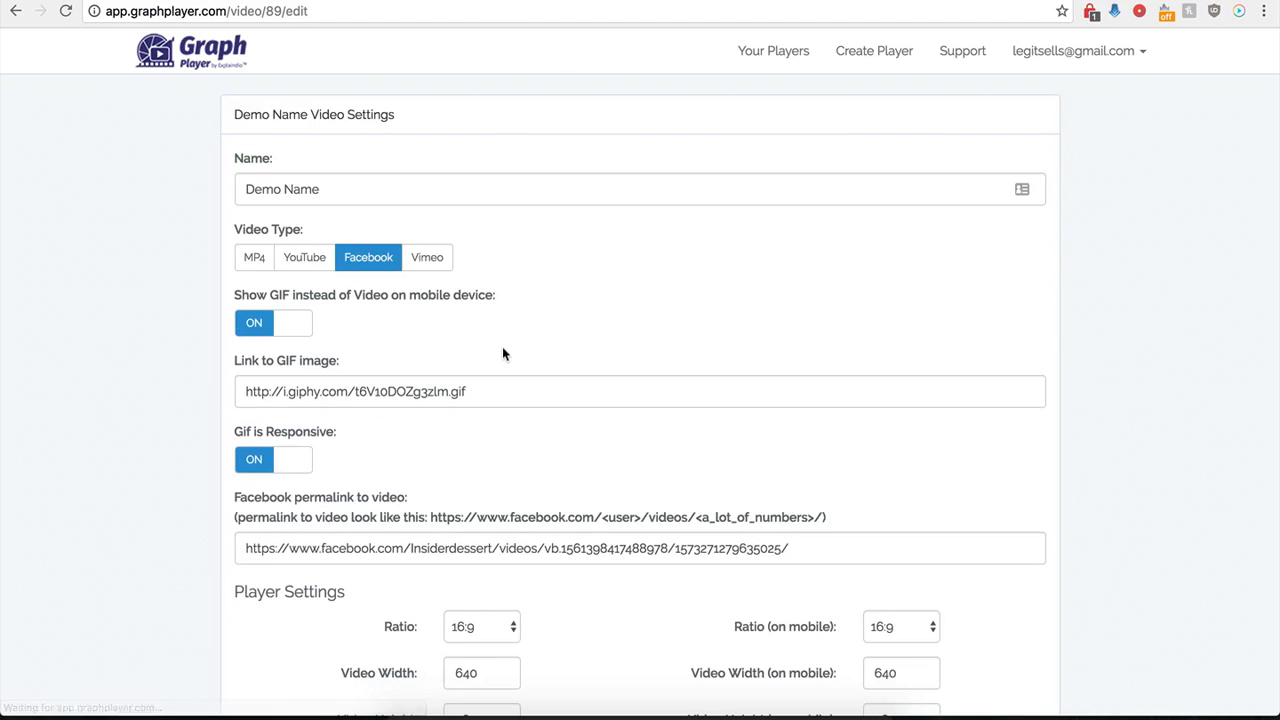
pyautogui.scroll(-6, 226, 537)
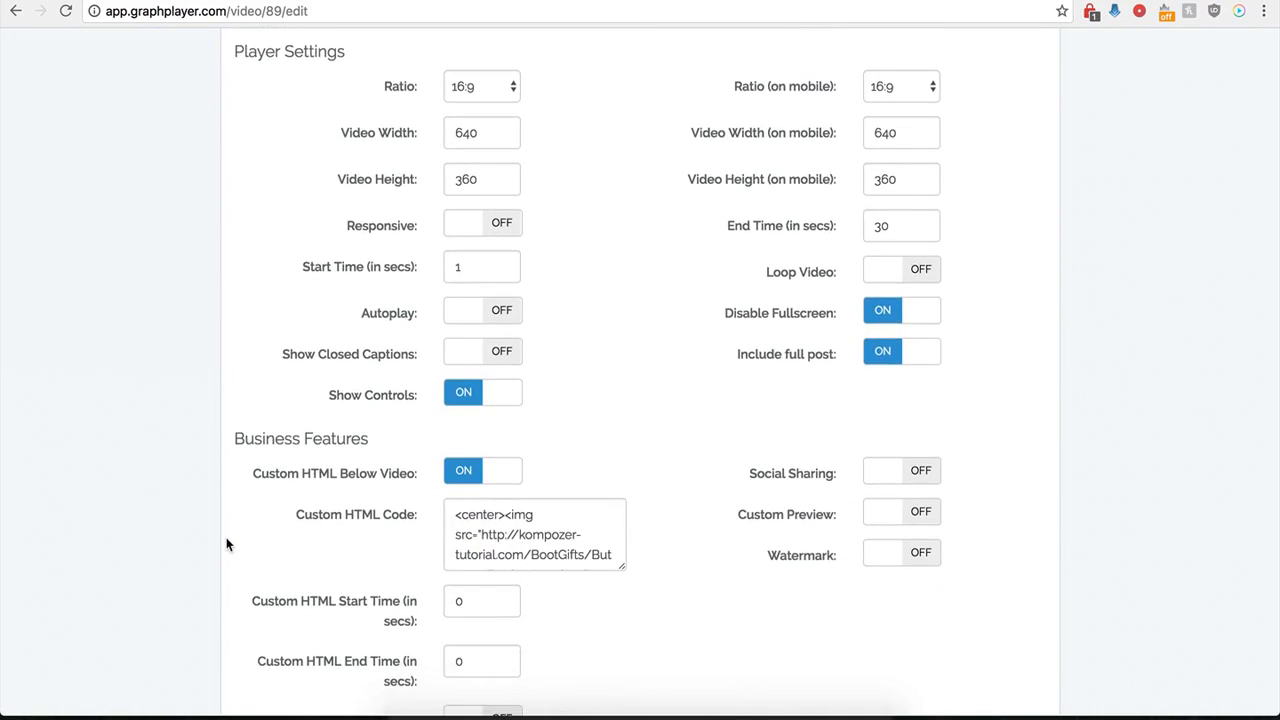
pyautogui.scroll(-1, 228, 528)
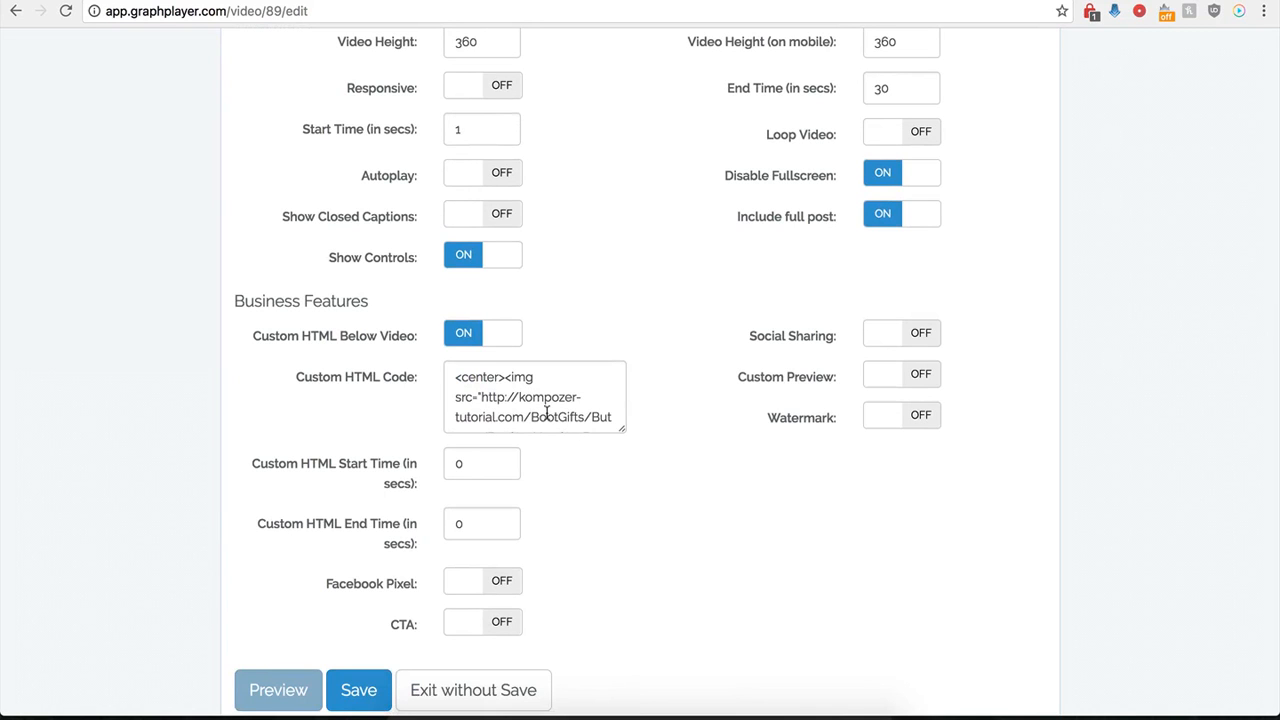
pyautogui.click(459, 334)
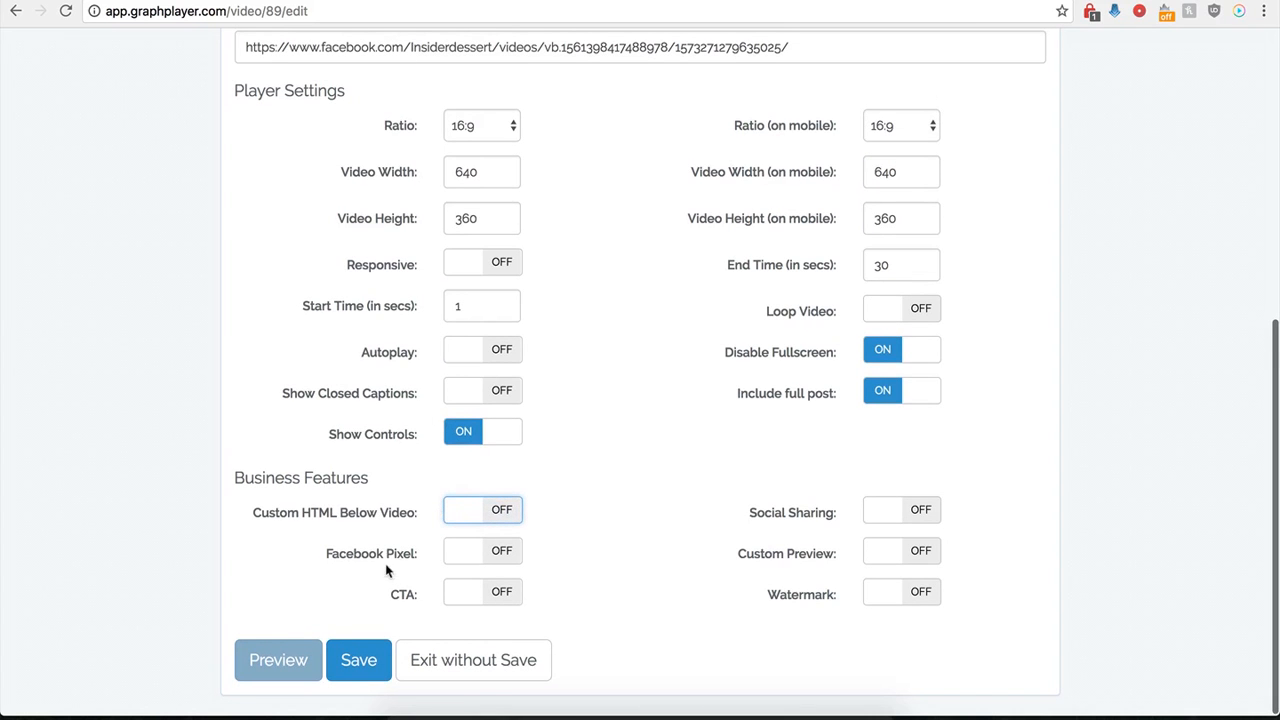
# Step: Turn on Facebook Pixel to inspect its code and timing fields, and turn it back off
pyautogui.click(503, 557)
pyautogui.scroll(-2, 440, 575)
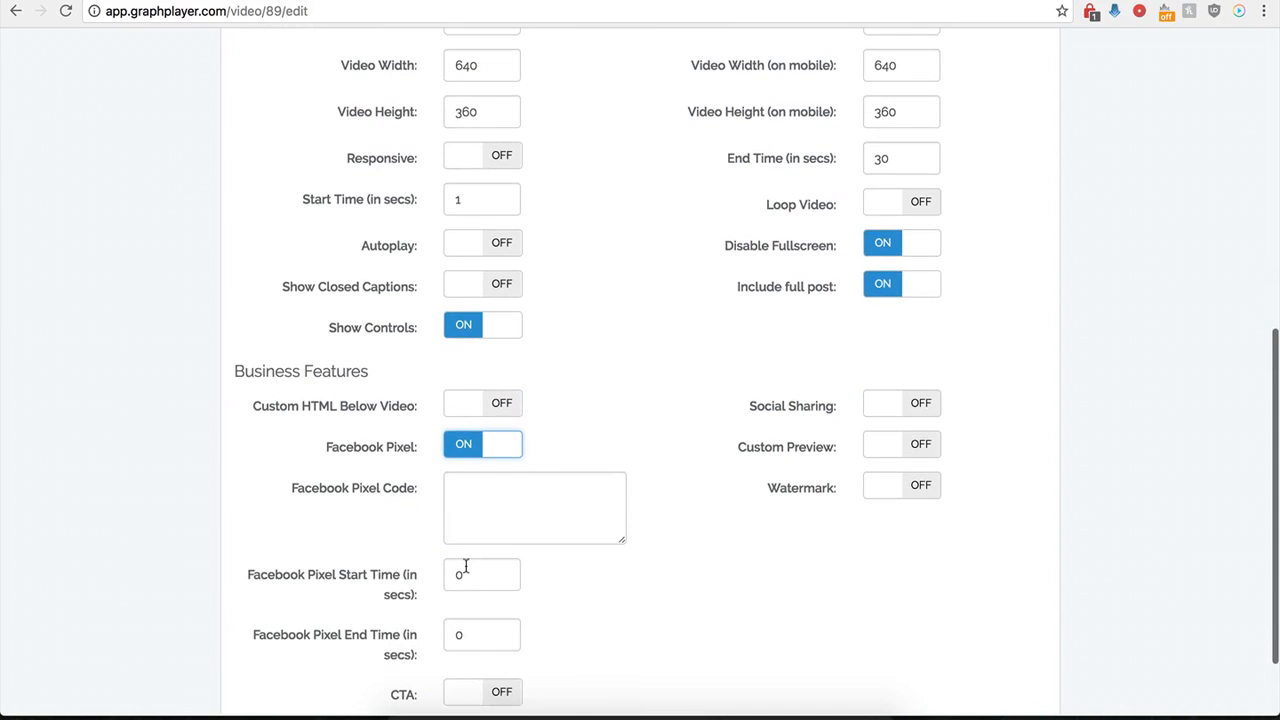
pyautogui.scroll(-1, 476, 521)
pyautogui.click(499, 463)
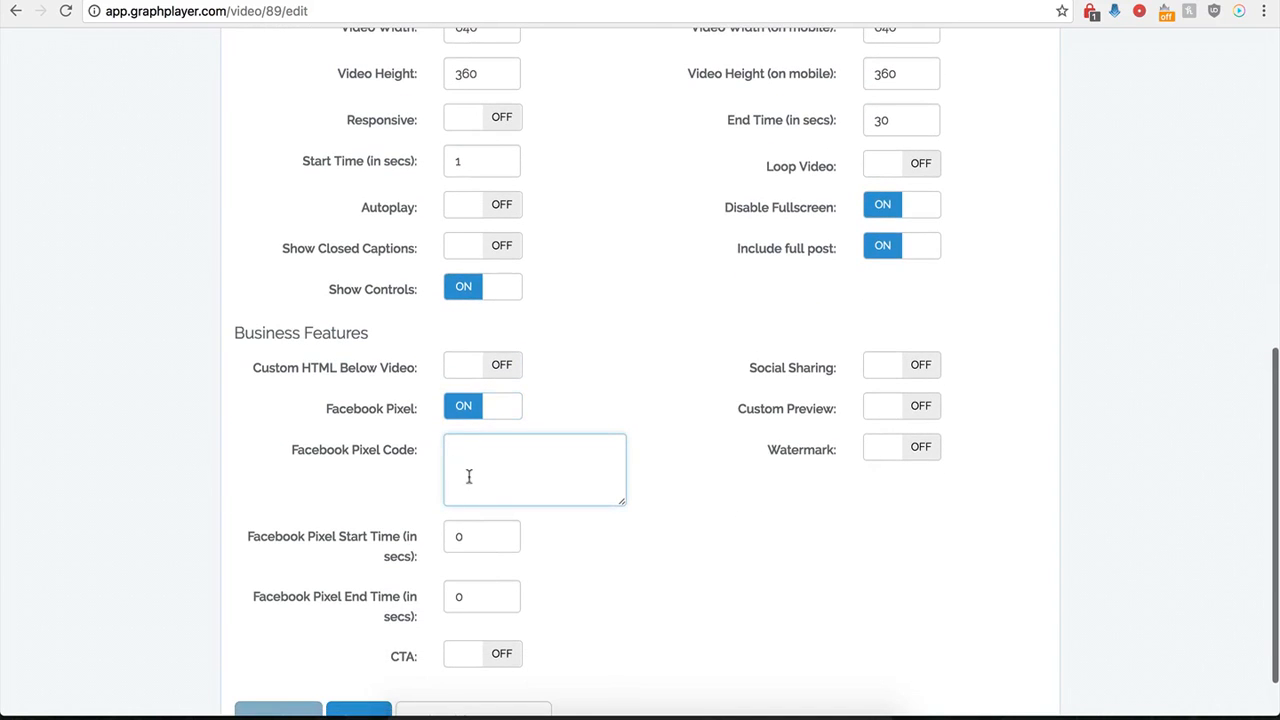
pyautogui.click(463, 410)
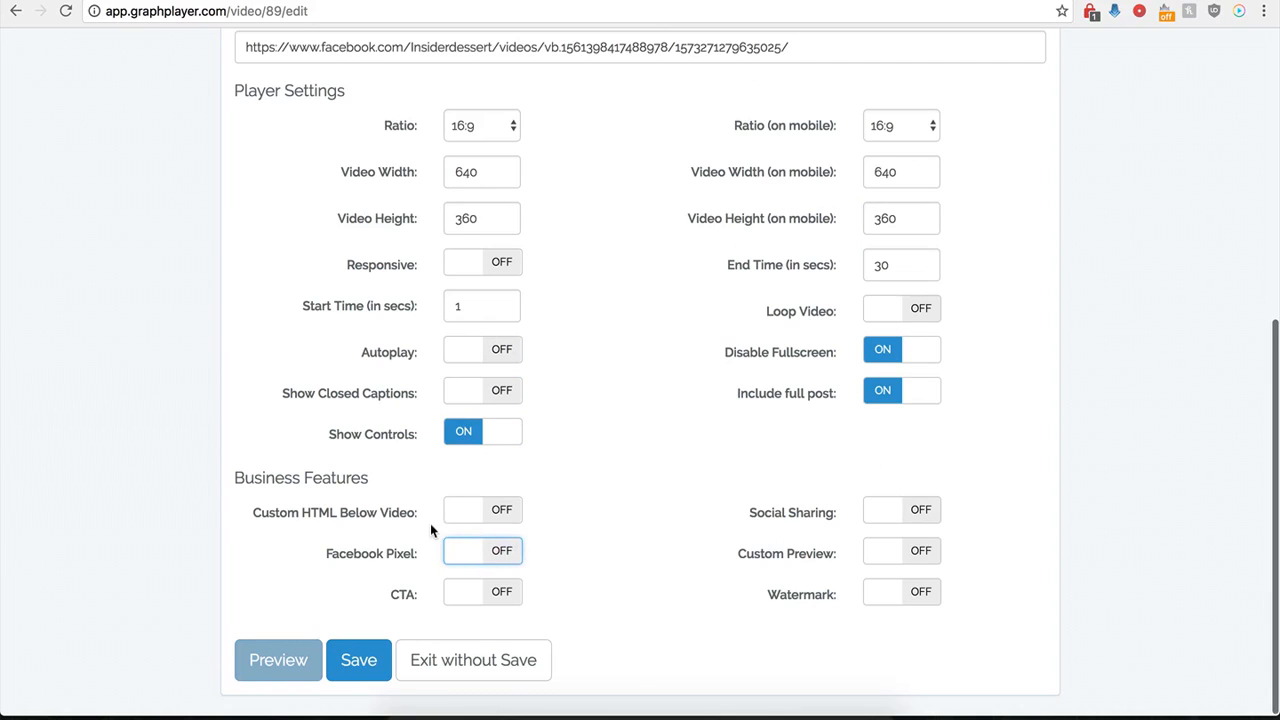
# Step: Turn on the CTA and paste the kompozer-tutorial.com Buy Now button address as its image URL
pyautogui.click(503, 595)
pyautogui.scroll(-5, 577, 627)
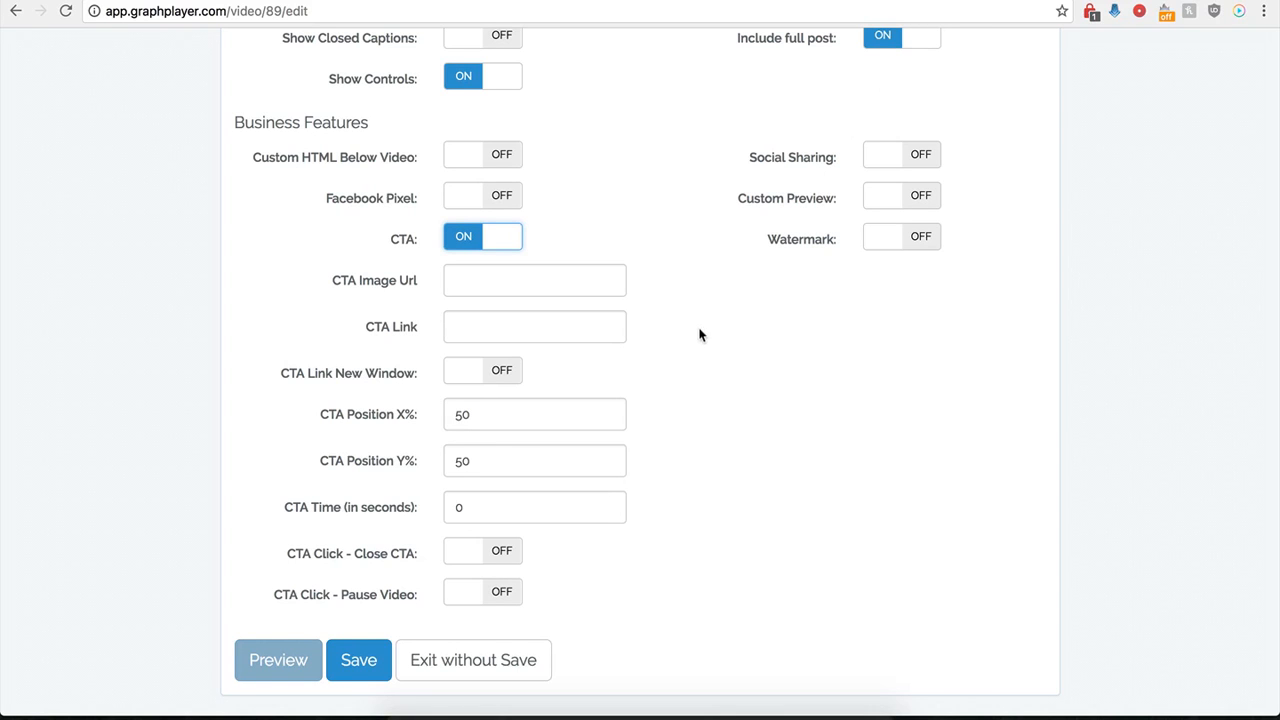
pyautogui.click(542, 280)
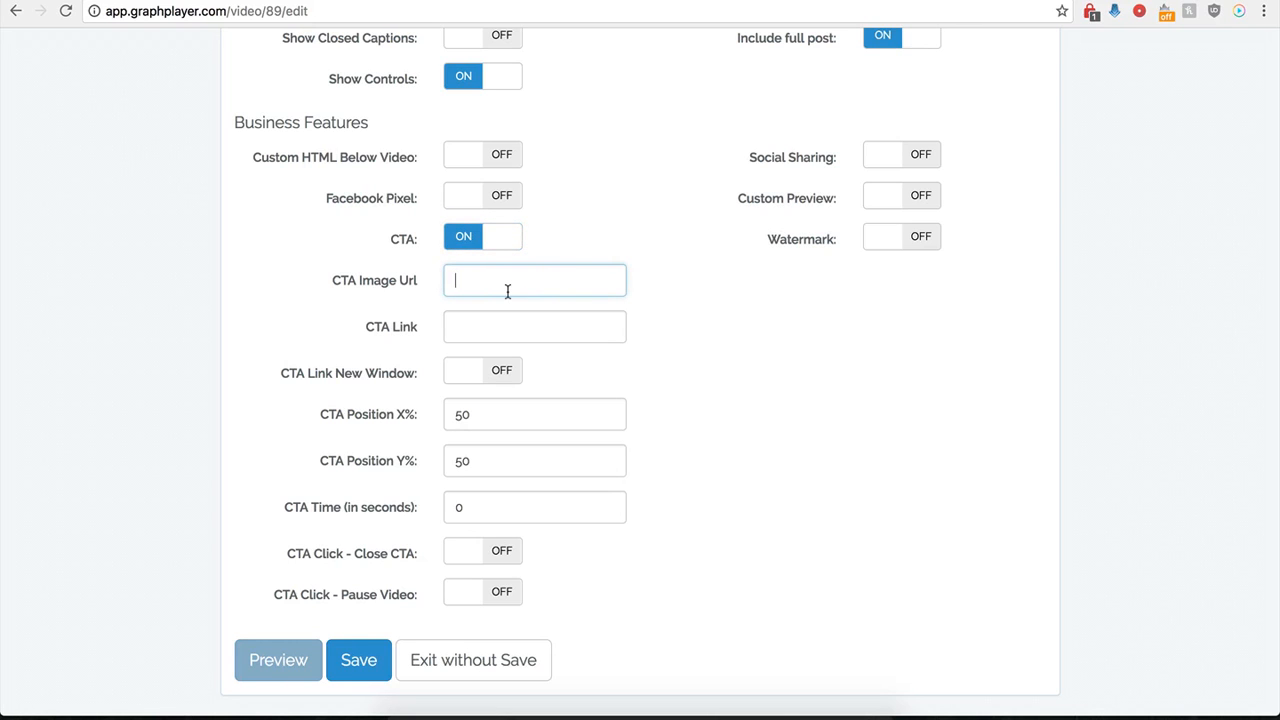
pyautogui.press('super+v')
pyautogui.click(468, 330)
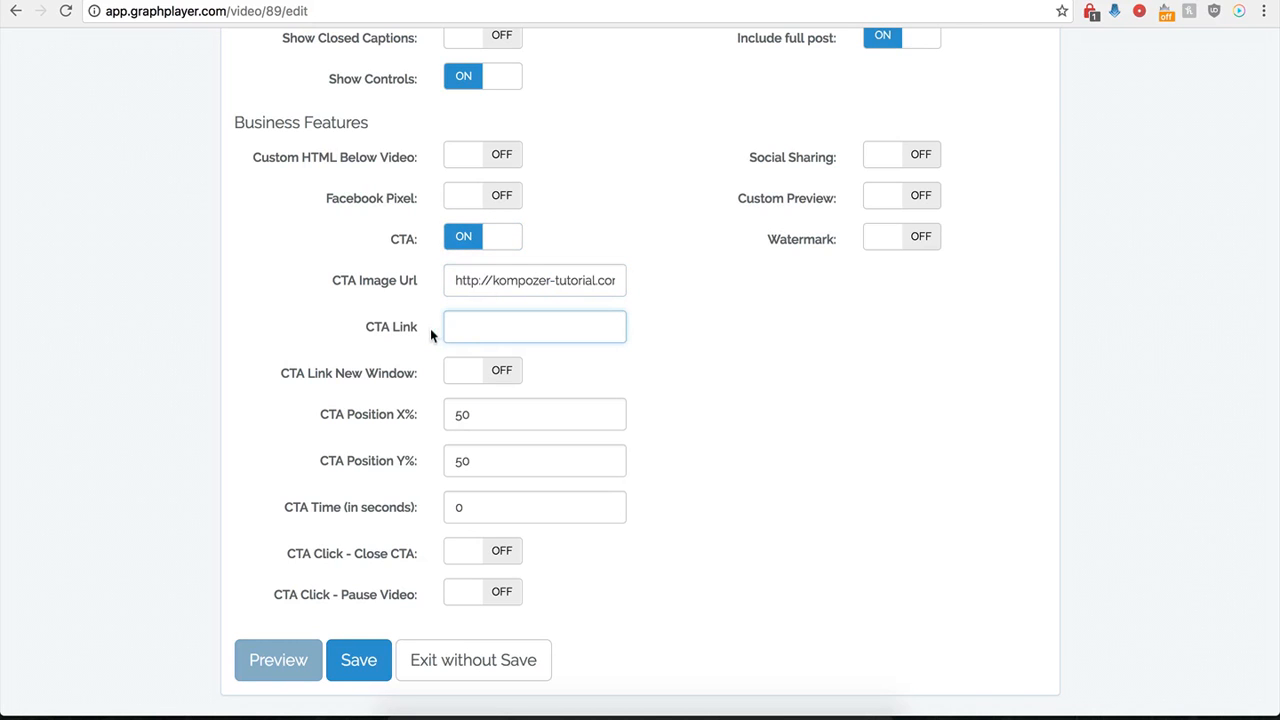
pyautogui.click(475, 329)
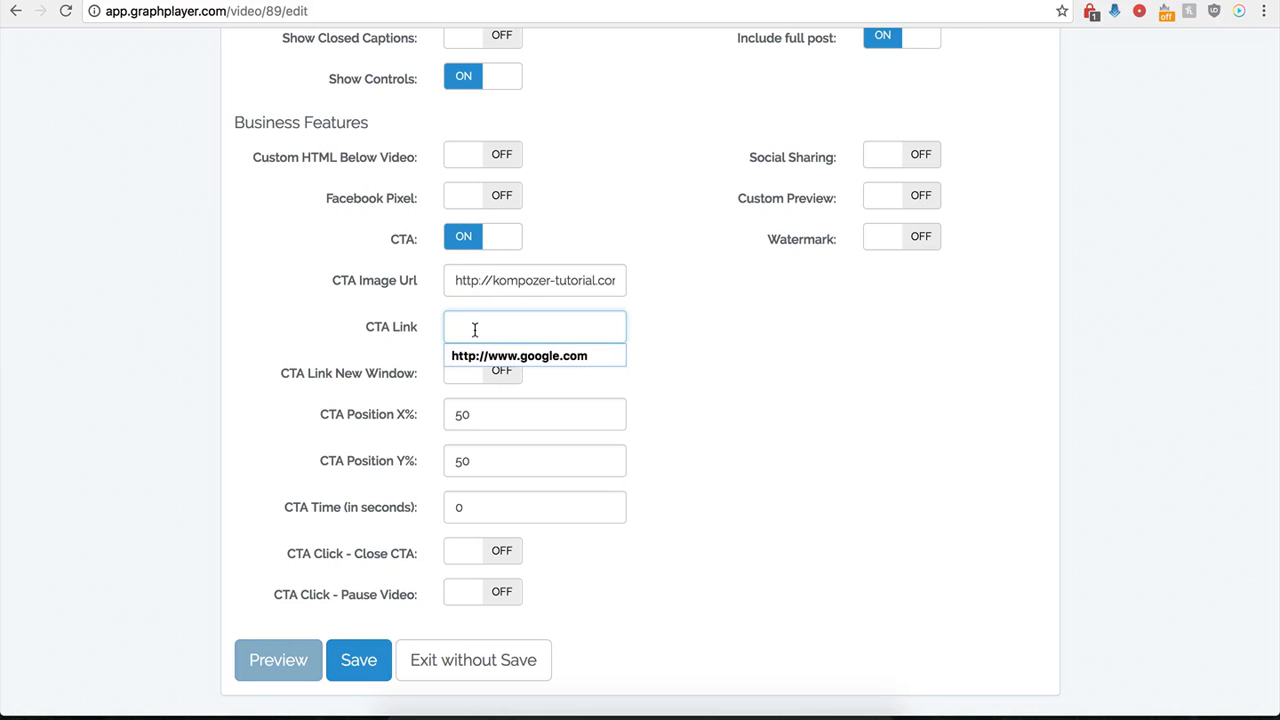
pyautogui.click(519, 356)
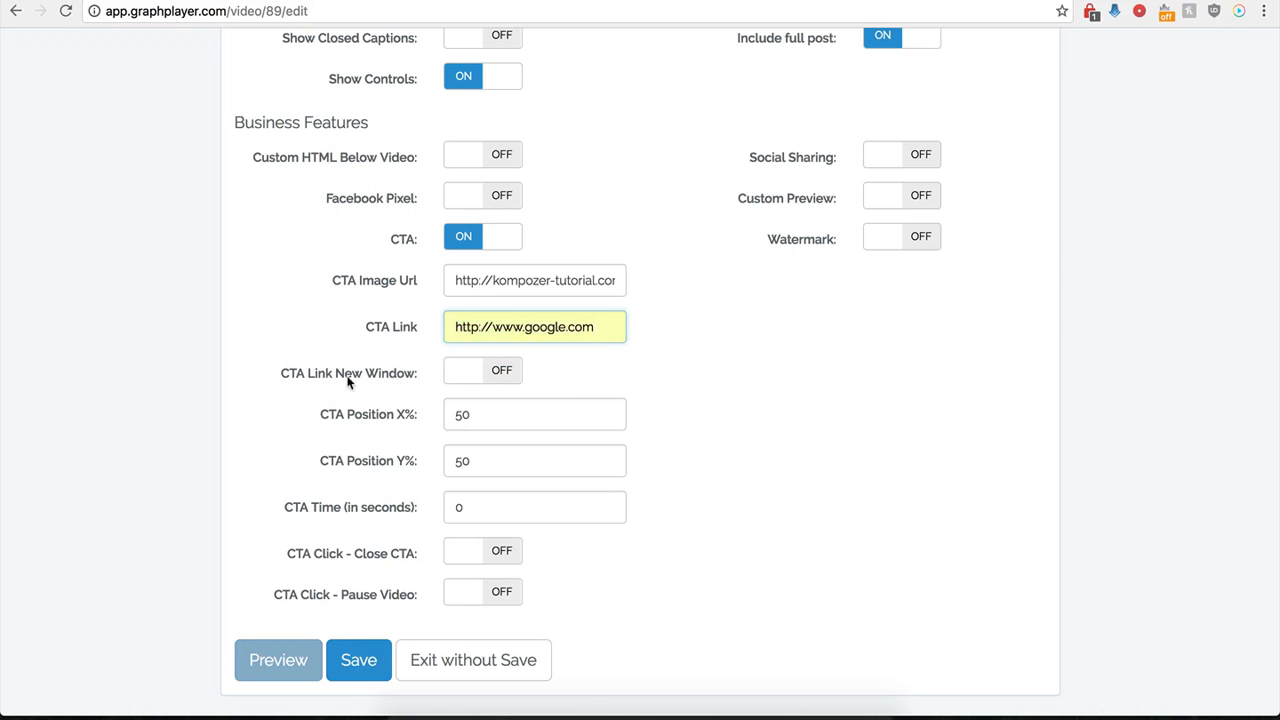
pyautogui.click(497, 372)
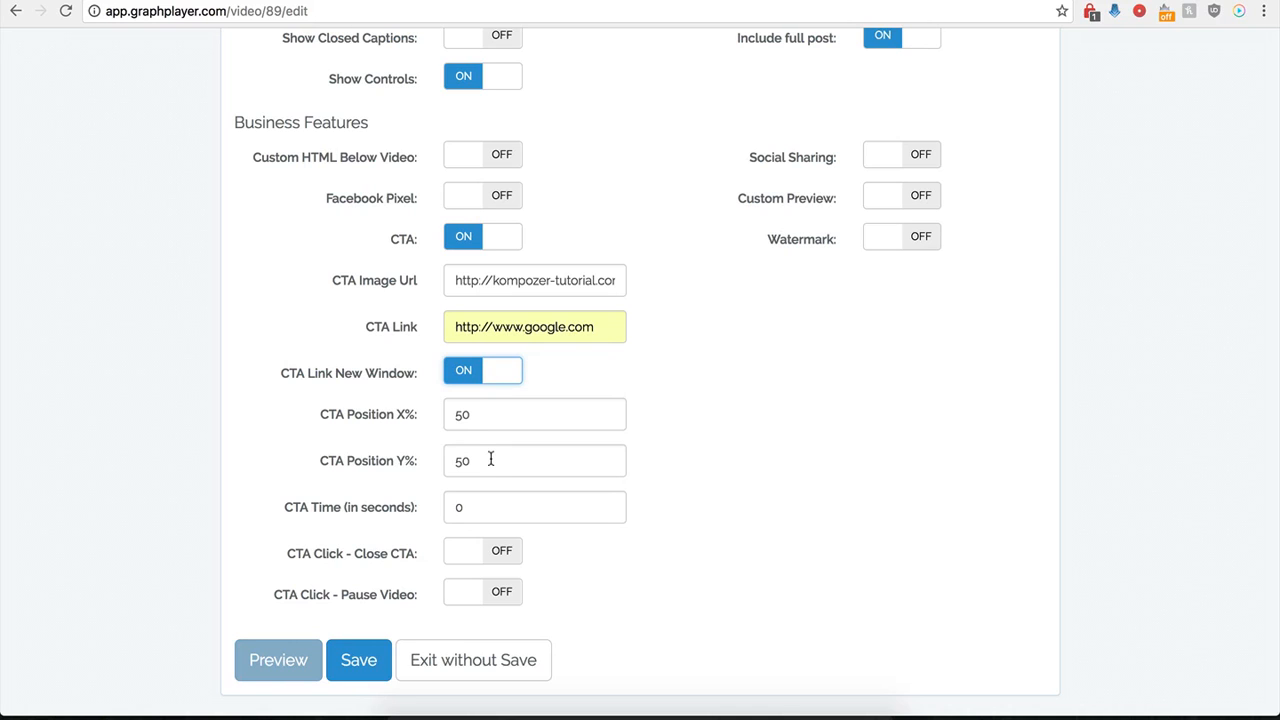
# Step: Try a CTA time of 120 seconds and reset it to 0 seconds
pyautogui.click(466, 507)
pyautogui.moveTo(466, 507); pyautogui.dragTo(447, 511)
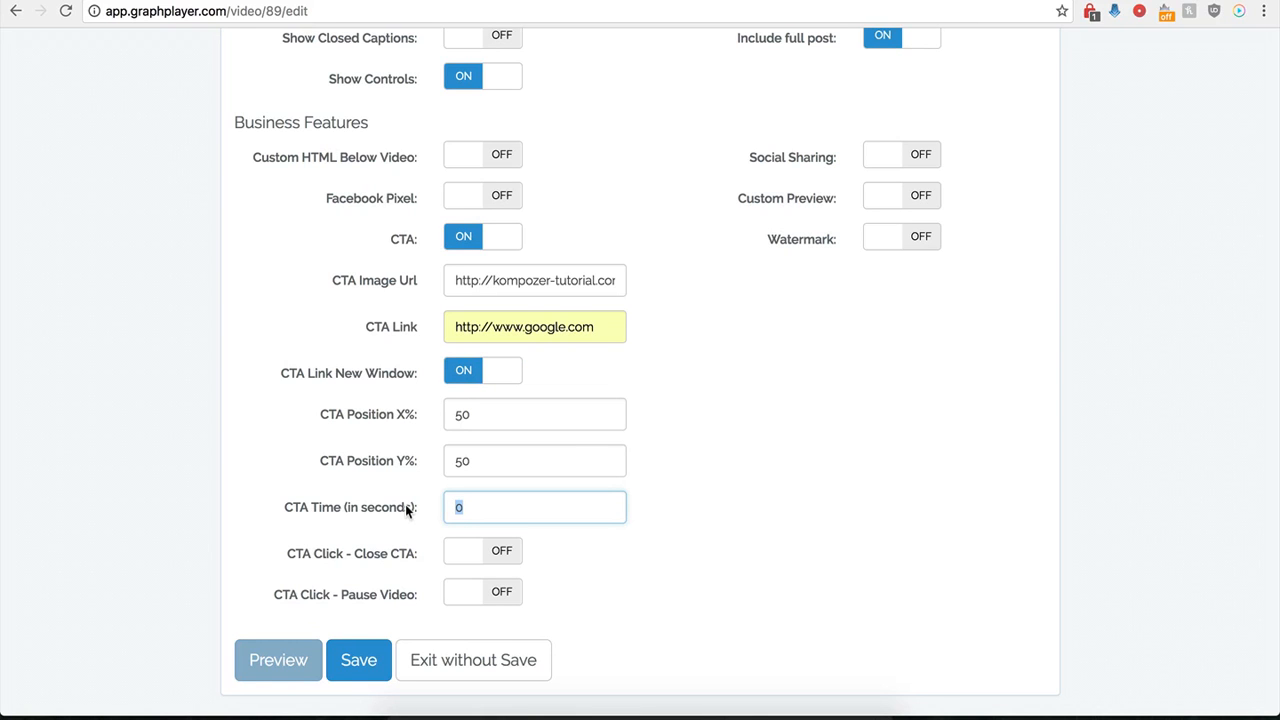
pyautogui.write('120')
pyautogui.press('BackSpace')
pyautogui.press('BackSpace')
pyautogui.press('BackSpace')
pyautogui.write('0')
pyautogui.click(533, 590)
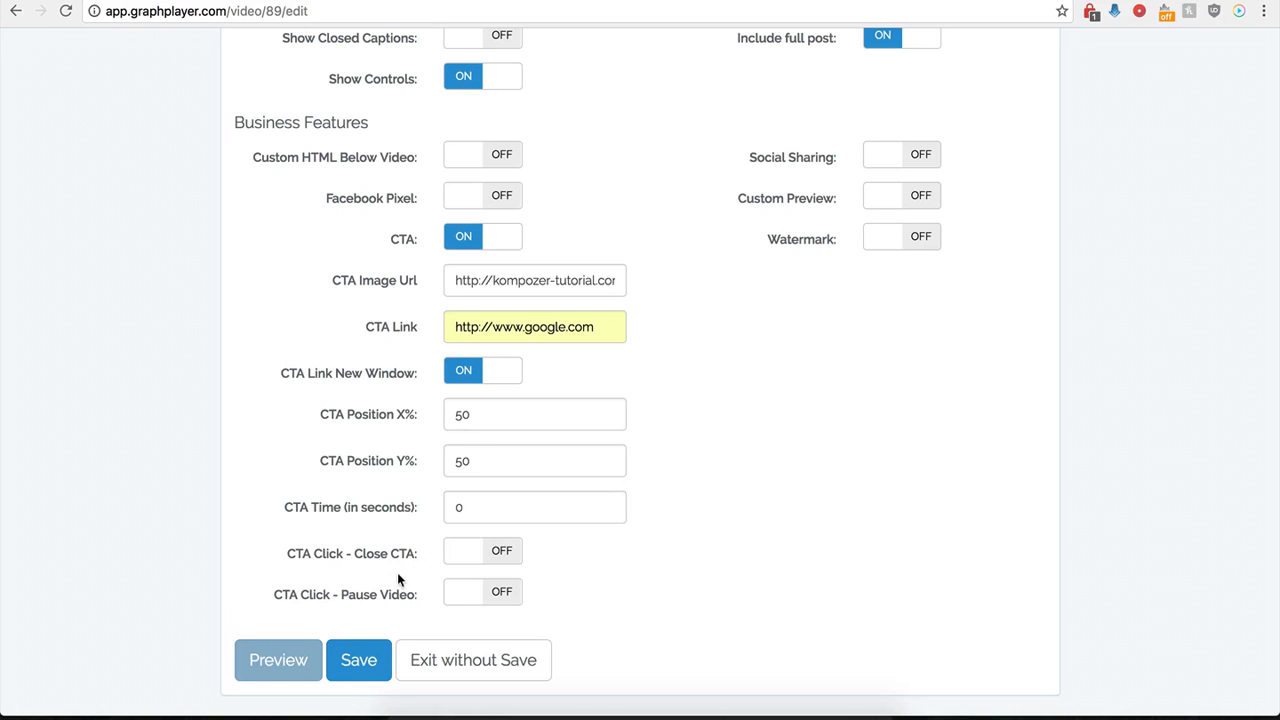
# Step: Save the player with the CTA set to close when clicked, and reload the WordPress Test page to check it
pyautogui.click(502, 556)
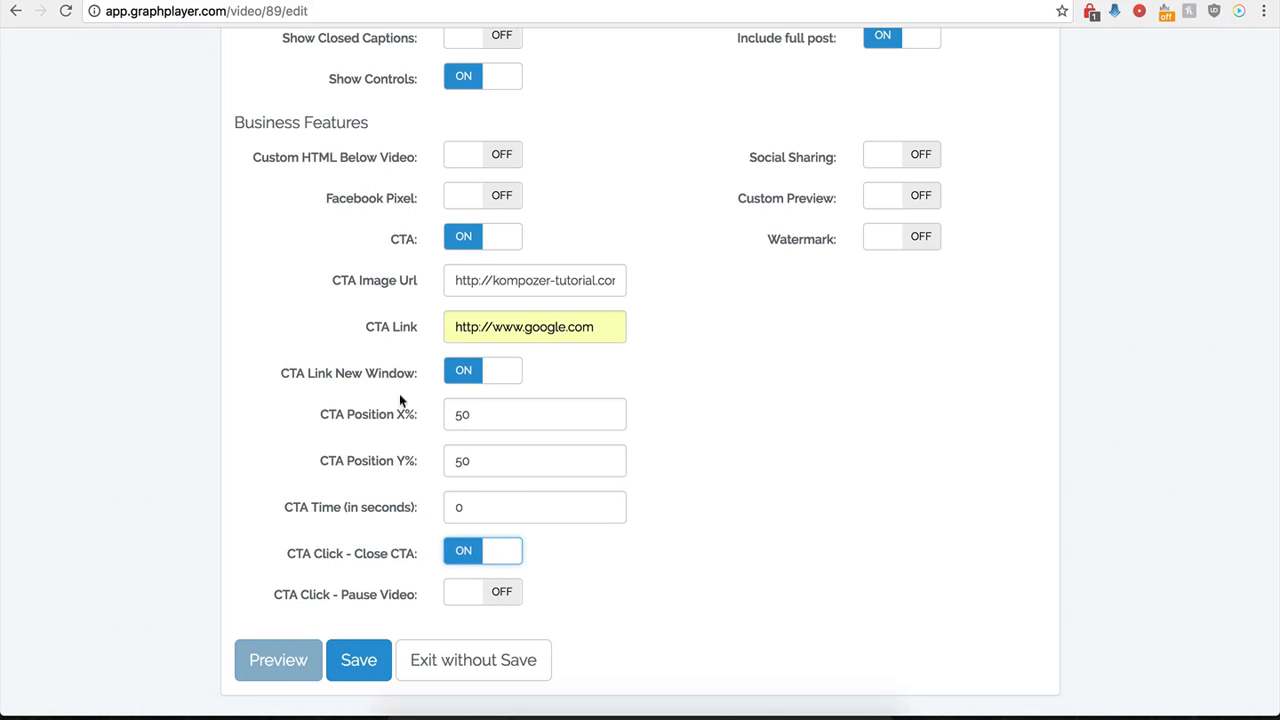
pyautogui.click(350, 662)
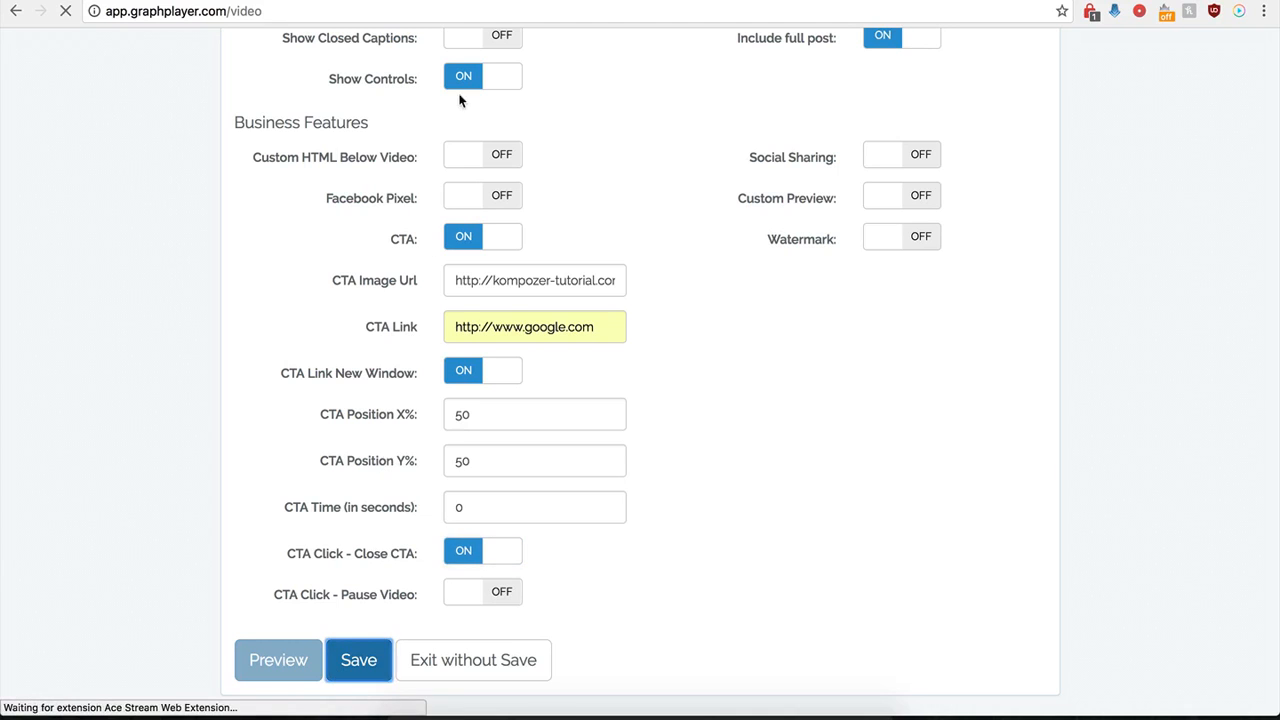
pyautogui.hotkey('ctrl', 'Tab')
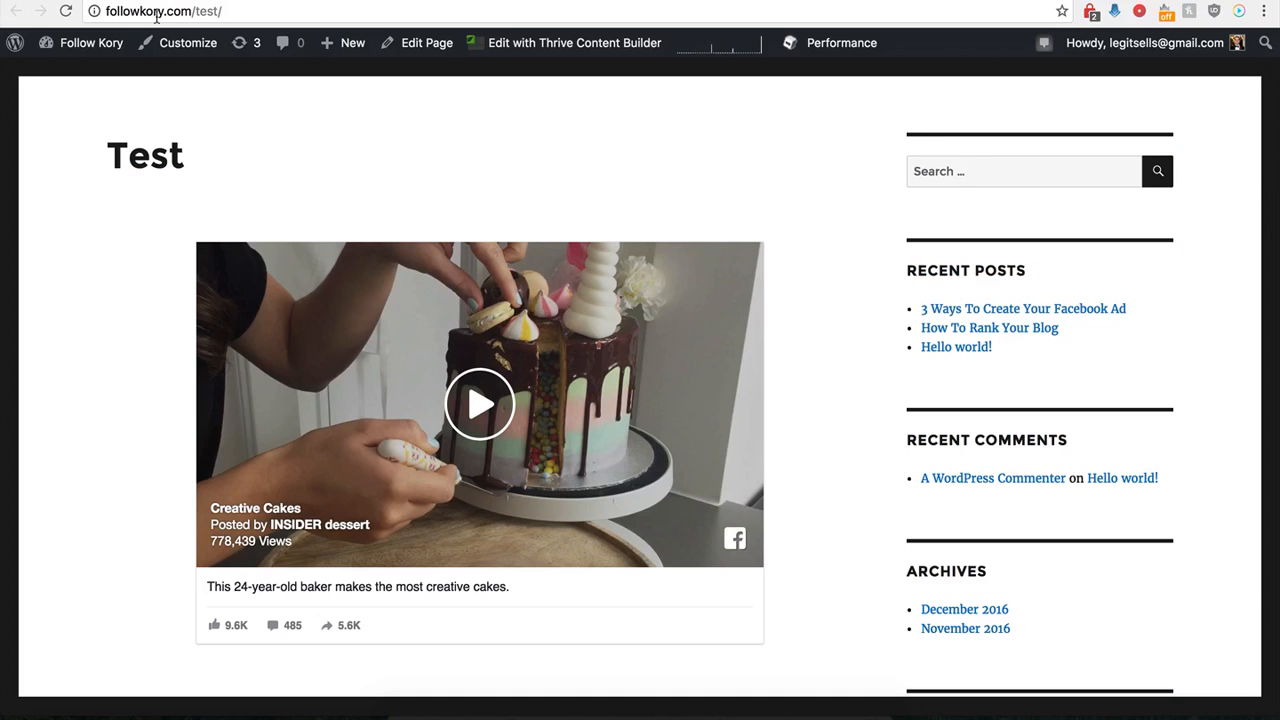
pyautogui.press('super+r')
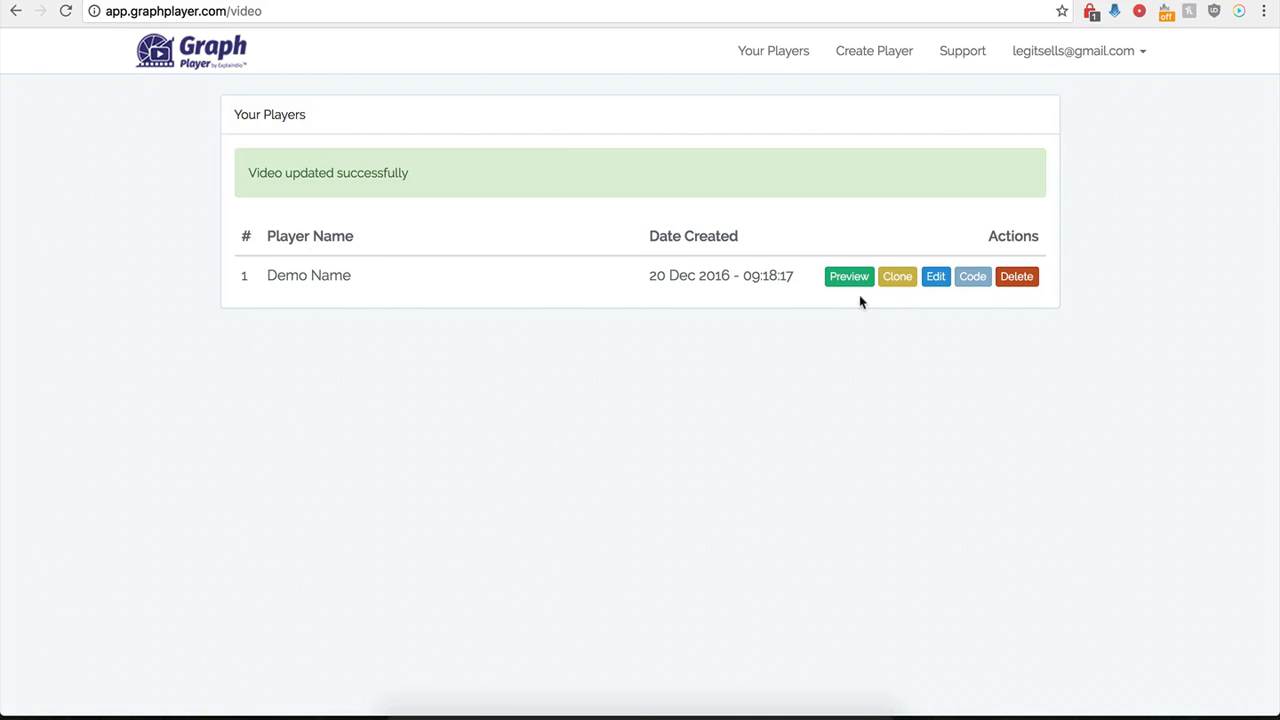
# Step: Set the Demo Name player's CTA Position X to 0% and save the player
pyautogui.click(933, 278)
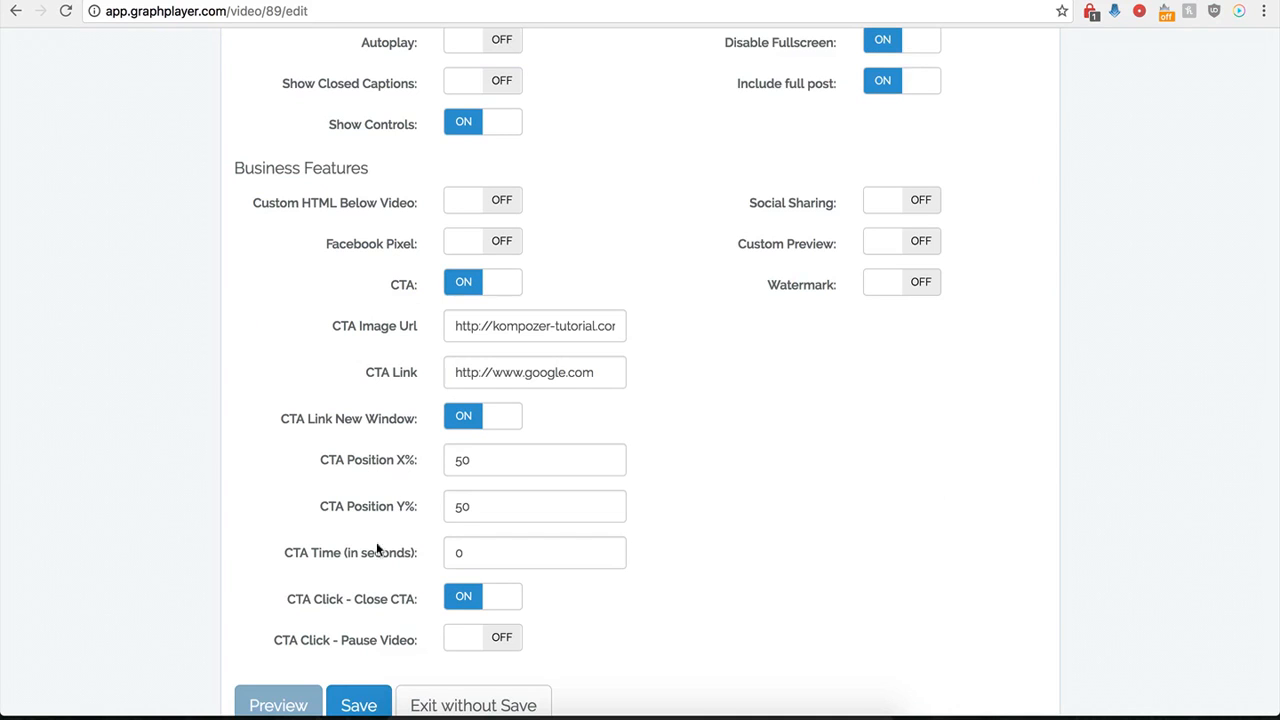
pyautogui.scroll(-1, 408, 517)
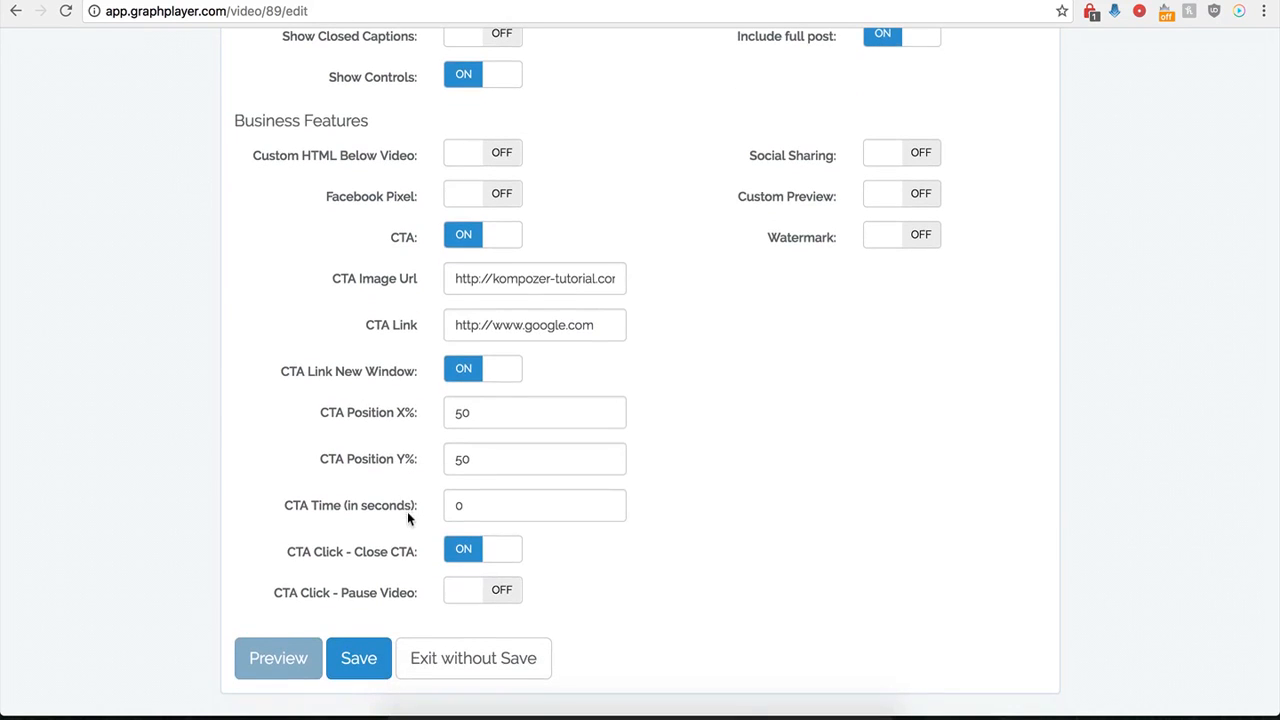
pyautogui.click(469, 422)
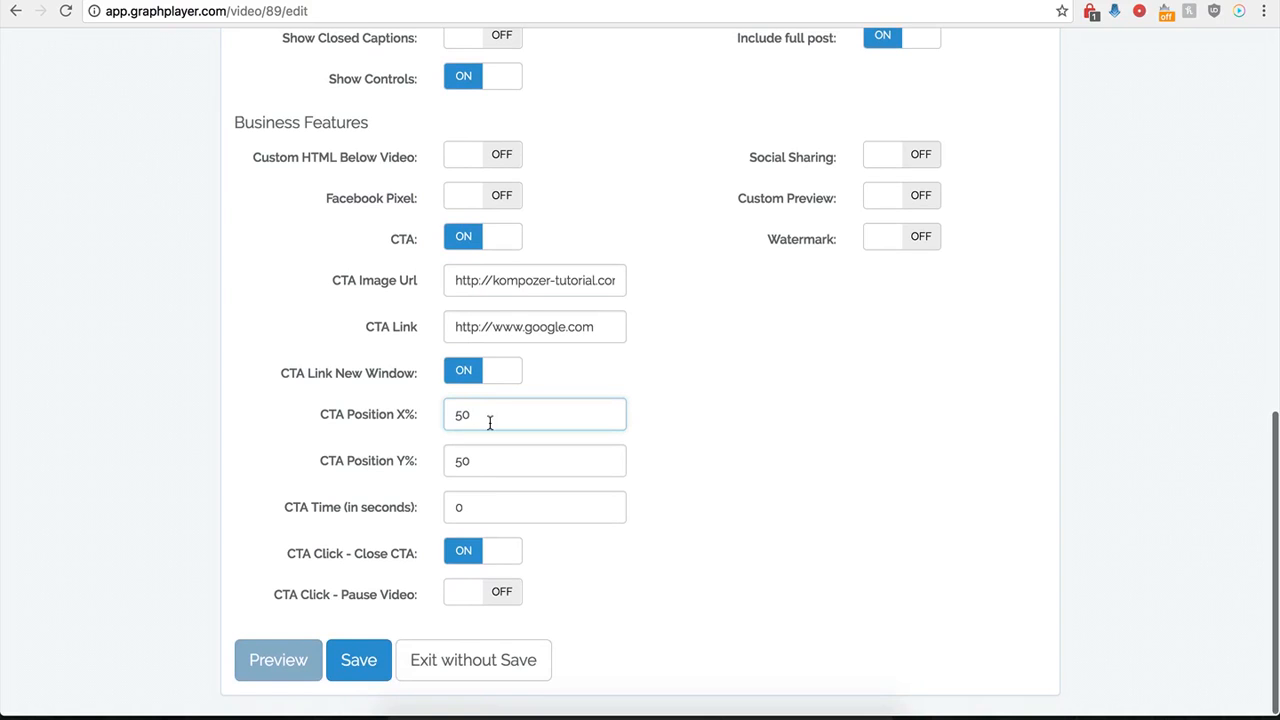
pyautogui.press('BackSpace')
pyautogui.press('BackSpace')
pyautogui.write('0')
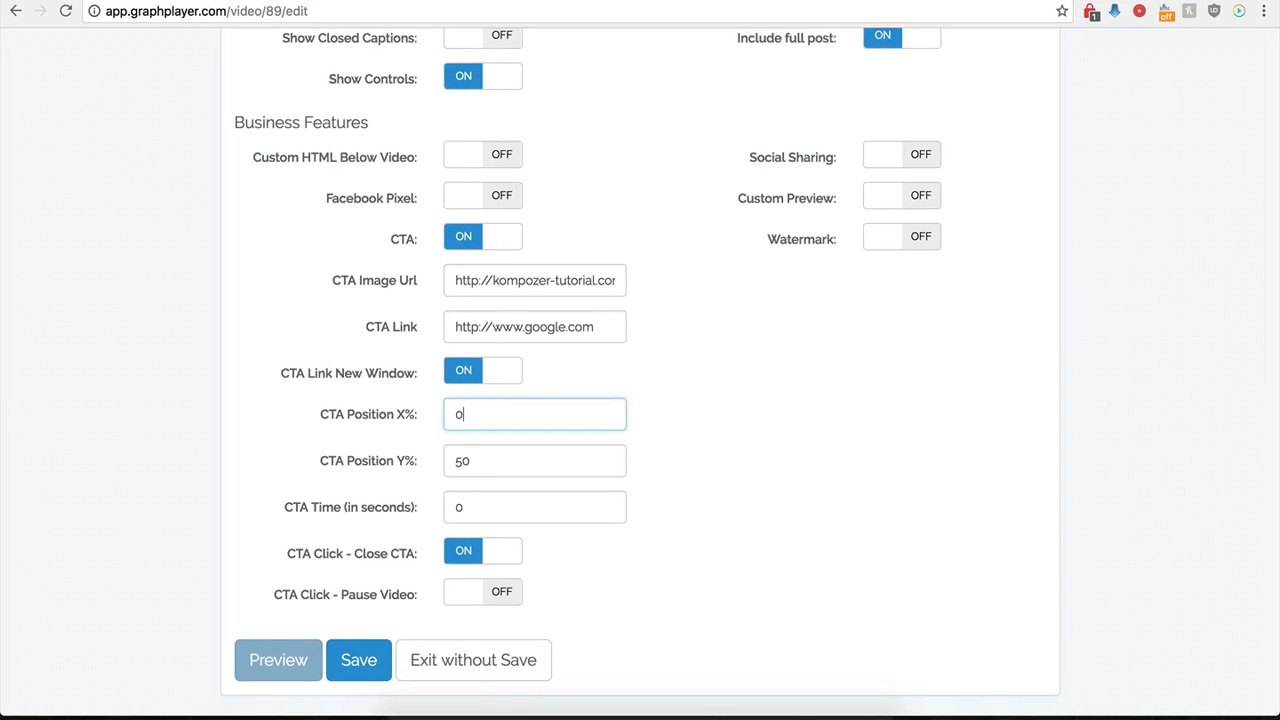
pyautogui.click(357, 664)
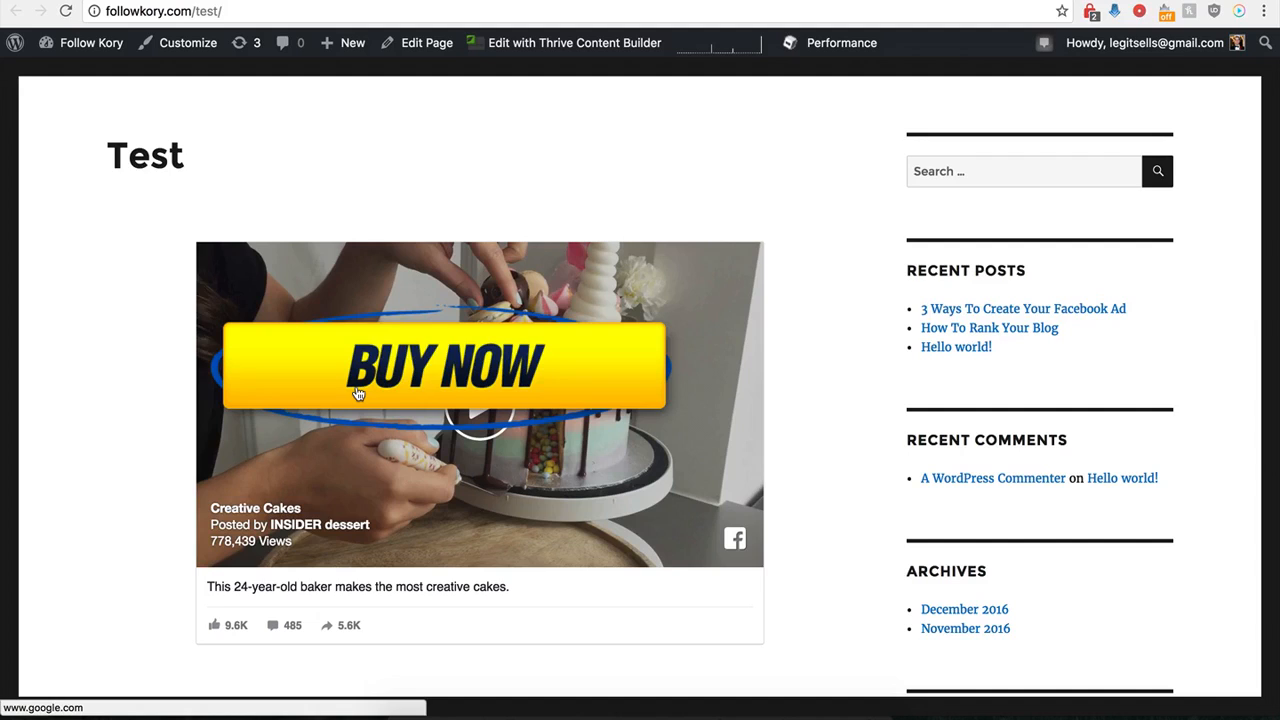
# Step: Test the Buy Now CTA over the video on the Test page and close the Google page it opens
pyautogui.click(456, 370)
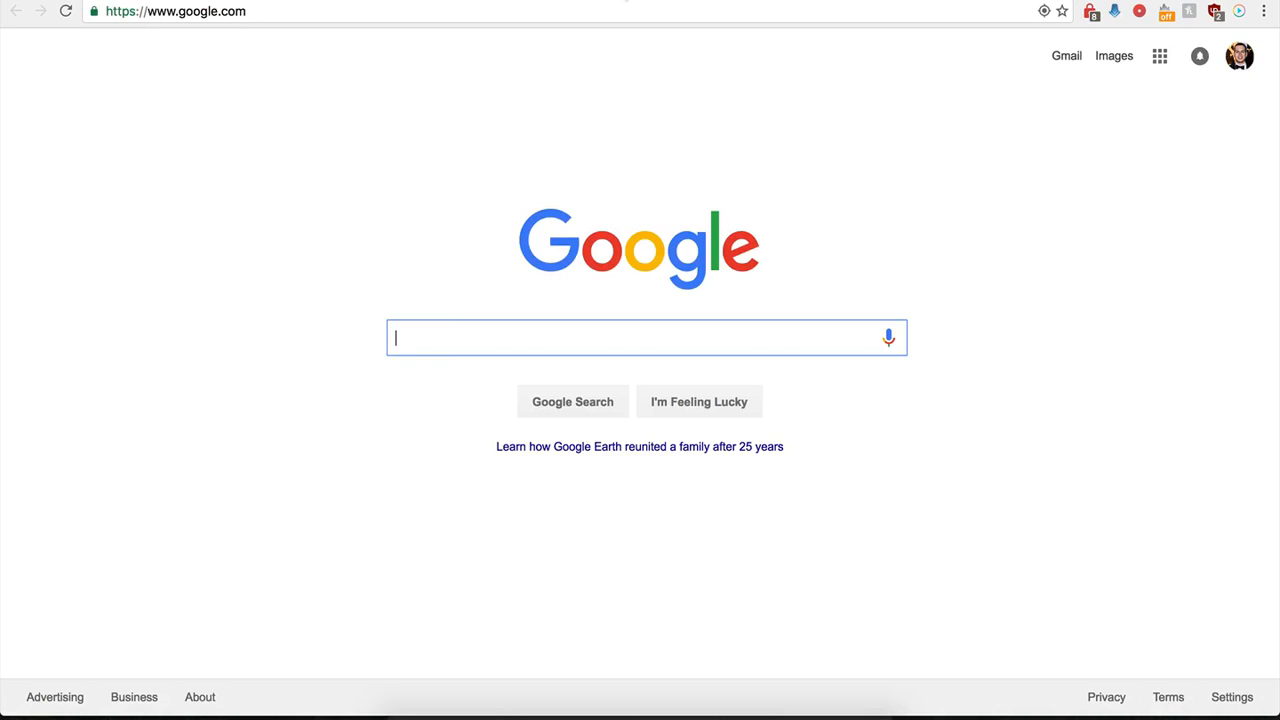
pyautogui.press('super+w')
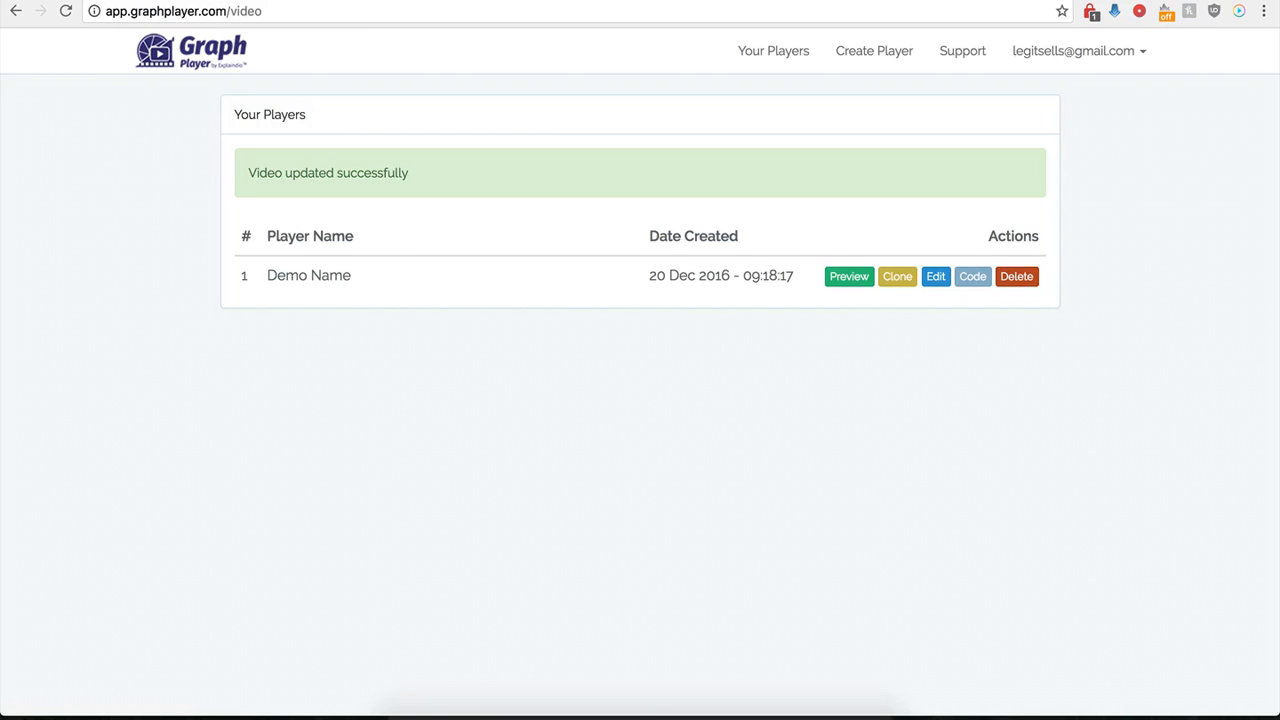
# Step: Reopen the Demo Name player's settings in GraphPlayer and turn off the CTA
pyautogui.click(935, 276)
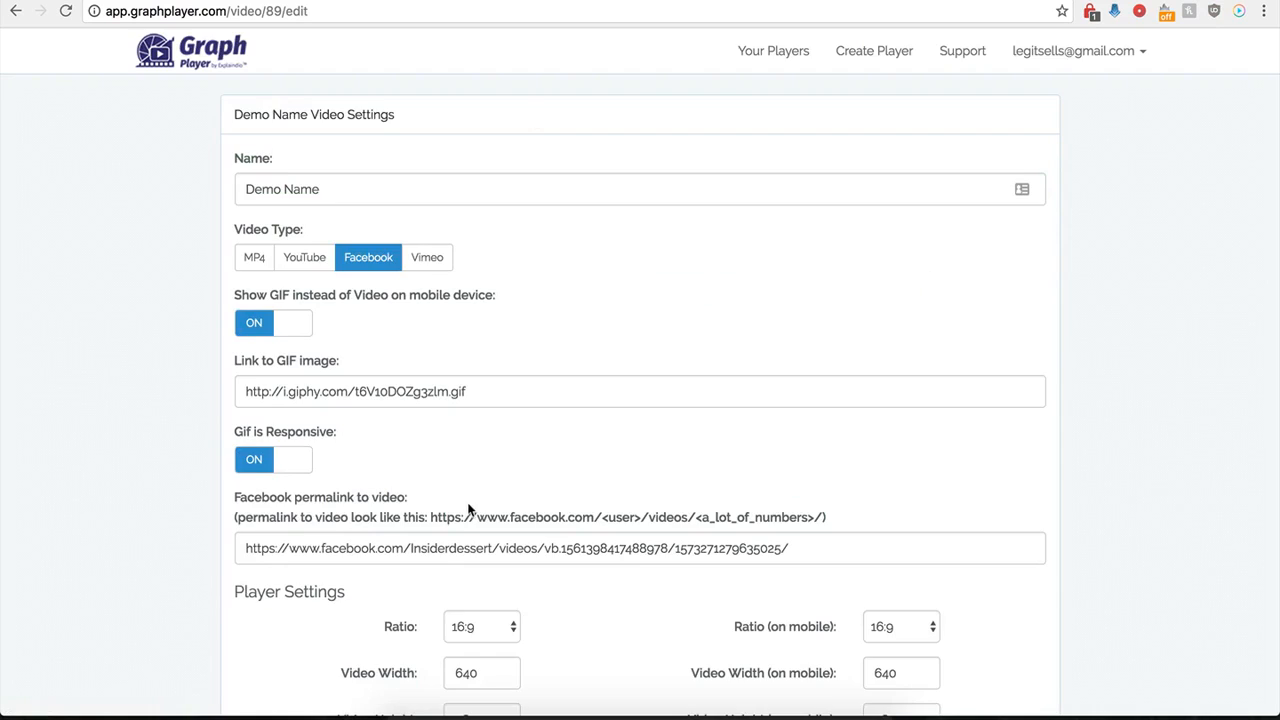
pyautogui.scroll(-9, 472, 466)
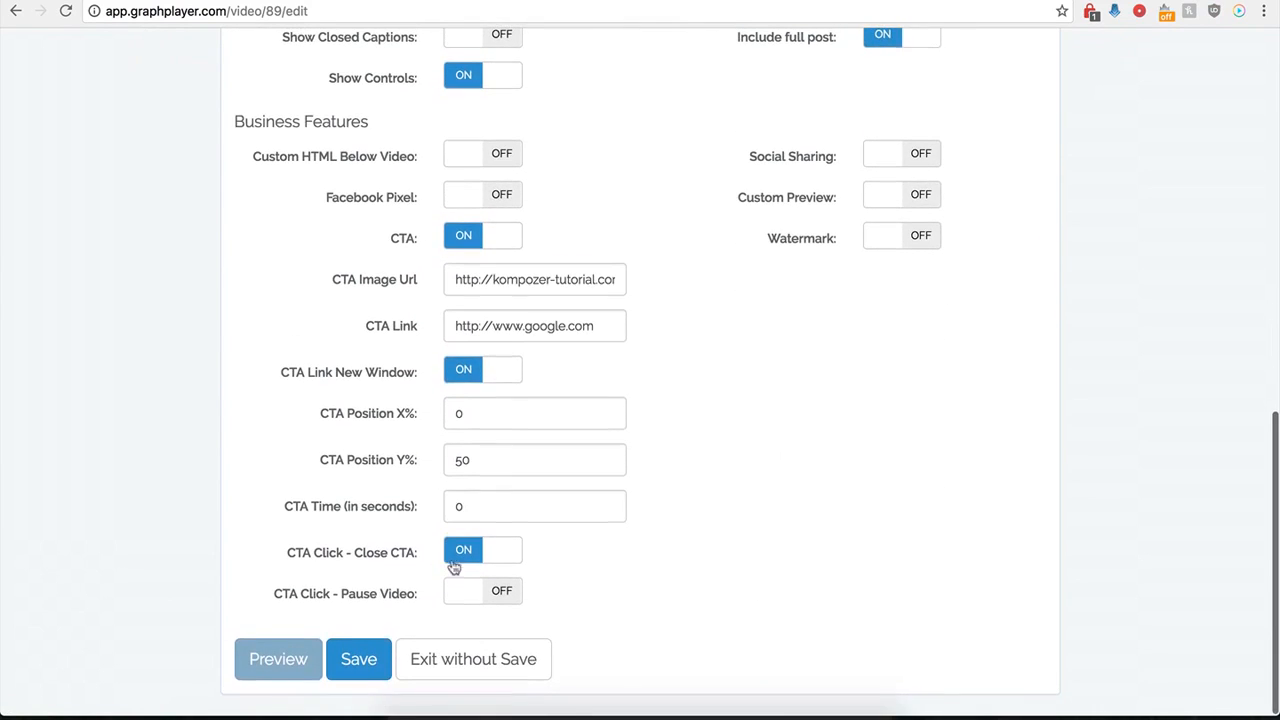
pyautogui.click(464, 237)
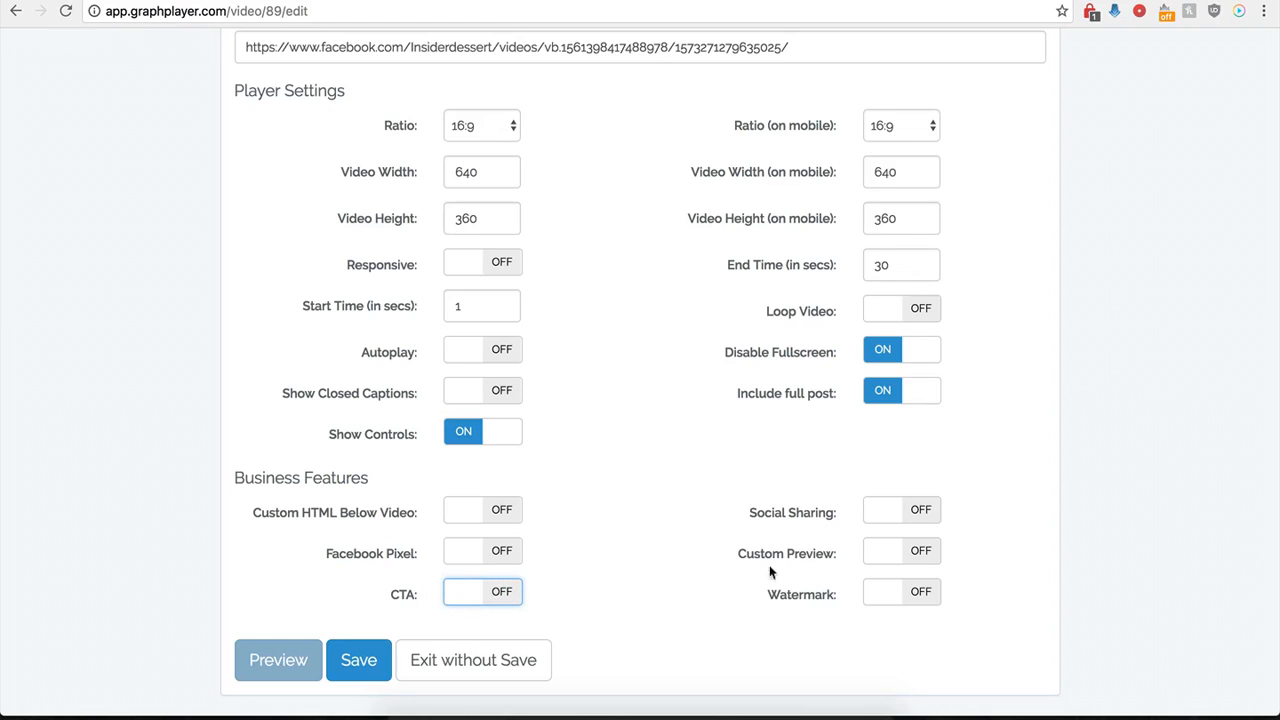
pyautogui.click(912, 515)
pyautogui.scroll(-1, 709, 558)
pyautogui.scroll(-3, 709, 558)
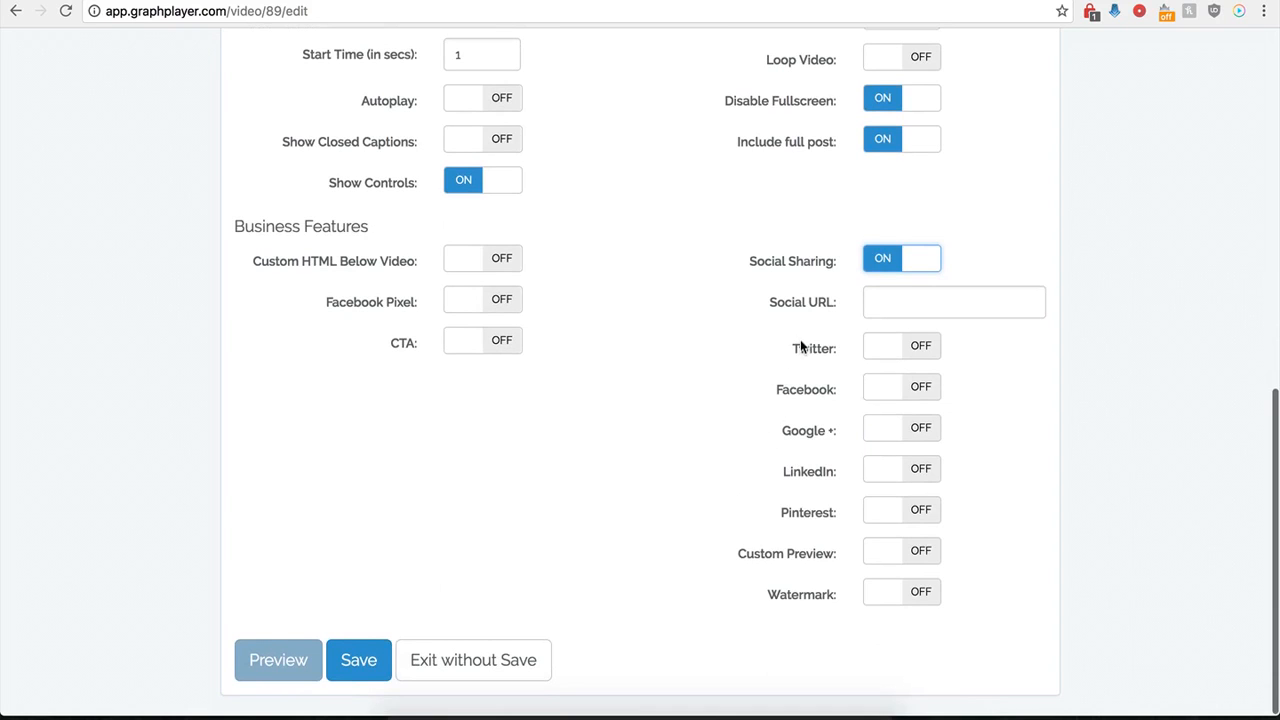
pyautogui.click(880, 301)
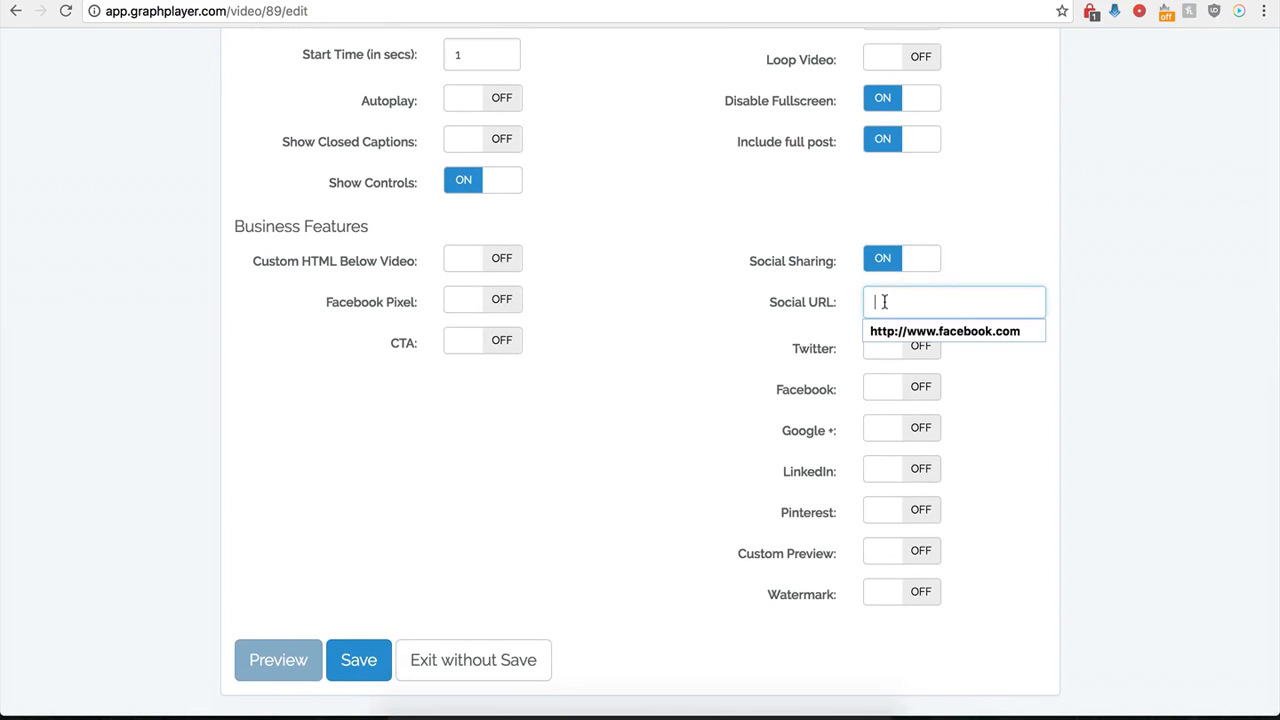
pyautogui.click(886, 332)
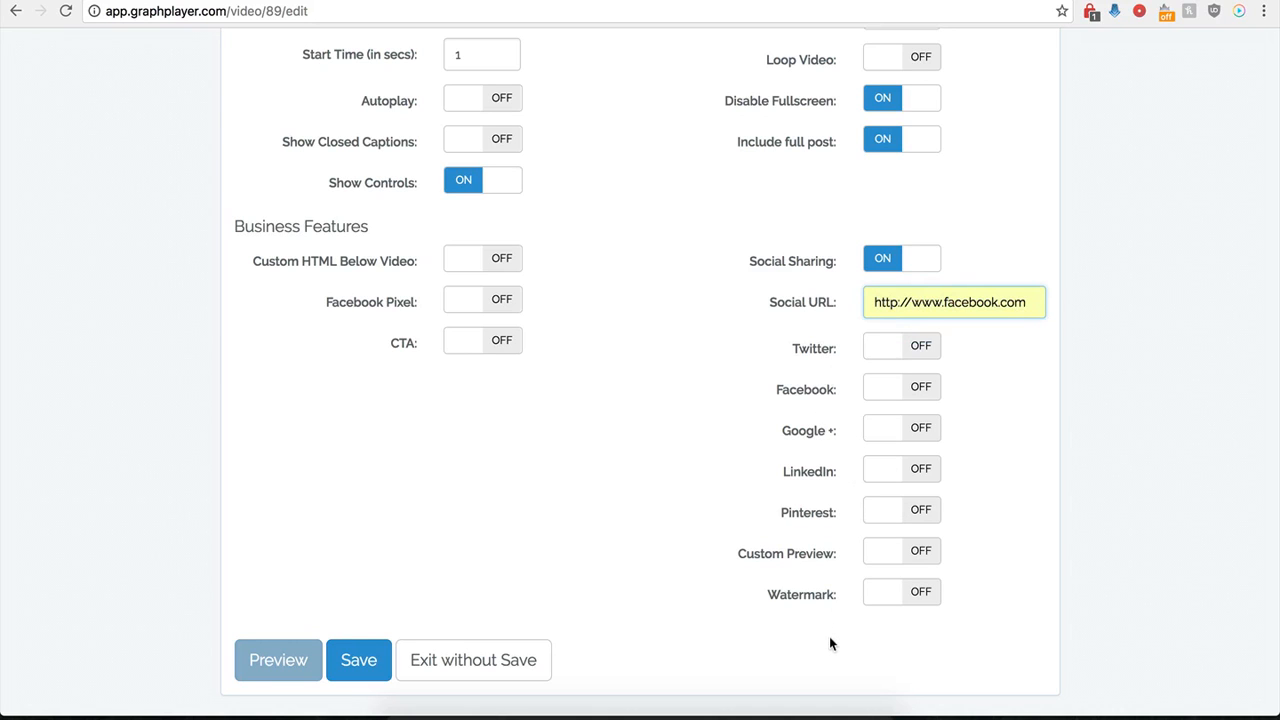
# Step: Enable Twitter sharing with the handle "testing" and the text "twitter"
pyautogui.click(914, 346)
pyautogui.click(895, 420)
pyautogui.click(894, 440)
pyautogui.click(897, 460)
pyautogui.scroll(-1, 790, 420)
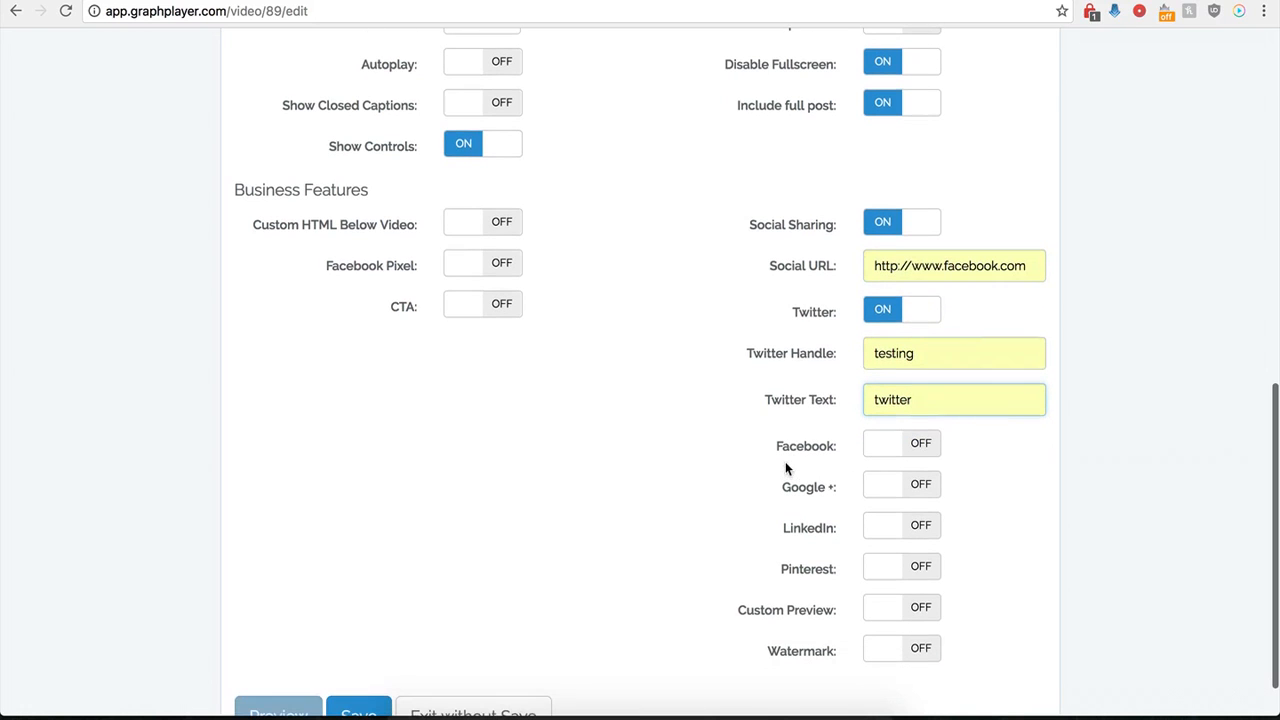
# Step: Enable the Facebook, Google + and LinkedIn sharing options
pyautogui.click(922, 457)
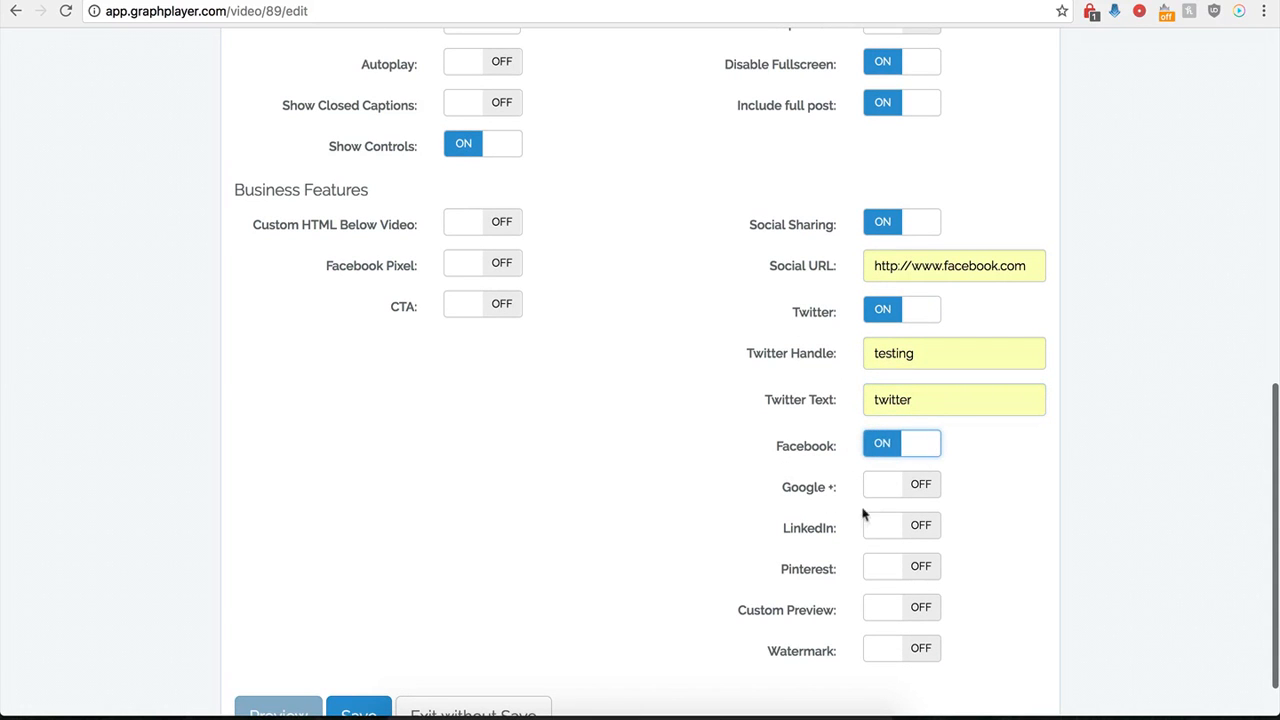
pyautogui.click(918, 486)
pyautogui.click(916, 527)
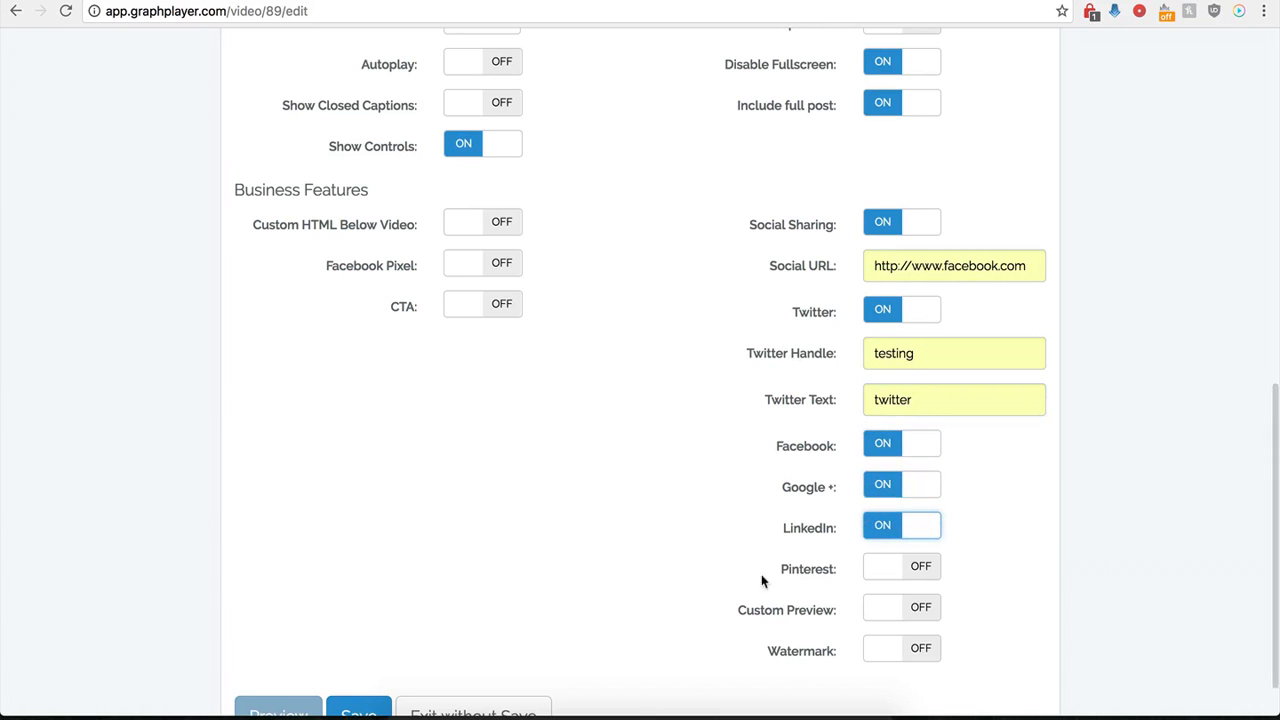
pyautogui.scroll(-2, 862, 508)
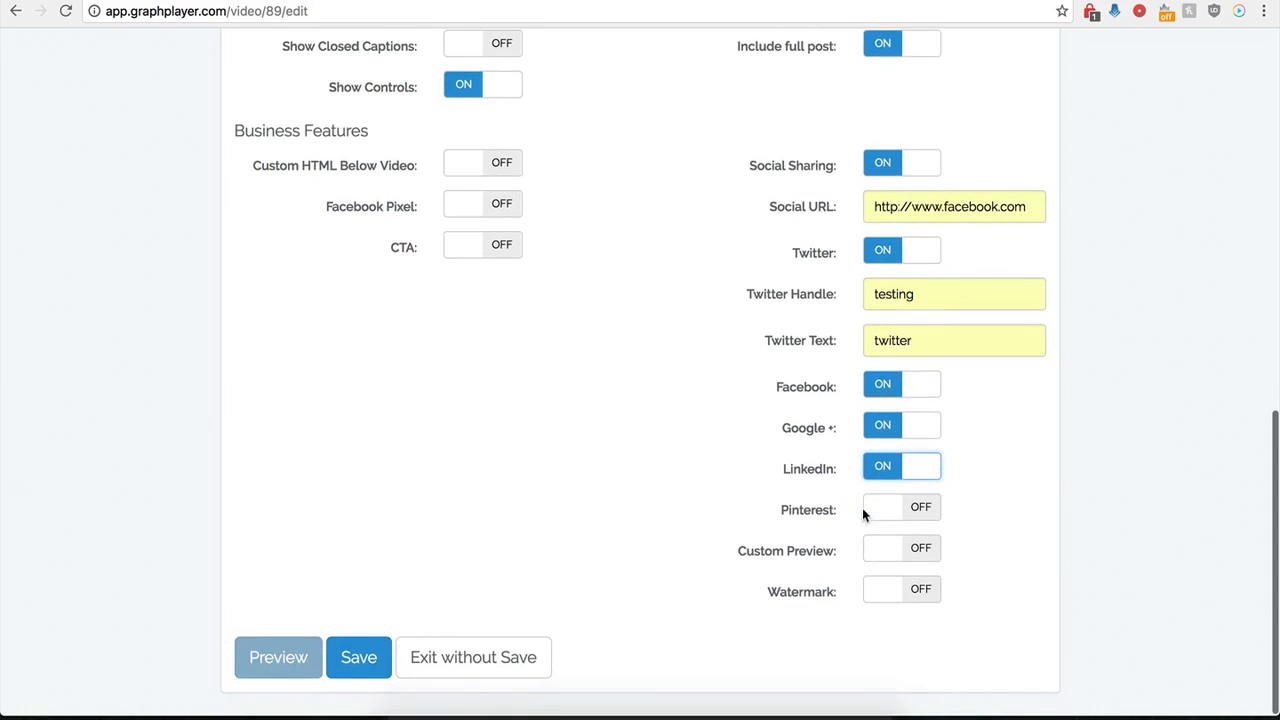
# Step: Save the player and reload the WordPress Test page to check the social sharing buttons below the video
pyautogui.click(366, 666)
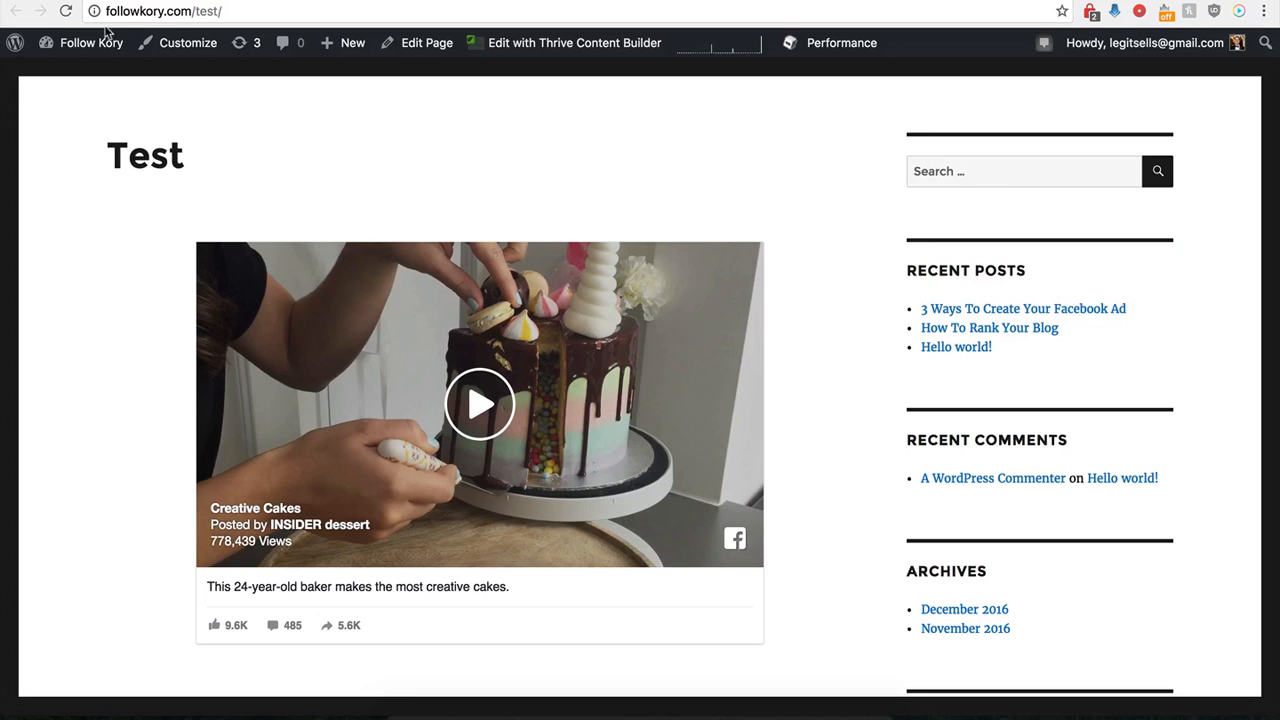
pyautogui.click(65, 11)
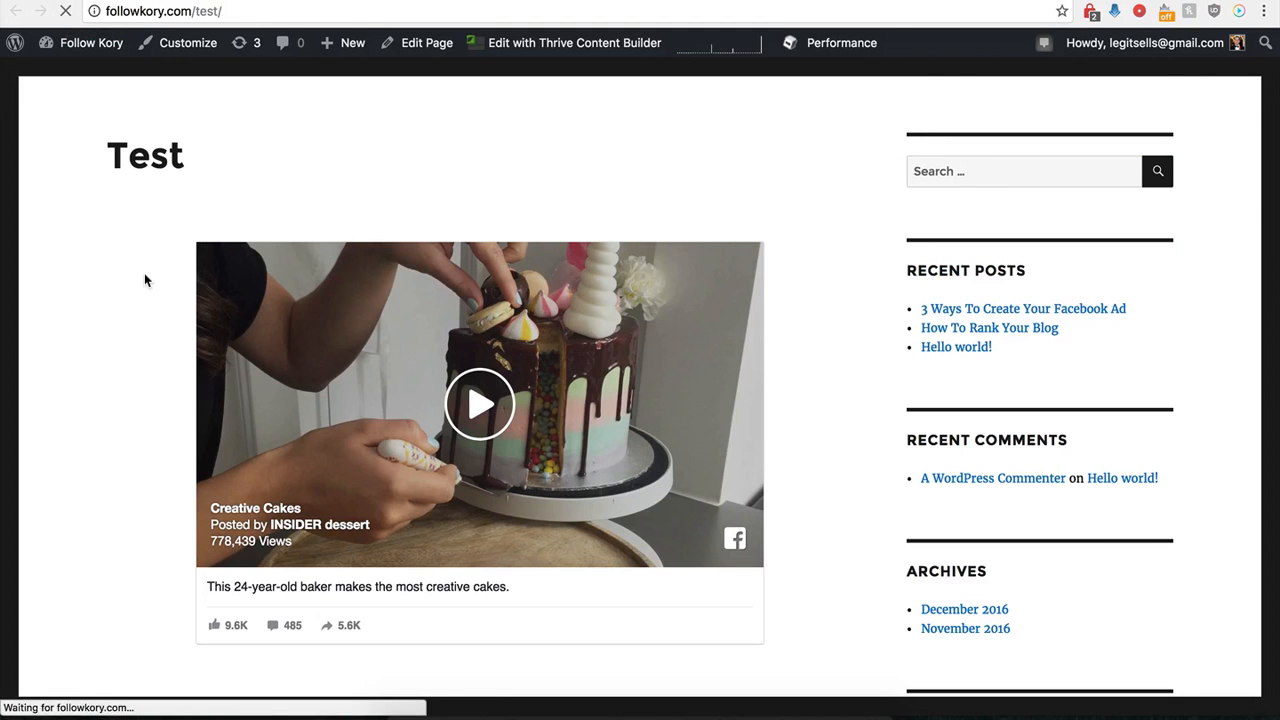
pyautogui.scroll(-1, 200, 430)
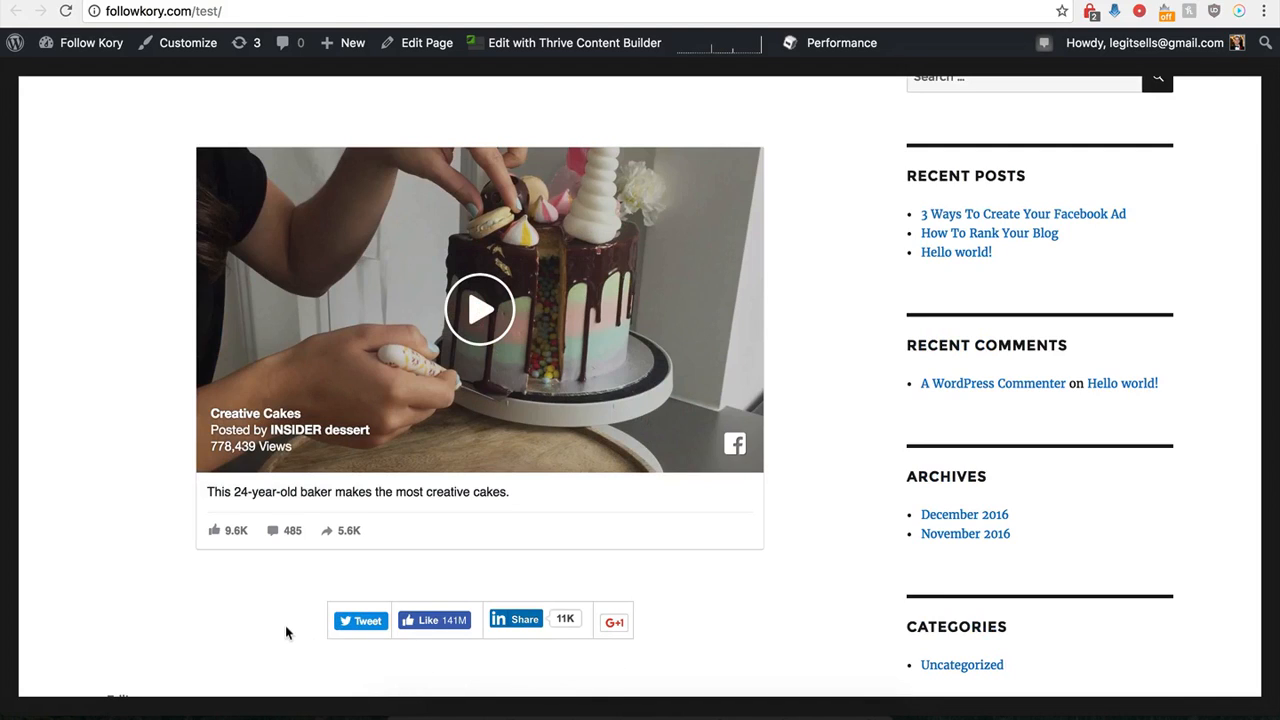
# Step: Reopen the Demo Name player's settings in GraphPlayer and turn off Social Sharing
pyautogui.click(258, 0)
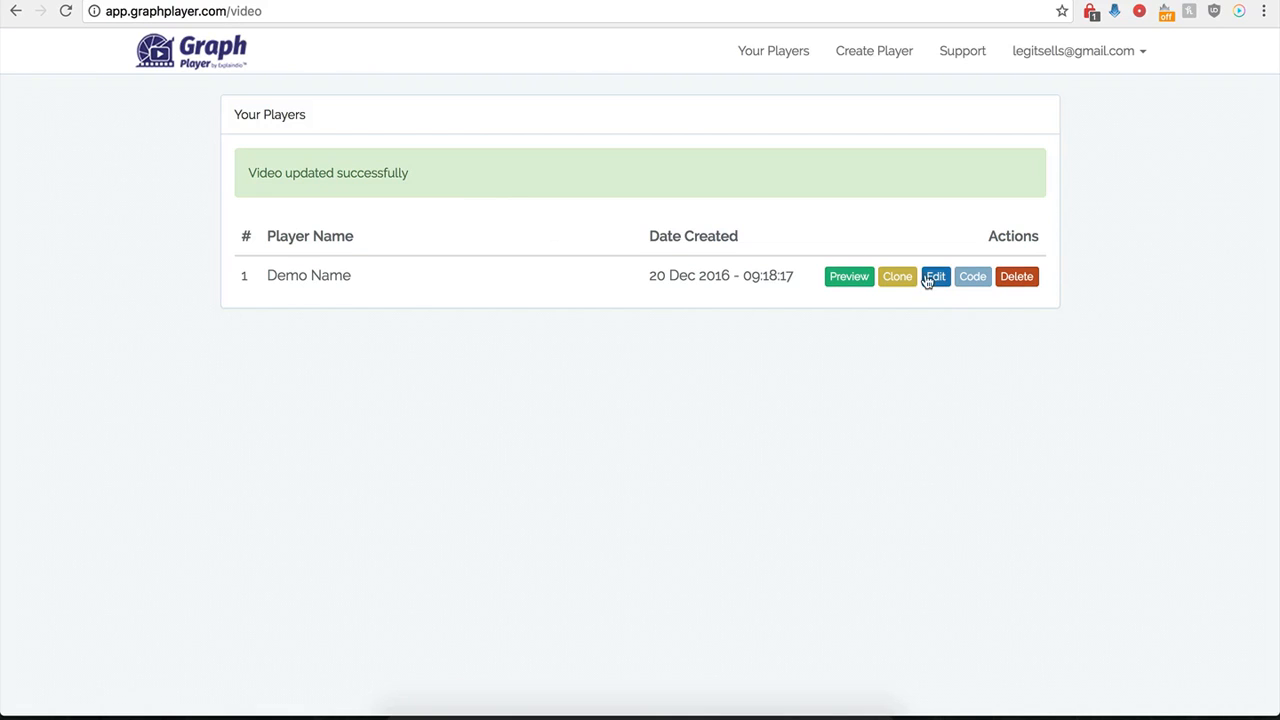
pyautogui.click(930, 280)
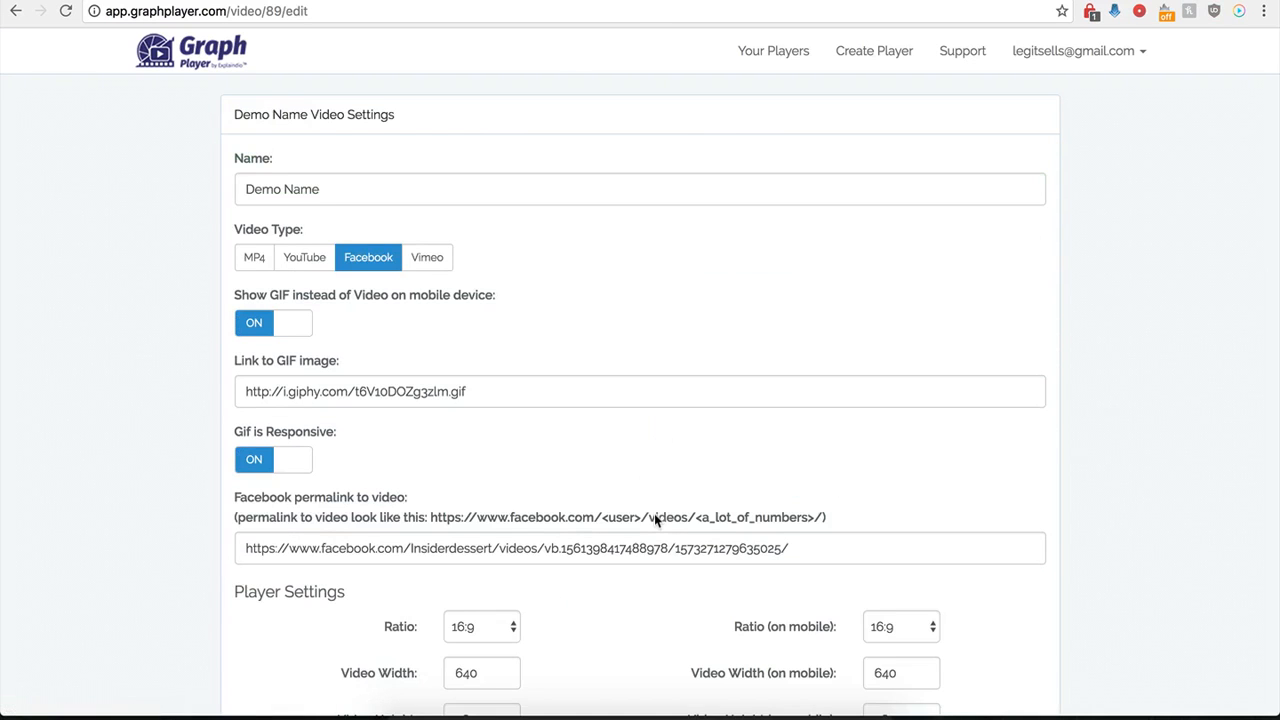
pyautogui.scroll(-8, 719, 572)
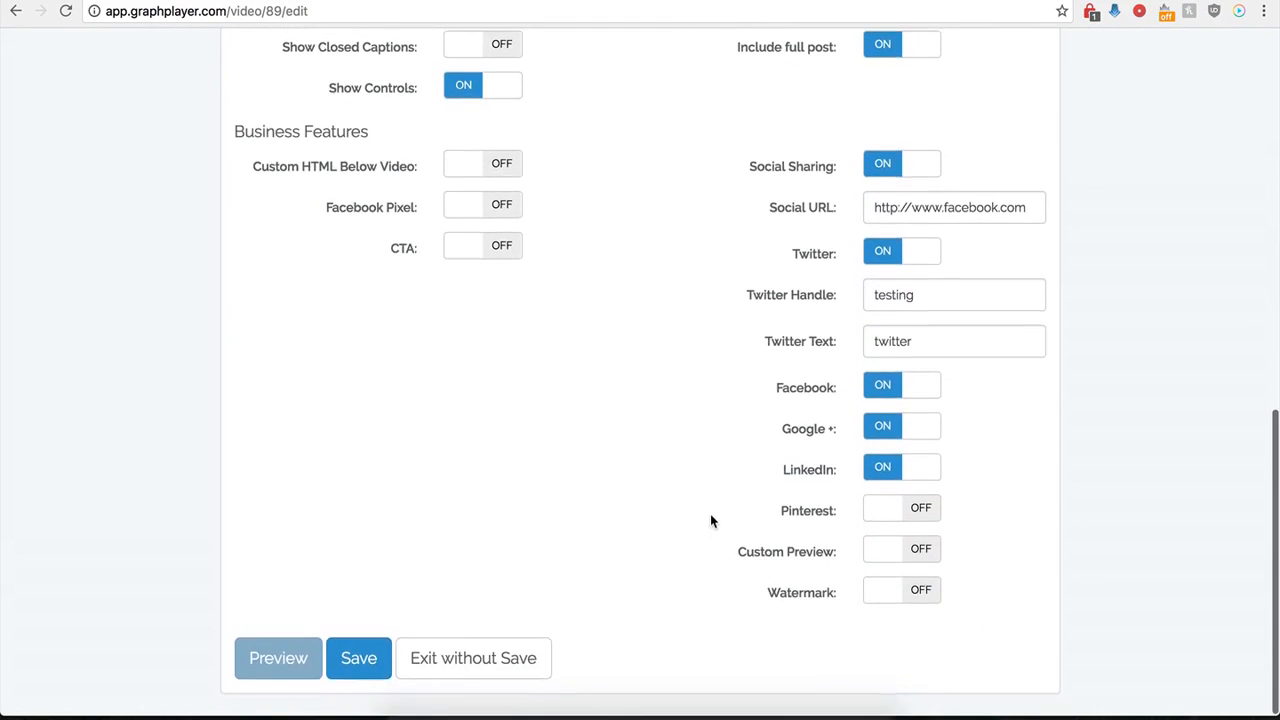
pyautogui.click(880, 170)
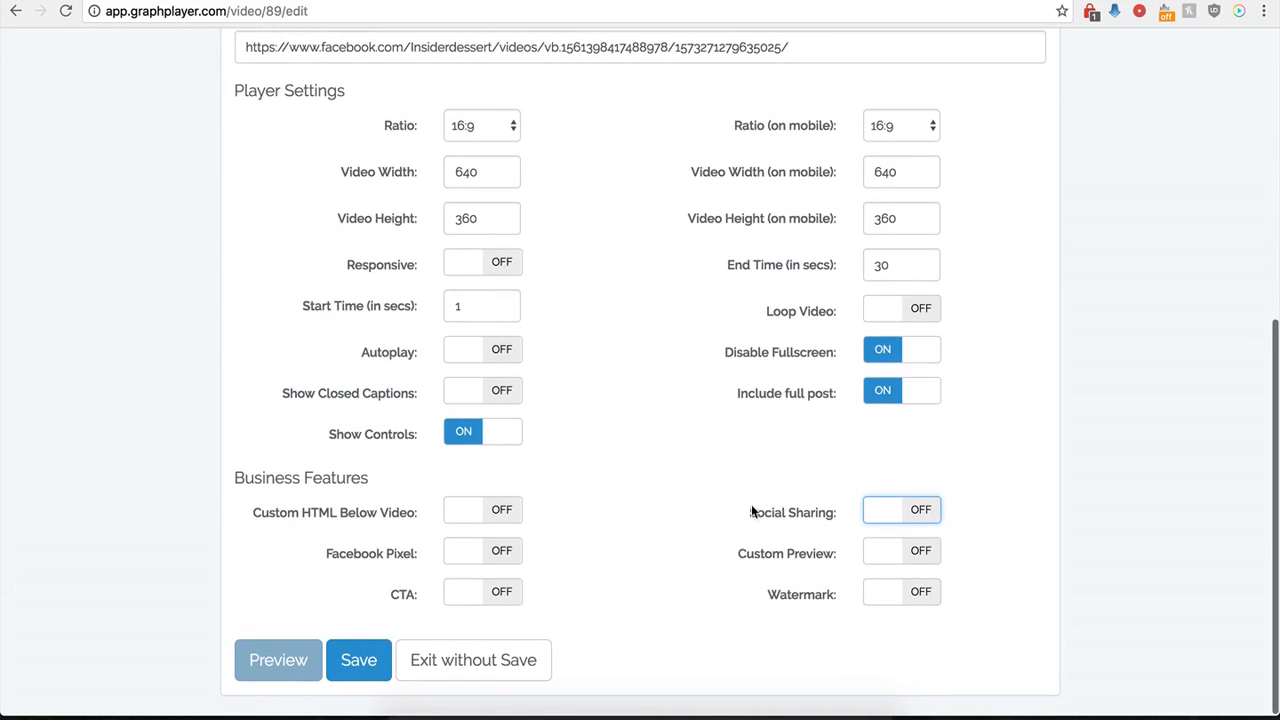
# Step: Turn on Custom Preview and paste the hdwpro.com image address as the Preview Image URL
pyautogui.click(918, 554)
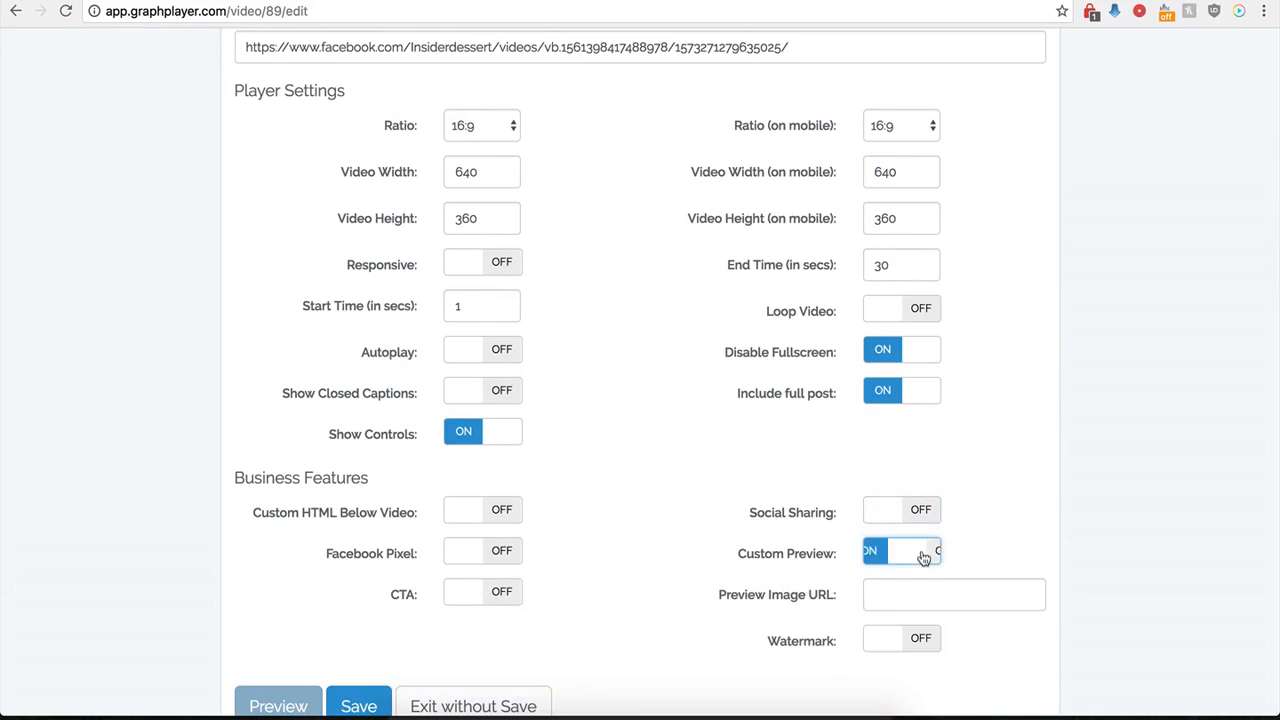
pyautogui.click(887, 598)
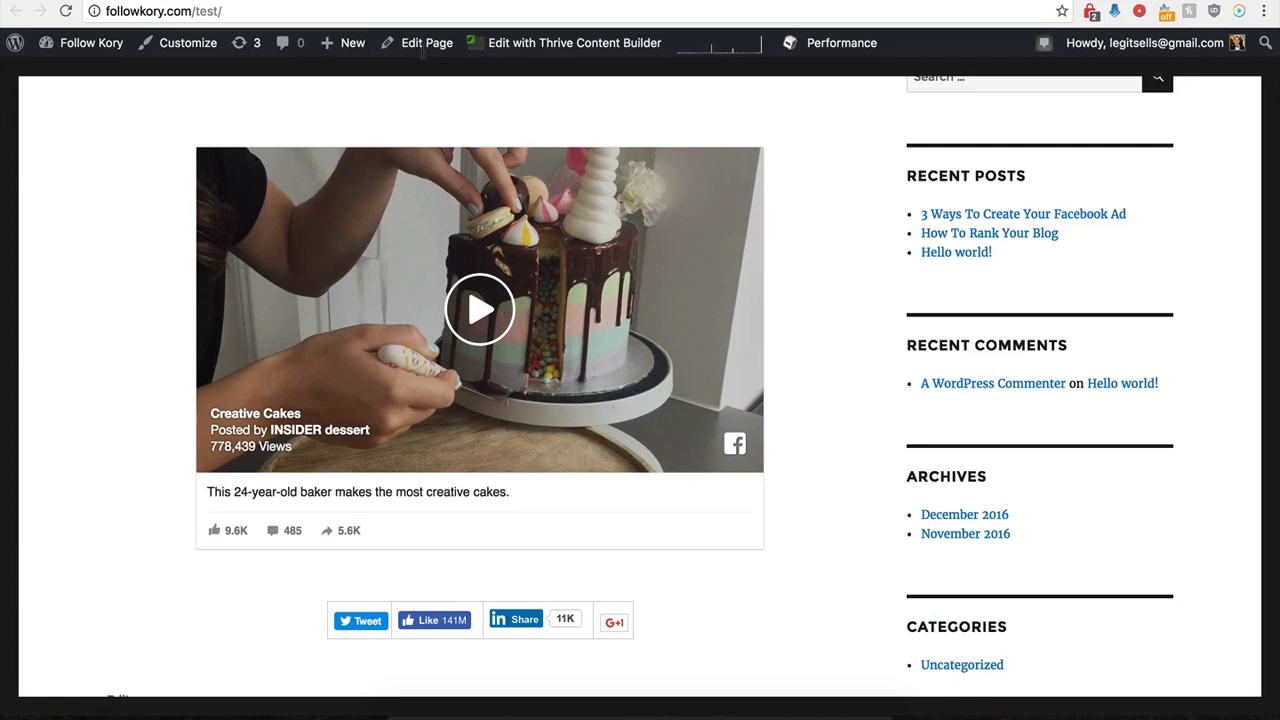
pyautogui.scroll(1, 242, 370)
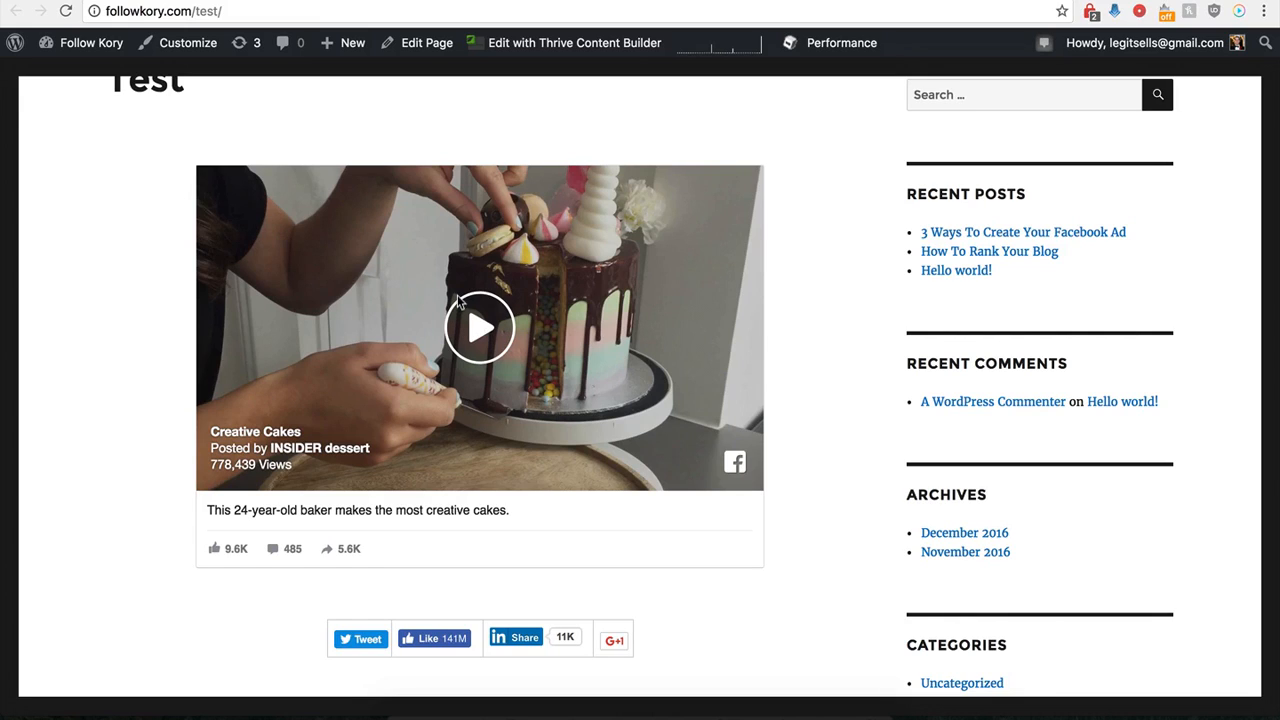
pyautogui.scroll(1, 420, 290)
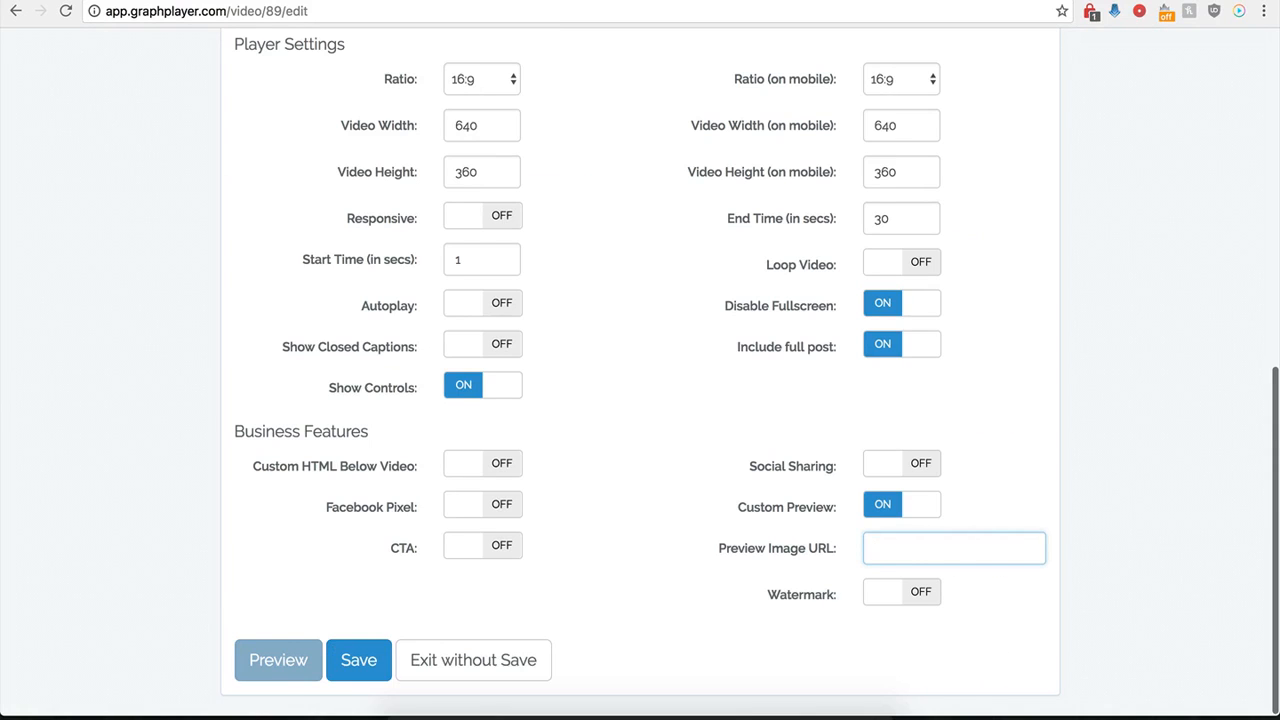
pyautogui.click(891, 547)
pyautogui.hotkey('ctrl', 'v')
pyautogui.click(757, 544)
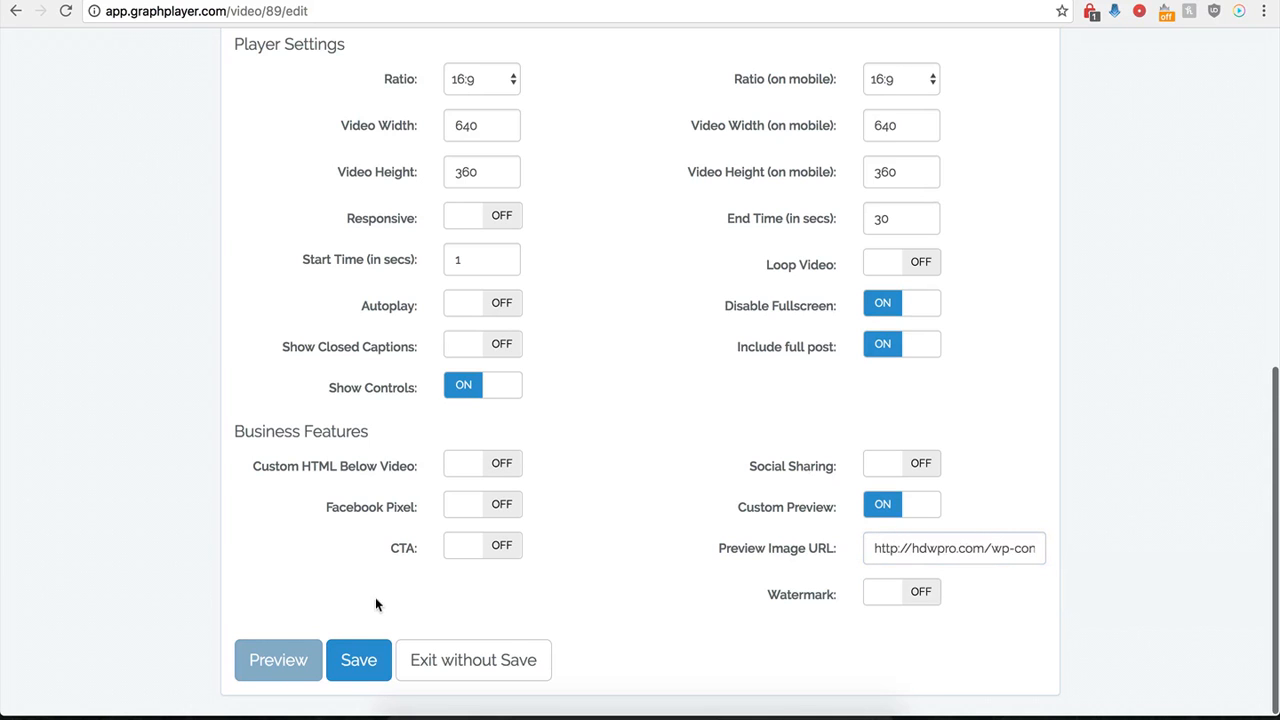
# Step: Save the player and reload the WordPress Test page to check the custom preview image
pyautogui.click(352, 662)
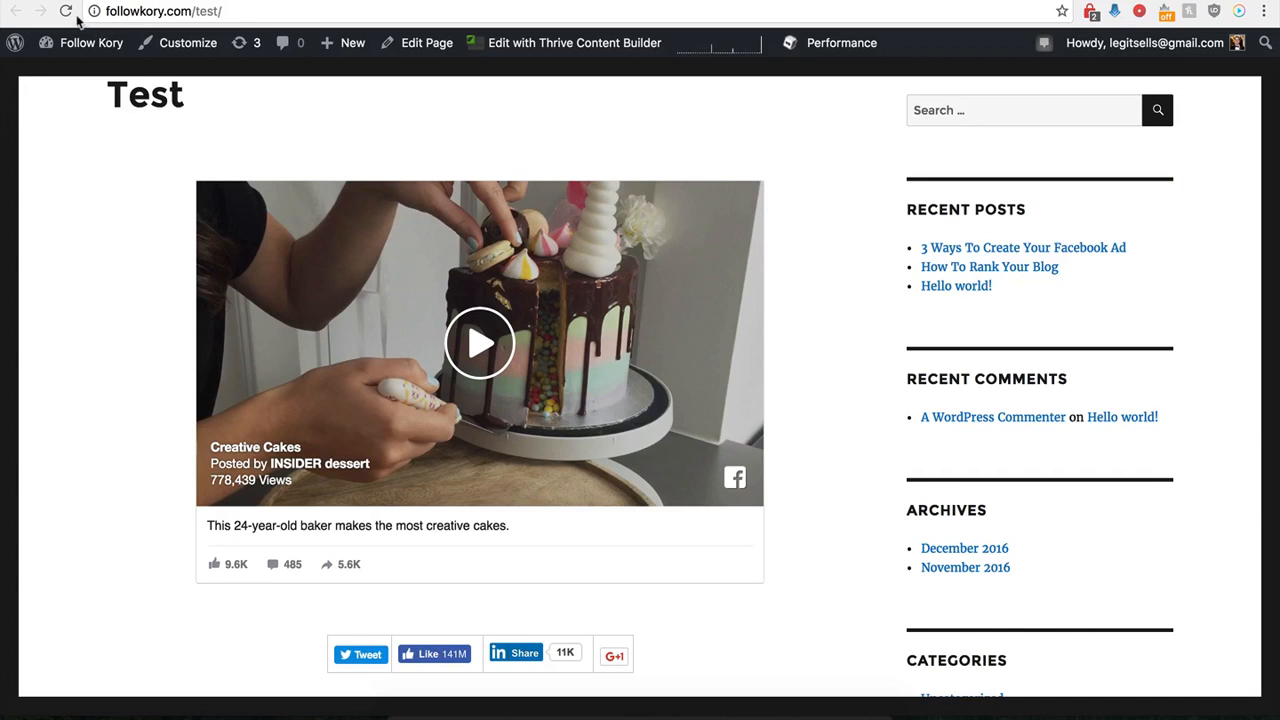
pyautogui.click(66, 11)
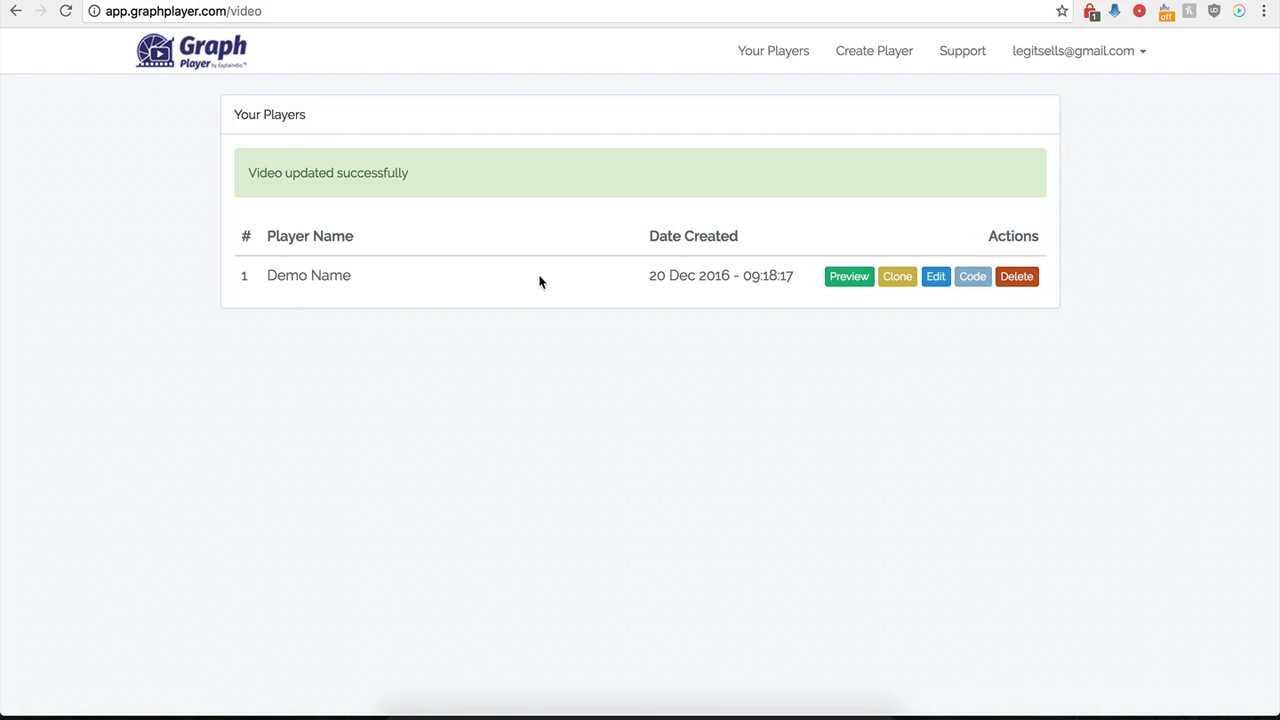
# Step: Reopen the Demo Name player's settings in GraphPlayer and turn off Custom Preview
pyautogui.click(937, 277)
pyautogui.scroll(-5, 764, 496)
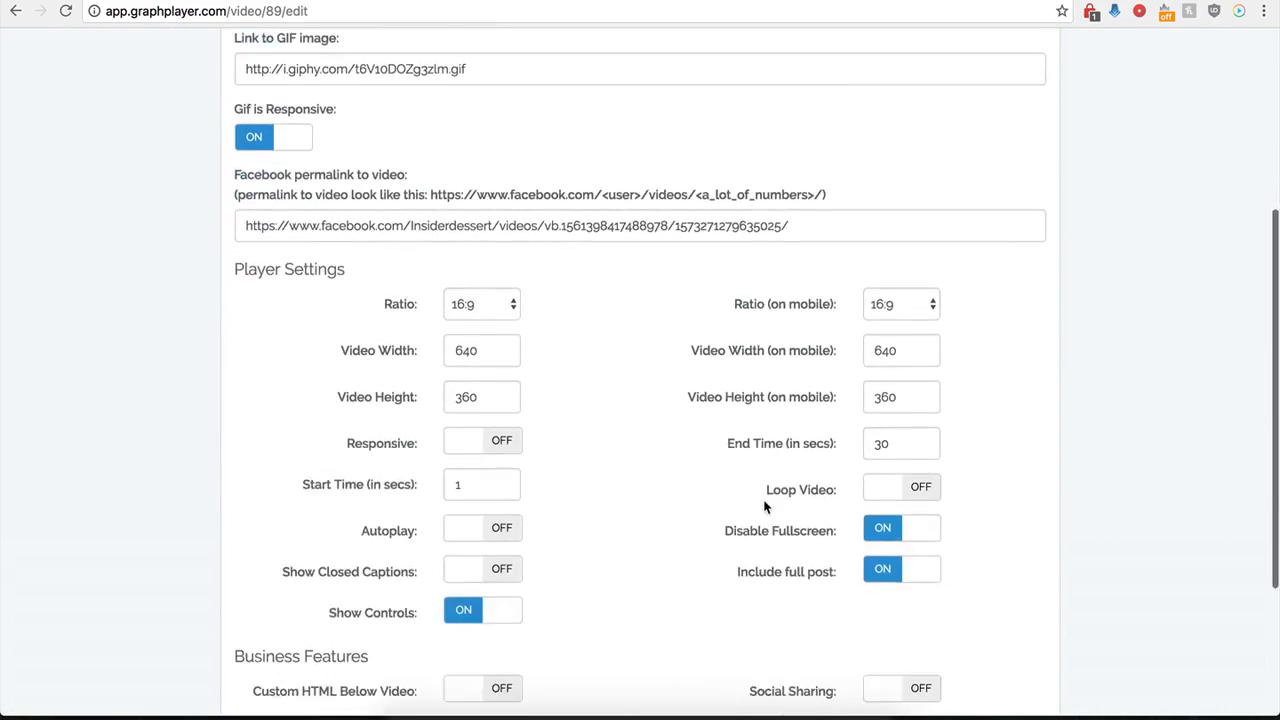
pyautogui.click(876, 510)
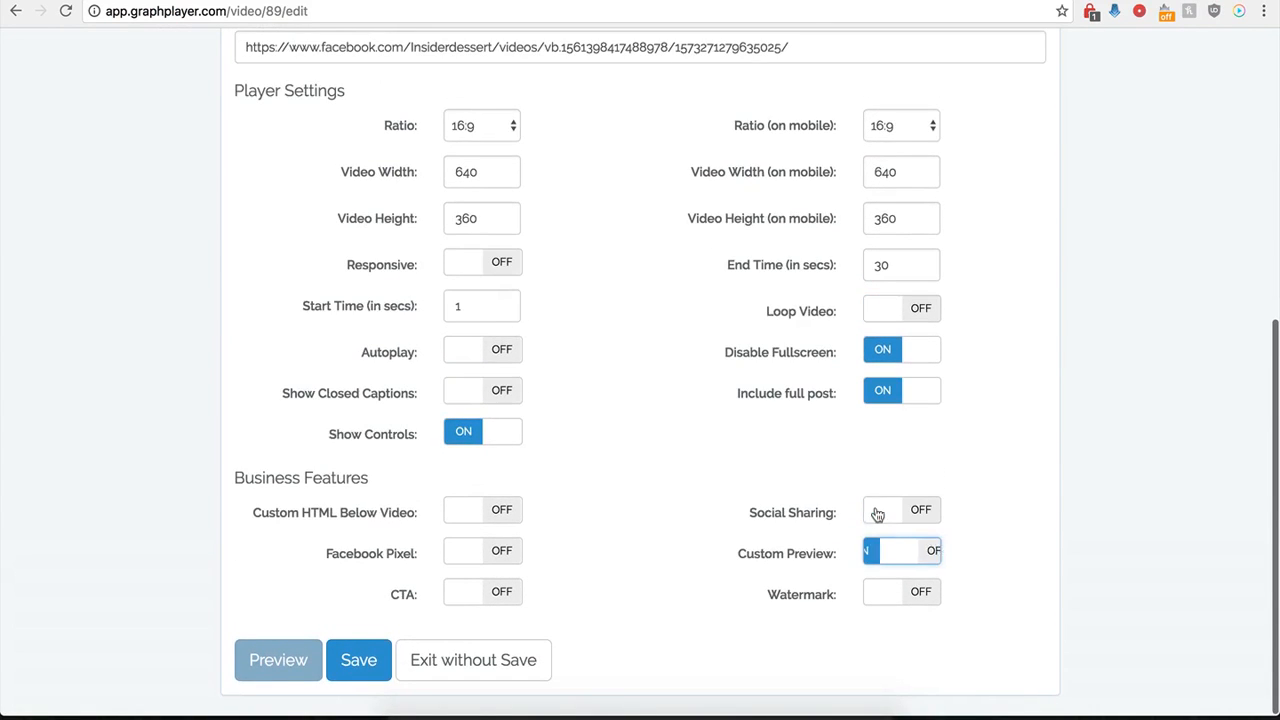
# Step: Turn on Watermark and examine its image URL, link, click action, position, opacity and scale options
pyautogui.click(925, 593)
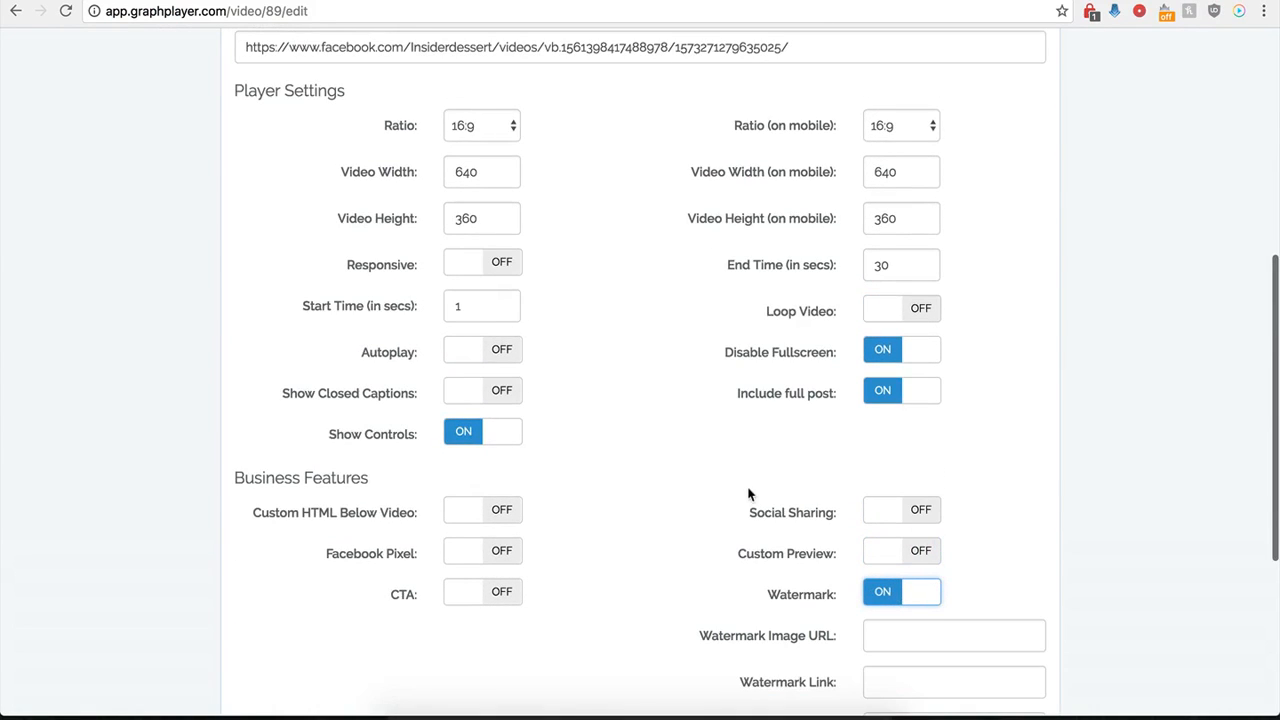
pyautogui.scroll(-1, 757, 627)
pyautogui.scroll(-3, 809, 630)
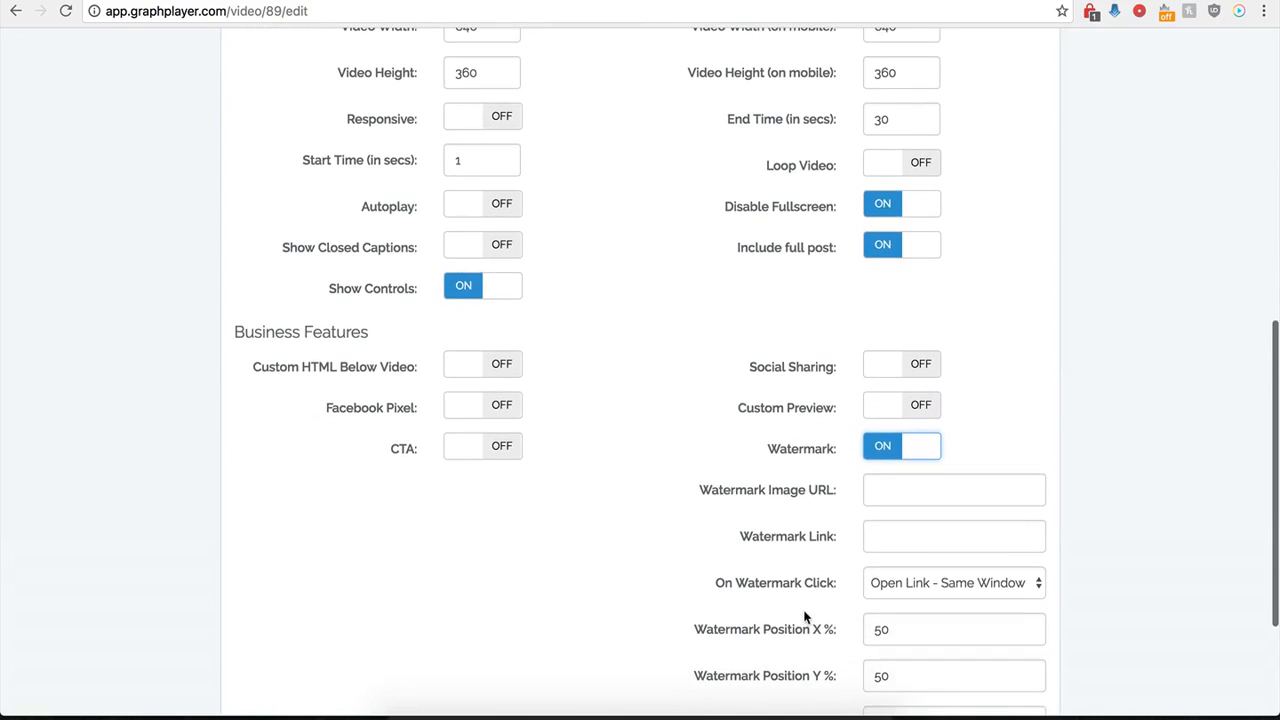
pyautogui.click(889, 493)
pyautogui.scroll(-3, 775, 515)
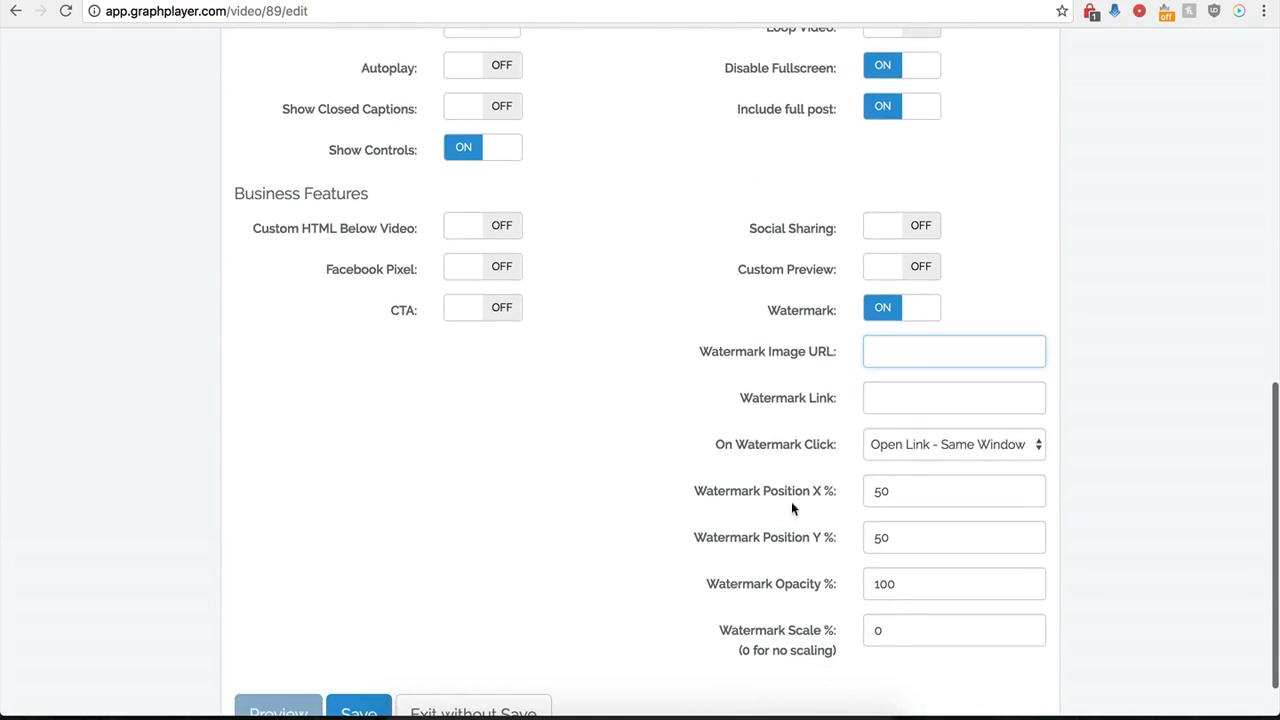
pyautogui.click(880, 396)
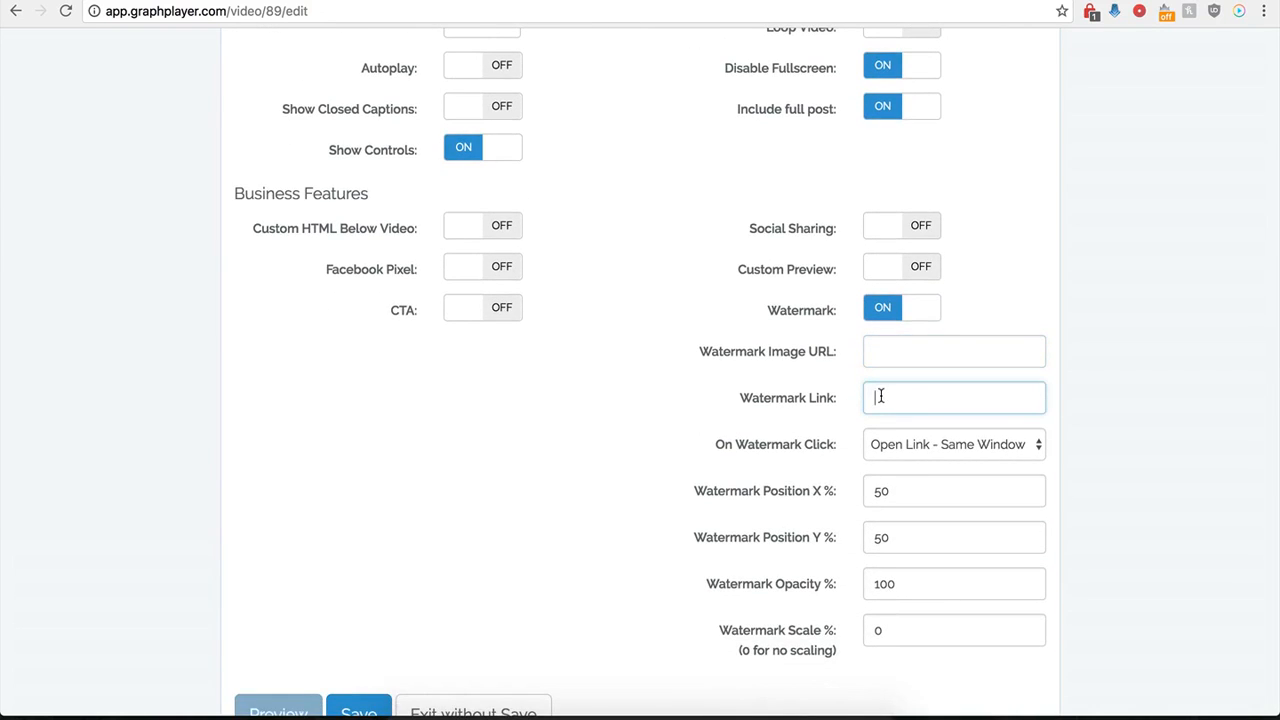
pyautogui.click(972, 442)
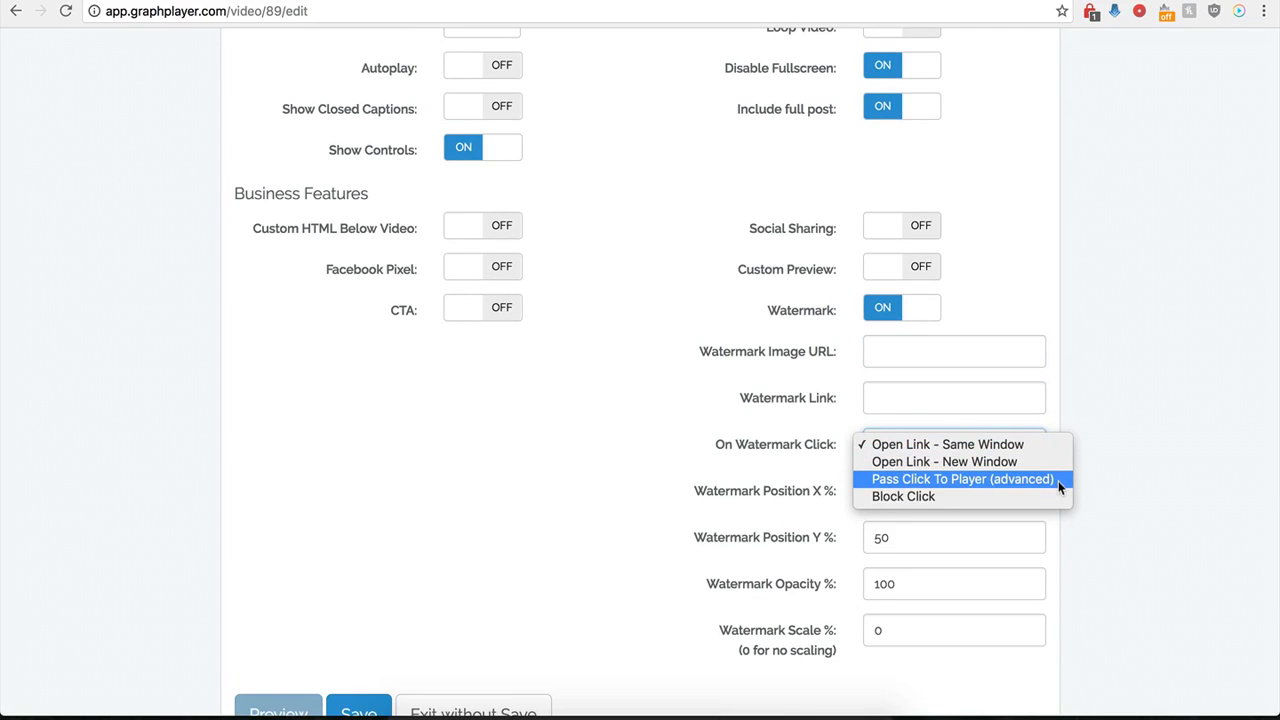
pyautogui.click(690, 421)
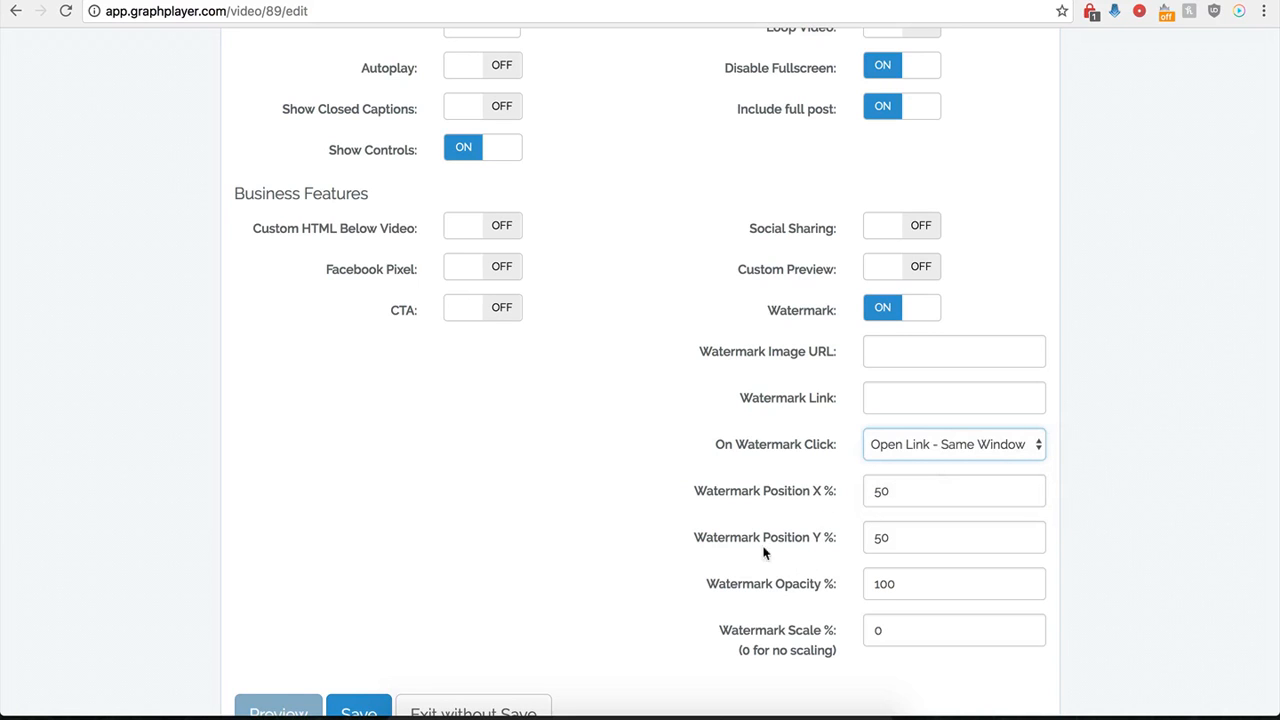
# Step: Briefly show the CTA settings for comparison, and turn both the CTA and the Watermark off
pyautogui.click(493, 315)
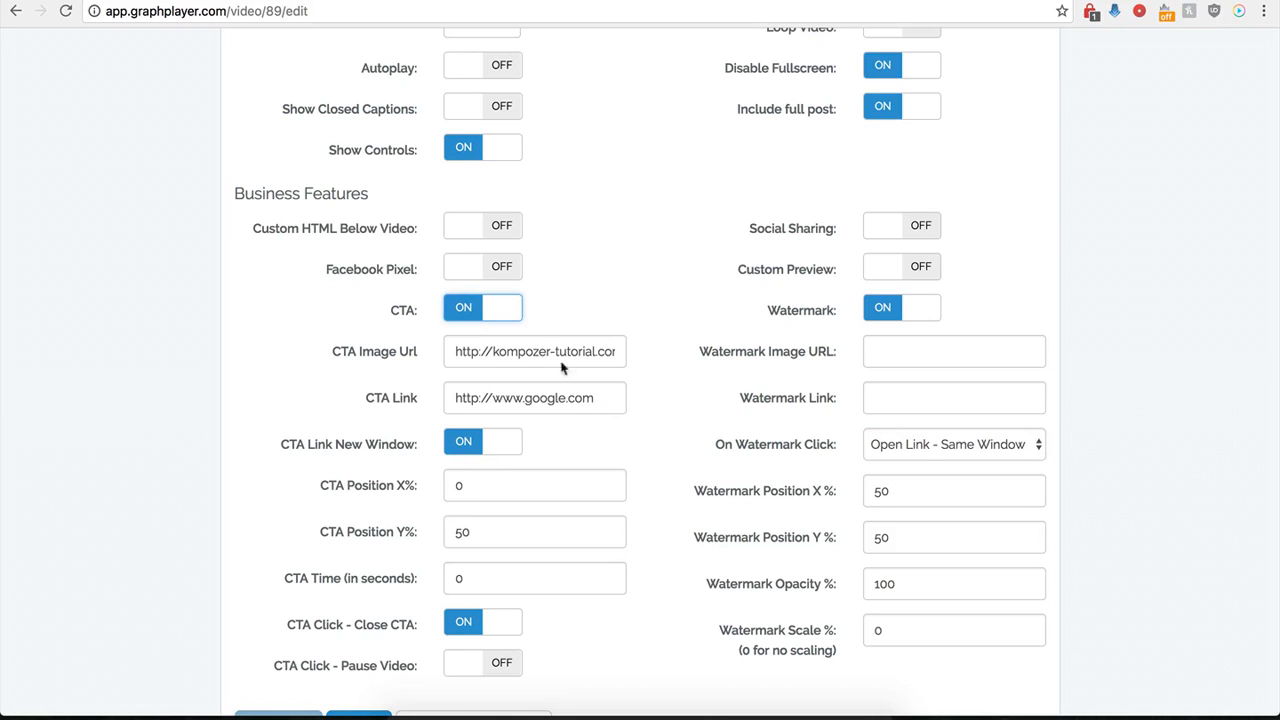
pyautogui.click(486, 321)
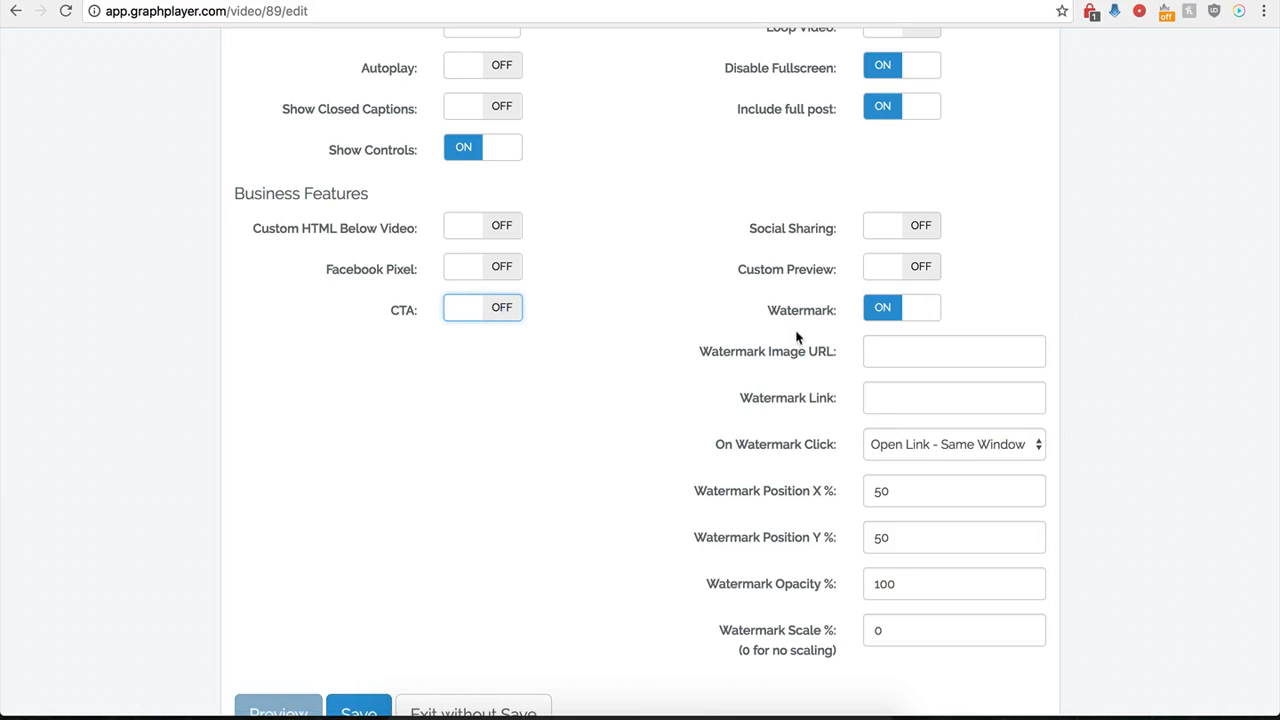
pyautogui.click(885, 316)
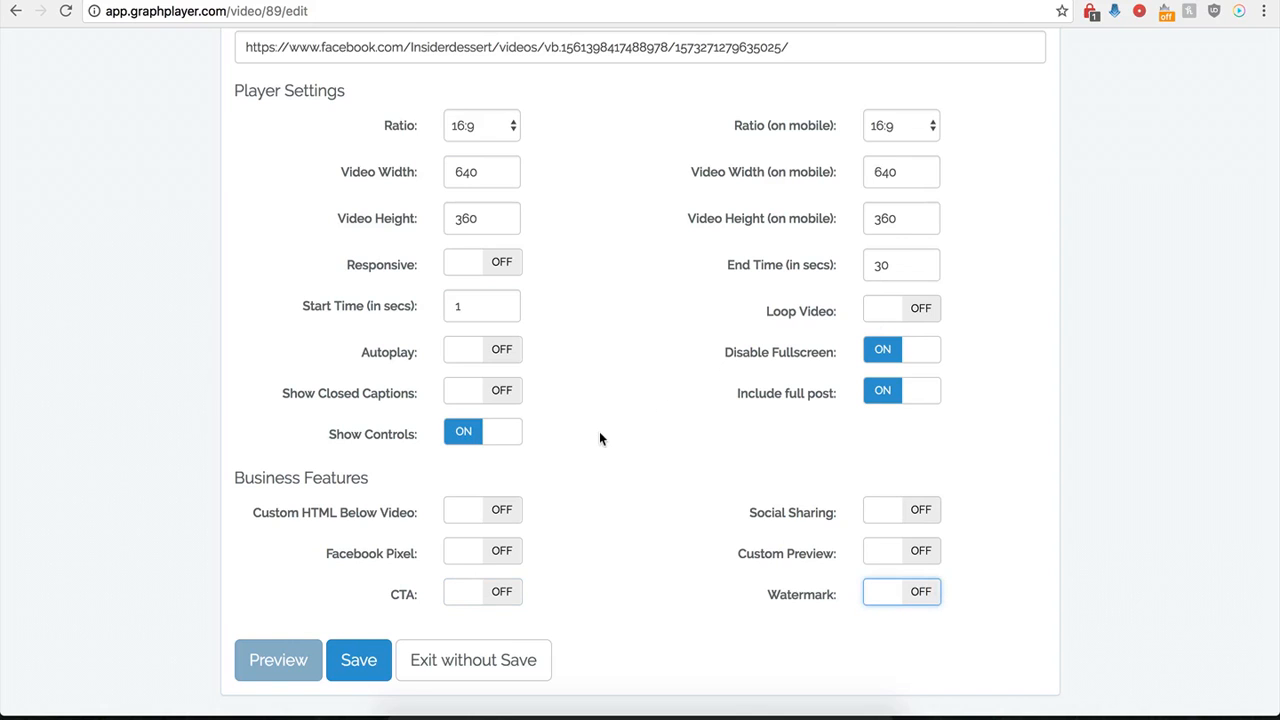